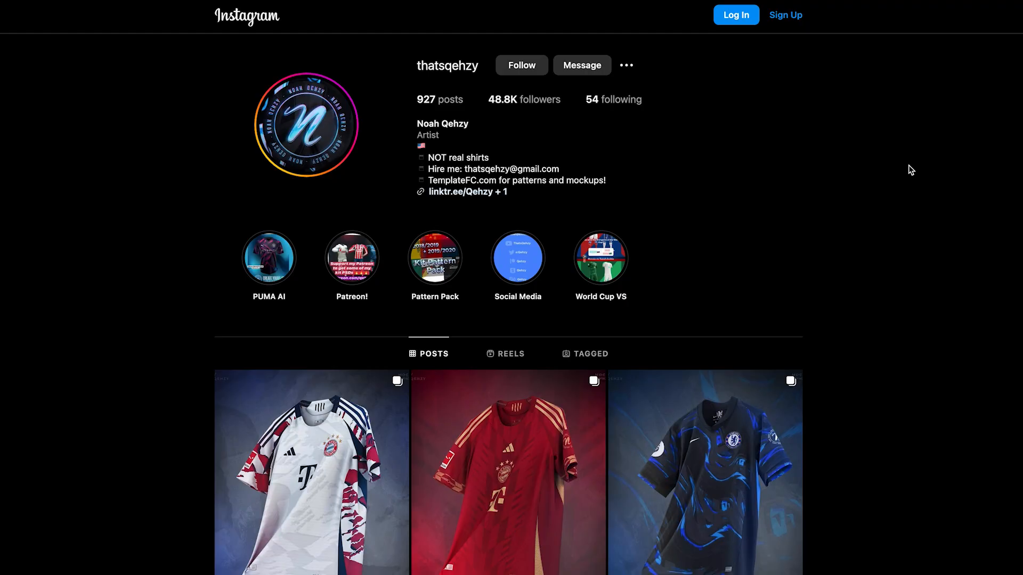
Step: Look through the football shirt concept posts on the designer's Instagram profile
{"action": "scroll", "coordinate": [911, 170], "scroll_direction": "down", "scroll_amount": 3}
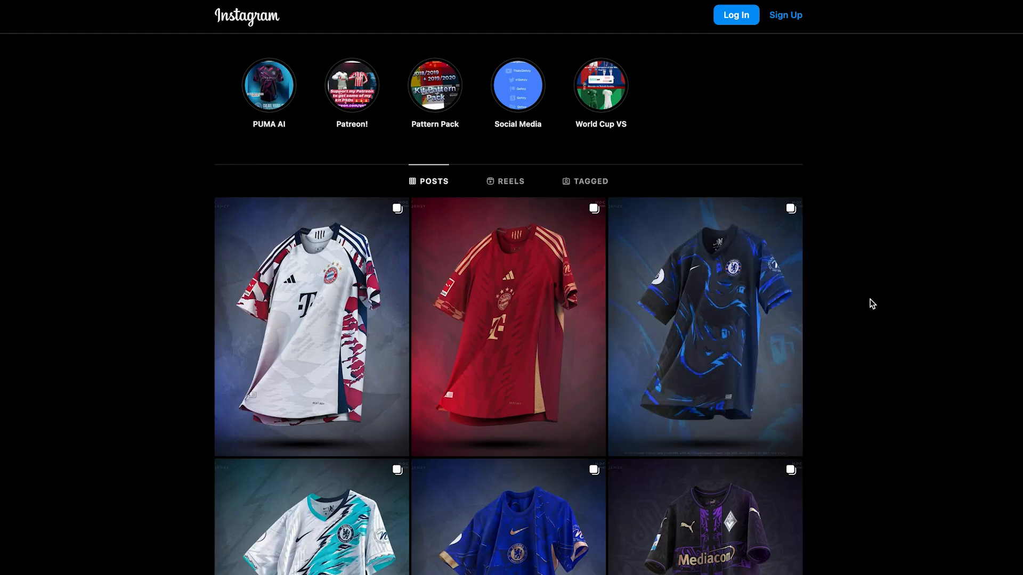
{"action": "scroll", "coordinate": [884, 299], "scroll_direction": "down", "scroll_amount": 4}
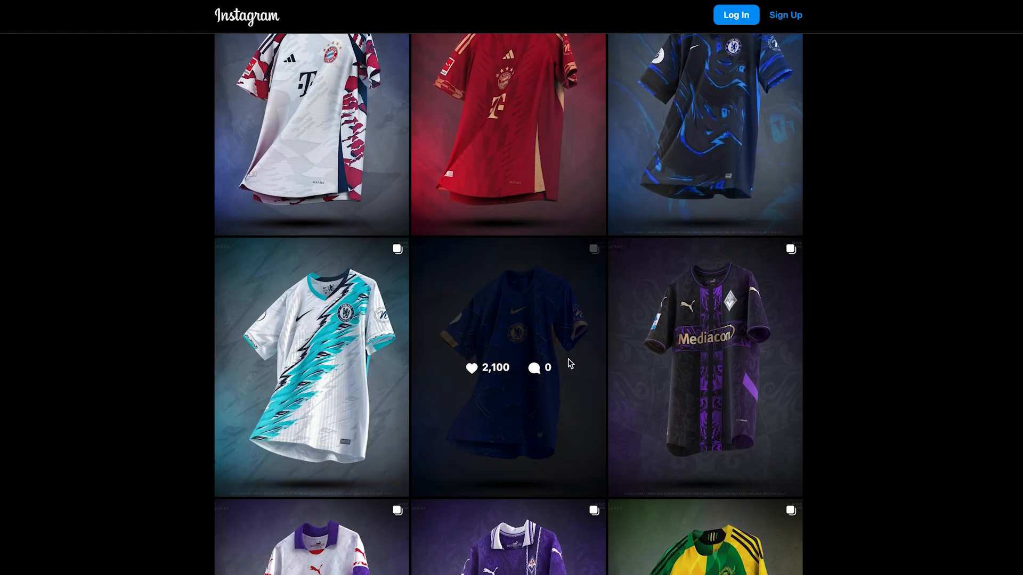
{"action": "scroll", "coordinate": [510, 362], "scroll_direction": "down", "scroll_amount": 5}
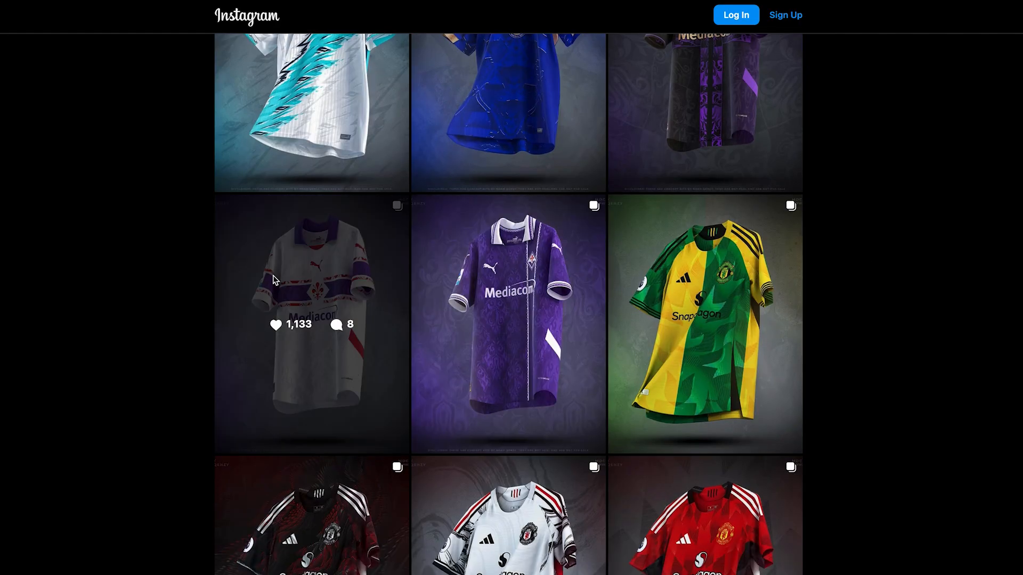
{"action": "scroll", "coordinate": [785, 342], "scroll_direction": "down", "scroll_amount": 5}
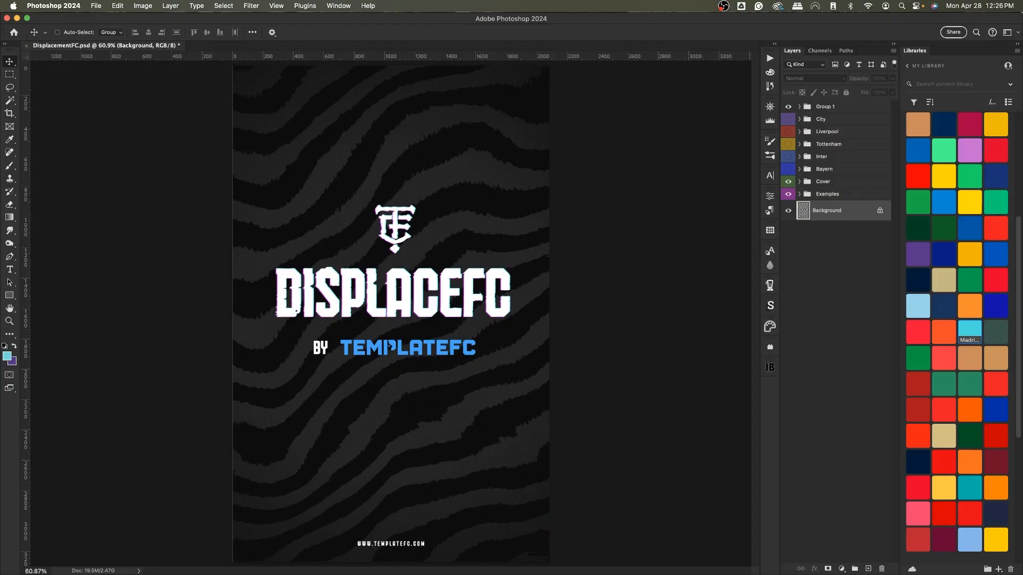
Step: Switch to Finder and preview DisplaceFC.atn and DisplacementFC.psd in the DisplaceFC folder
{"action": "key", "text": "super+Tab"}
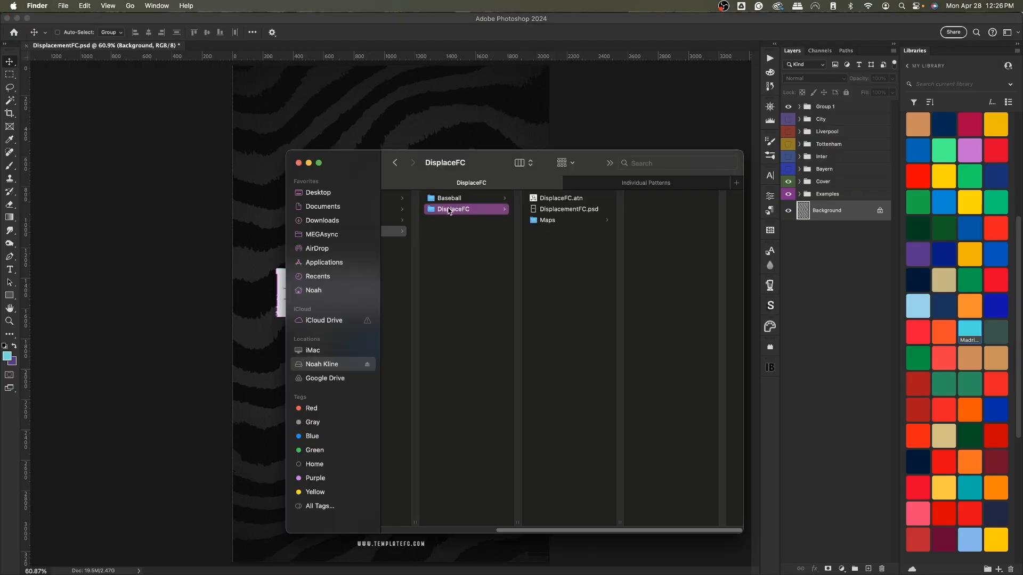
{"action": "left_click", "coordinate": [560, 199]}
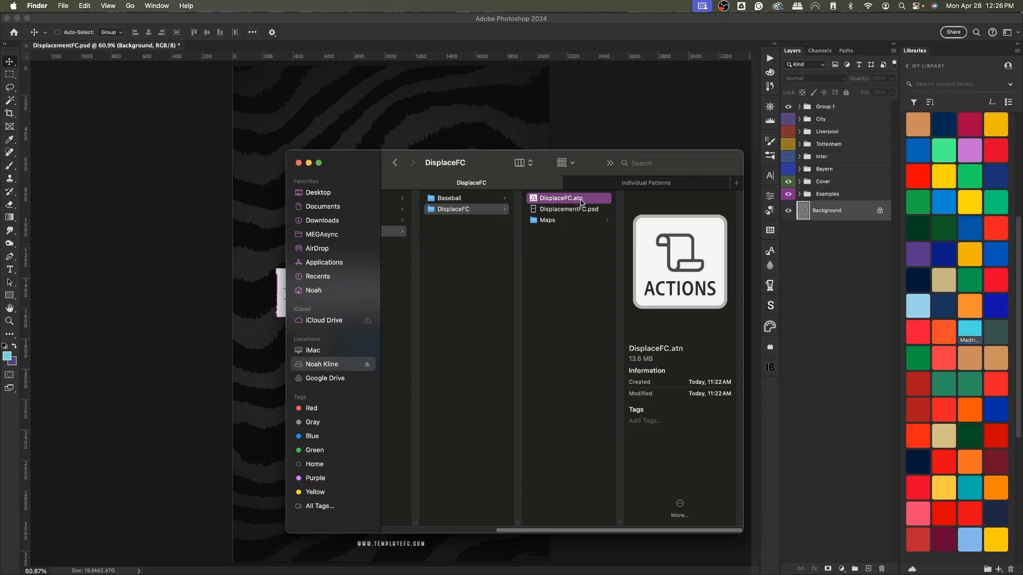
{"action": "left_click", "coordinate": [570, 209]}
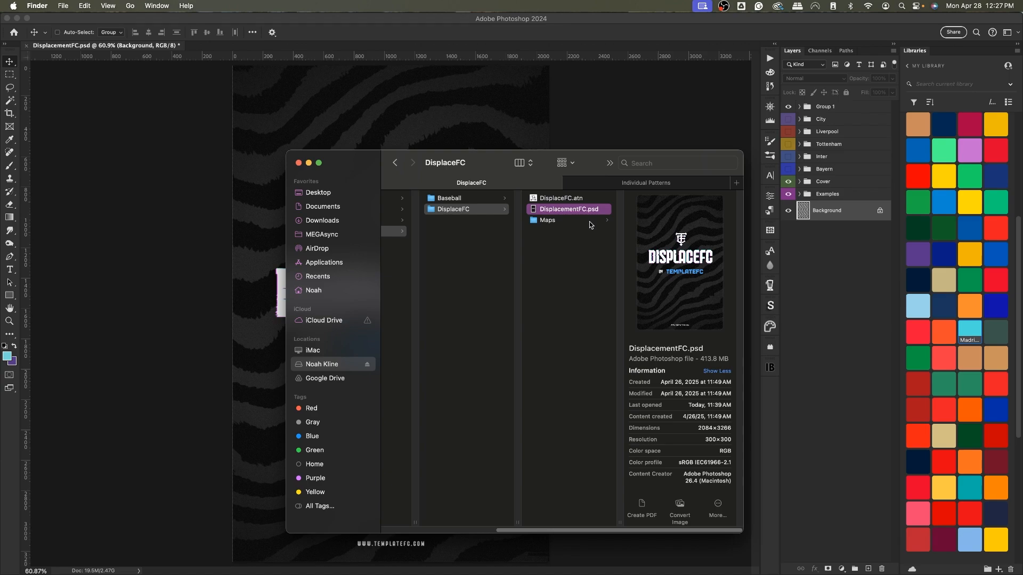
Step: Review all the displacement map files in the Maps folder, from Displacement 1.psd to Displacement 36.psd, and return to the DisplaceFC folder
{"action": "left_click", "coordinate": [555, 222]}
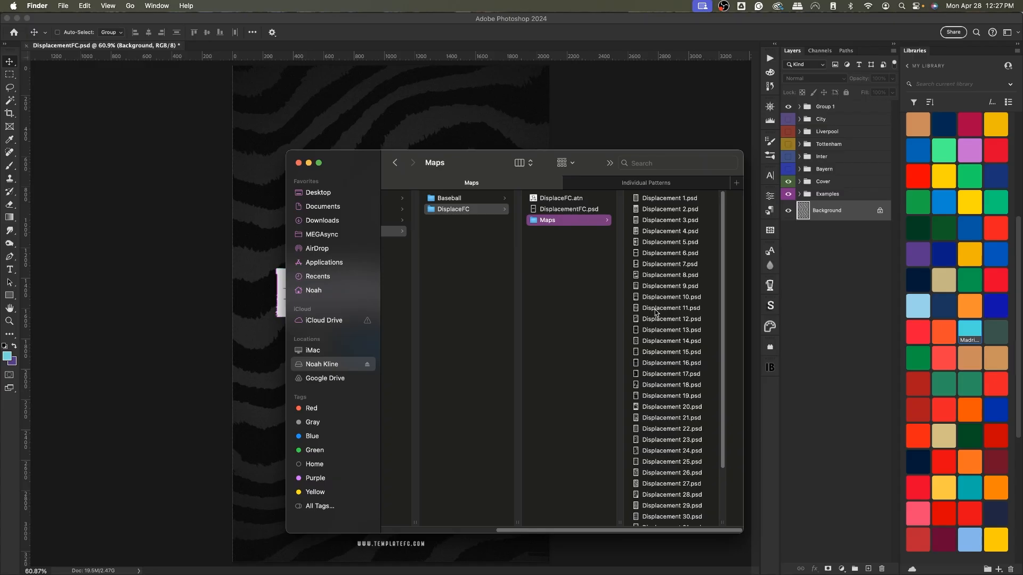
{"action": "left_click", "coordinate": [658, 199]}
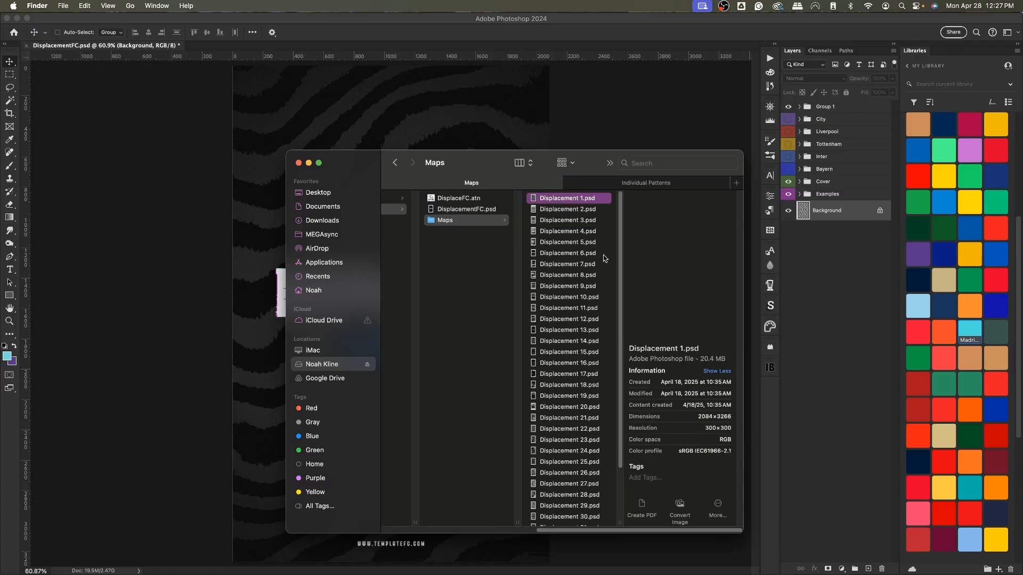
{"action": "scroll", "coordinate": [542, 341], "scroll_direction": "down", "scroll_amount": 3}
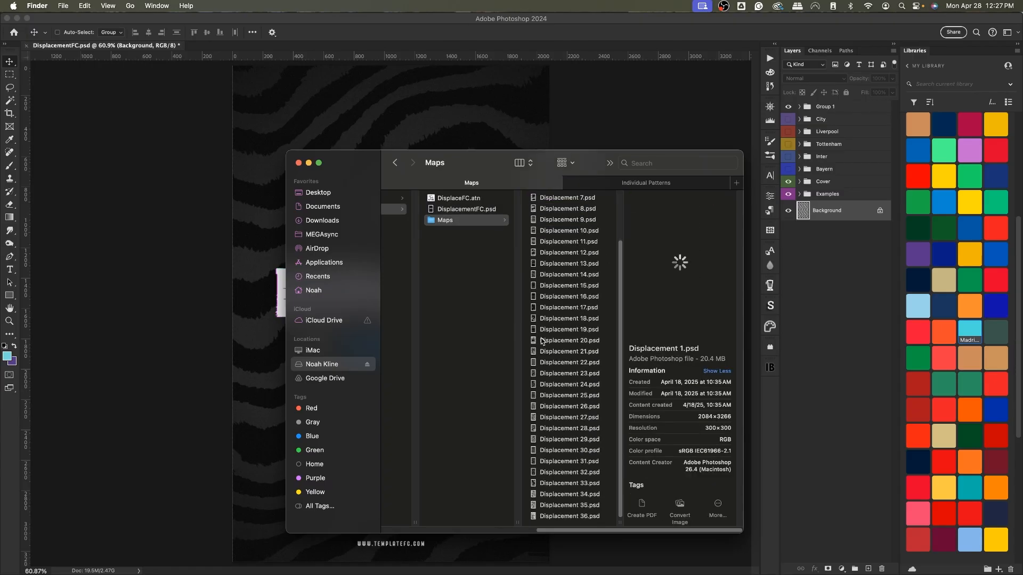
{"action": "left_click", "coordinate": [571, 517], "text": "shift"}
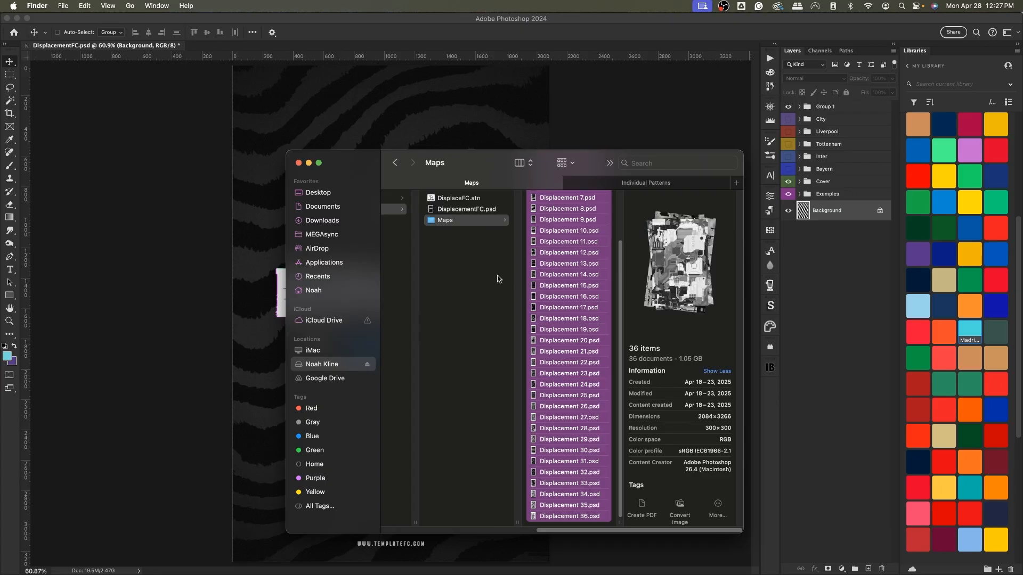
{"action": "left_click", "coordinate": [492, 275]}
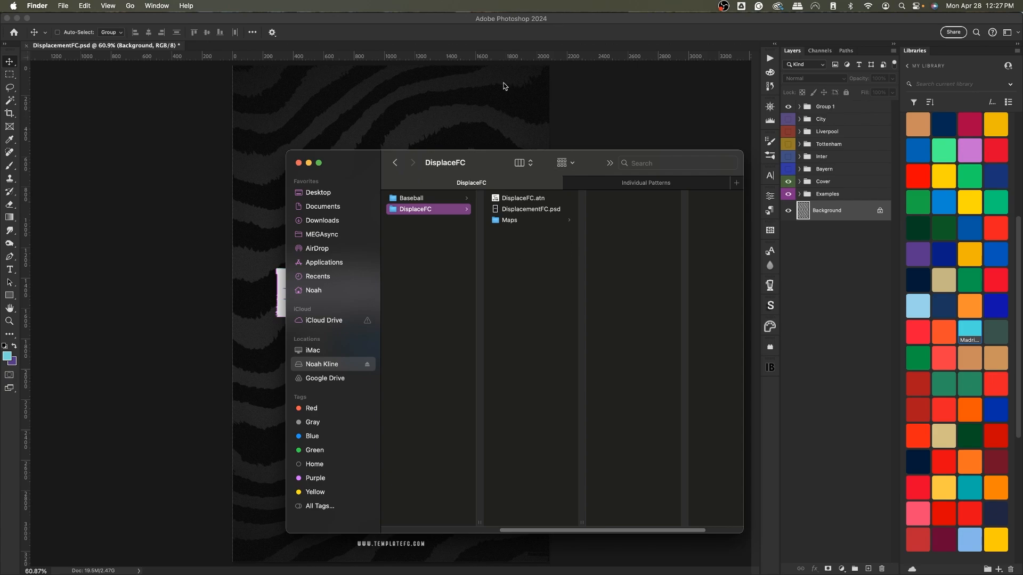
Step: Load the DisplaceFC.atn action set from the DisplaceFC folder into Photoshop
{"action": "left_click", "coordinate": [606, 25]}
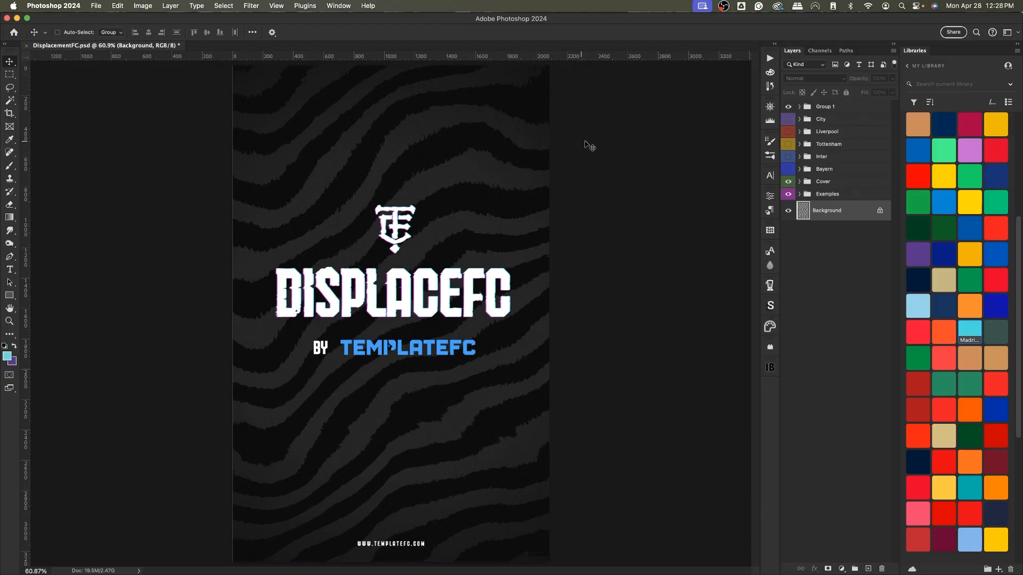
{"action": "left_click", "coordinate": [772, 59]}
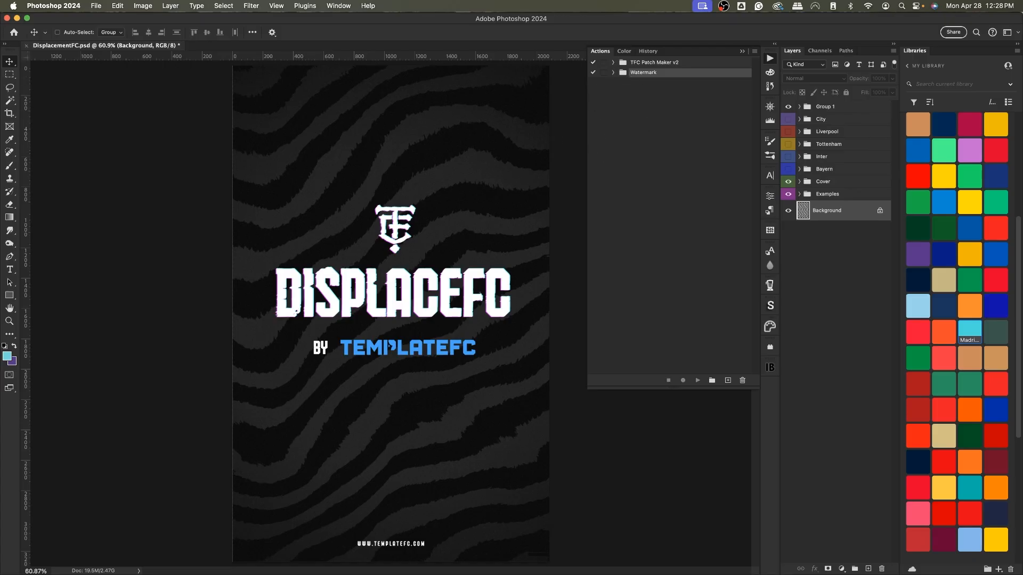
{"action": "key", "text": "super+Tab"}
{"action": "left_click_drag", "start_coordinate": [524, 199], "coordinate": [635, 128]}
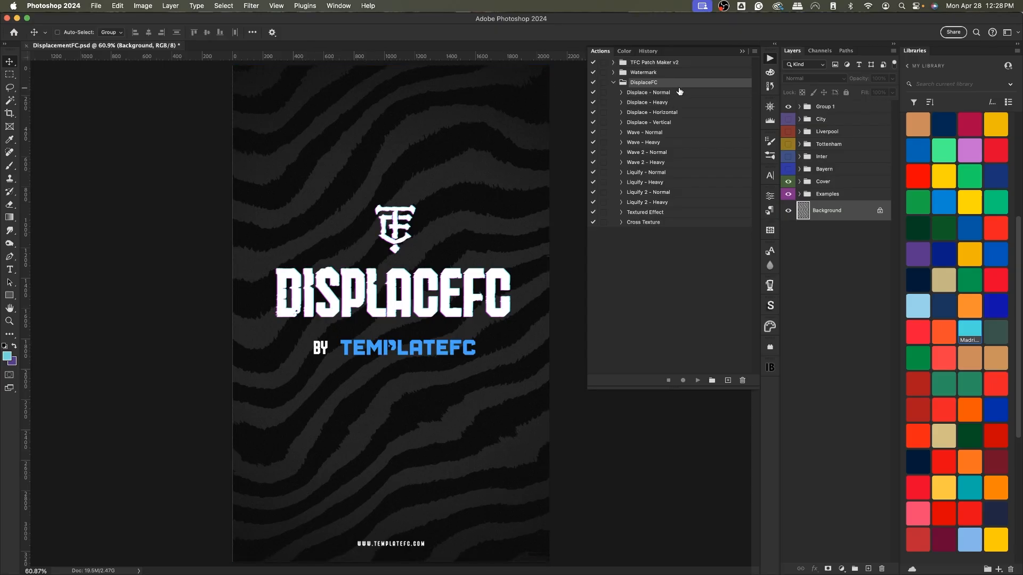
Step: Hide the Cover group and expand the Examples group to list its sample layers
{"action": "left_click", "coordinate": [821, 182]}
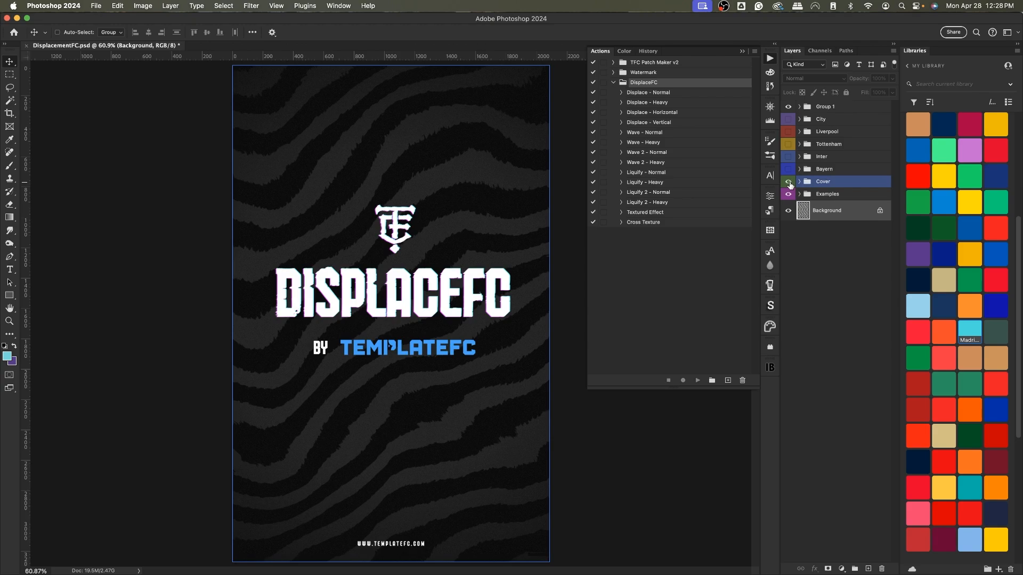
{"action": "left_click", "coordinate": [788, 181]}
{"action": "left_click", "coordinate": [827, 194]}
{"action": "left_click", "coordinate": [799, 194]}
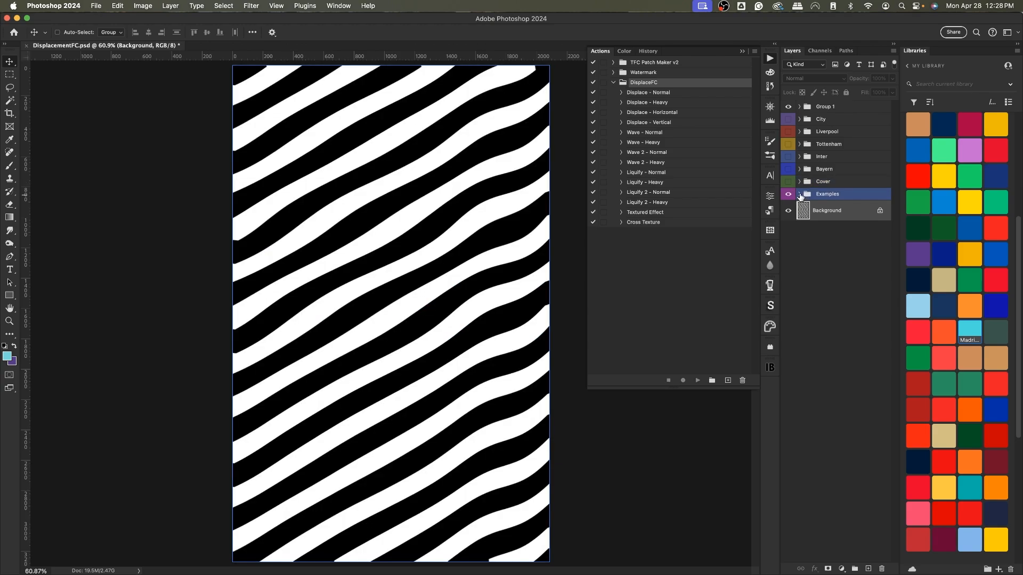
Step: Hide the Wave 2 - Normal and Wave 2 - Heavy layers in the Examples group, viewing each underlying effect
{"action": "left_click", "coordinate": [835, 229]}
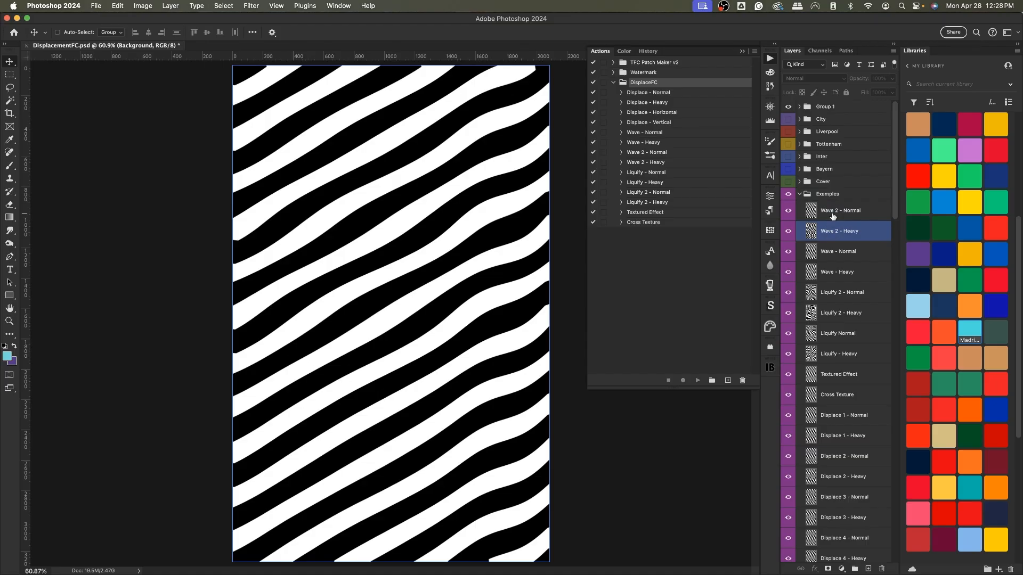
{"action": "left_click", "coordinate": [833, 215]}
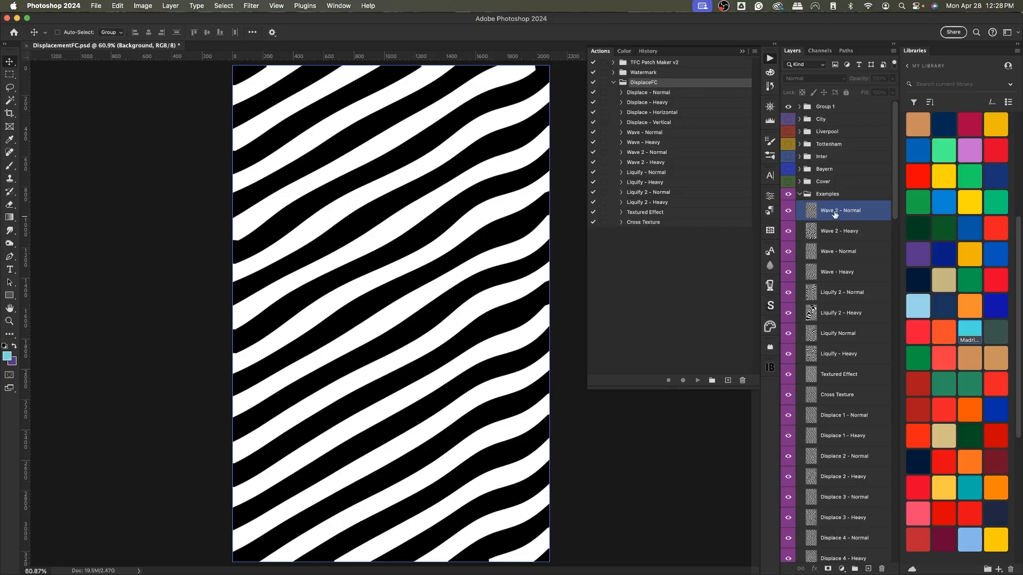
{"action": "mouse_move", "coordinate": [833, 214]}
{"action": "left_mouse_down"}
{"action": "mouse_move", "coordinate": [831, 273]}
{"action": "mouse_move", "coordinate": [824, 228]}
{"action": "left_mouse_up"}
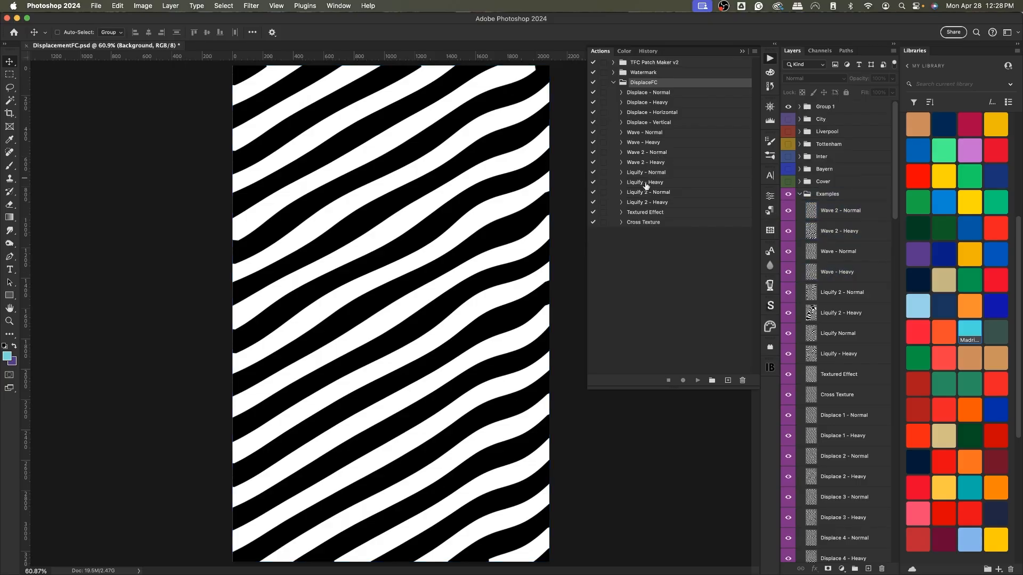
{"action": "left_click", "coordinate": [840, 233]}
{"action": "left_click", "coordinate": [836, 209]}
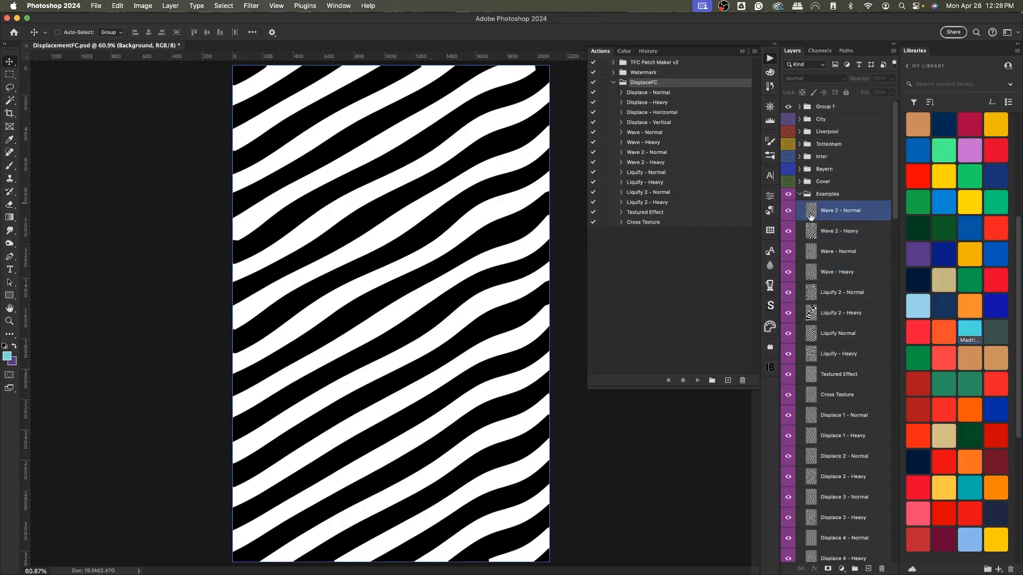
{"action": "left_click", "coordinate": [789, 214]}
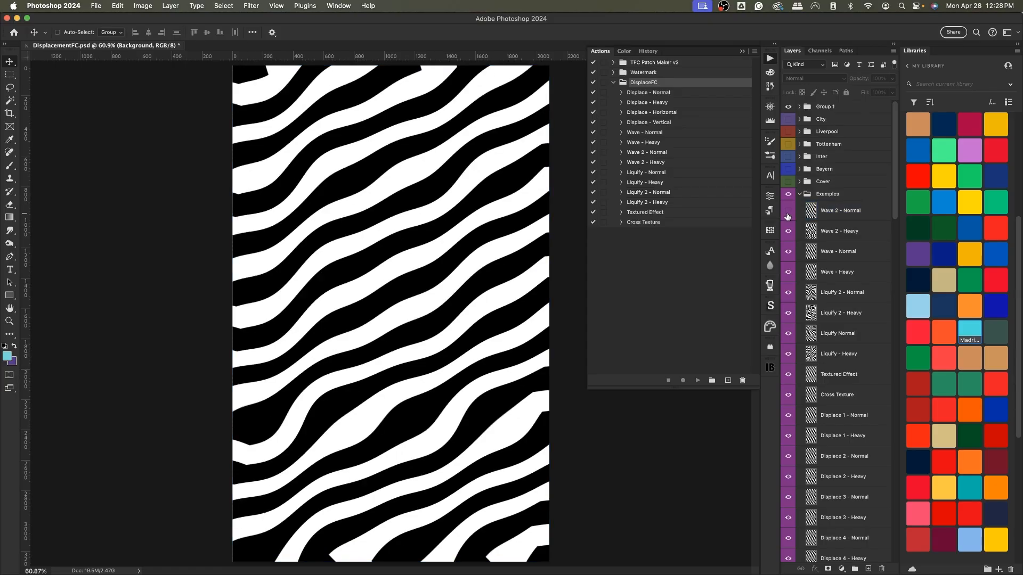
{"action": "left_click", "coordinate": [420, 270], "text": "super"}
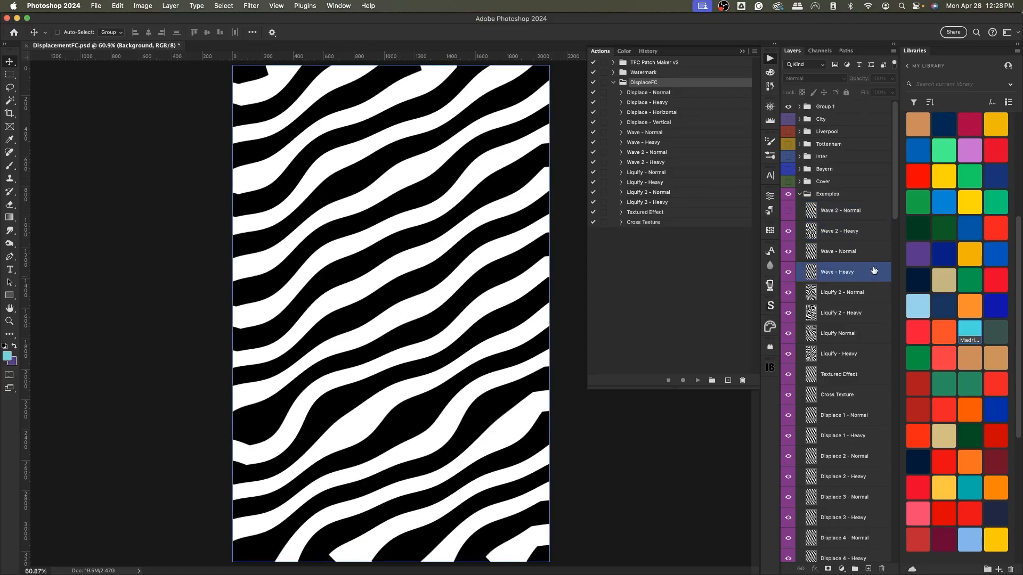
{"action": "left_click", "coordinate": [789, 235]}
{"action": "left_click", "coordinate": [512, 290], "text": "super"}
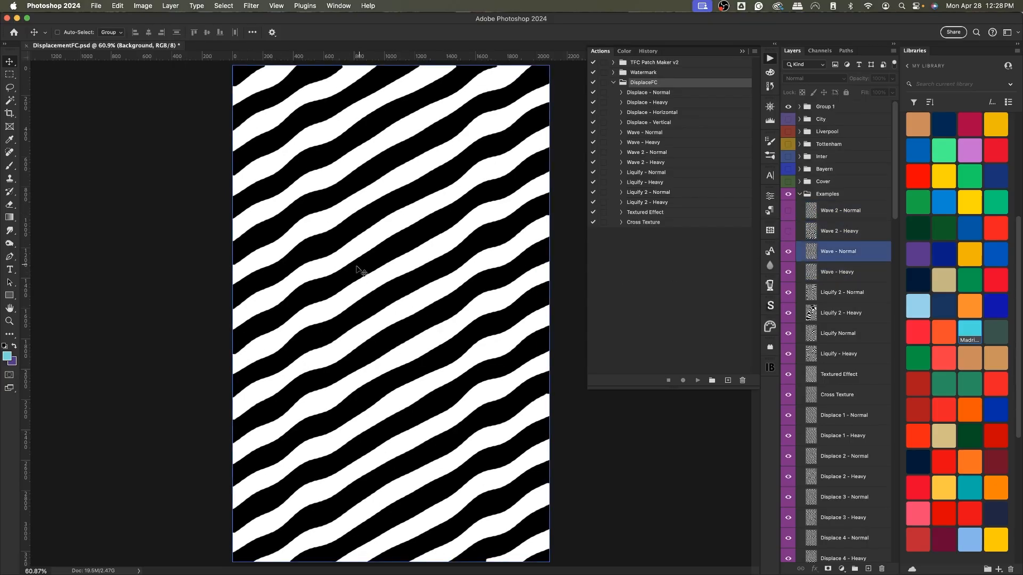
Step: Hide the Wave - Normal and Wave - Heavy example layers
{"action": "left_click", "coordinate": [793, 262]}
{"action": "left_click", "coordinate": [788, 251]}
{"action": "left_click", "coordinate": [456, 281], "text": "super"}
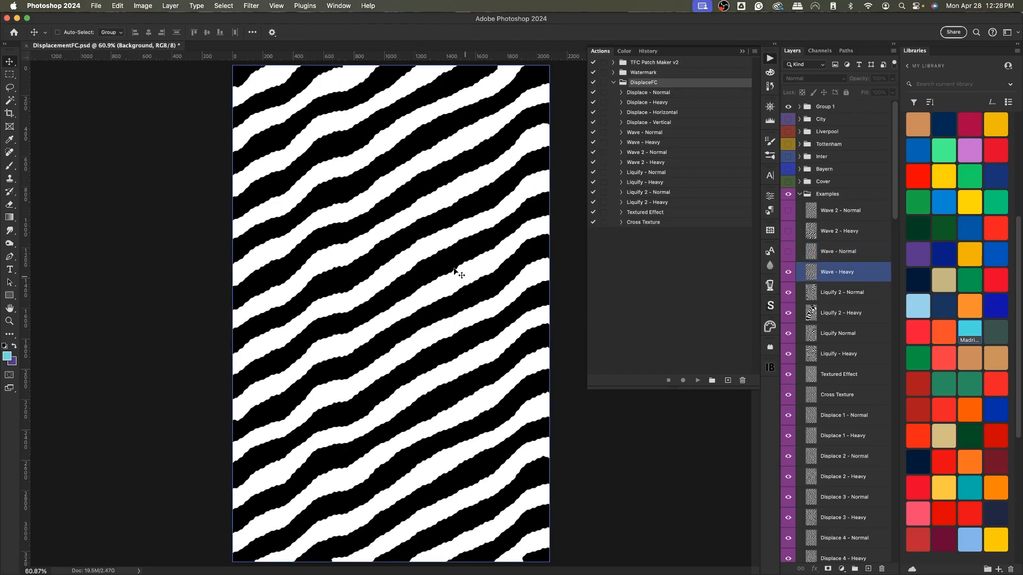
{"action": "left_click", "coordinate": [788, 272]}
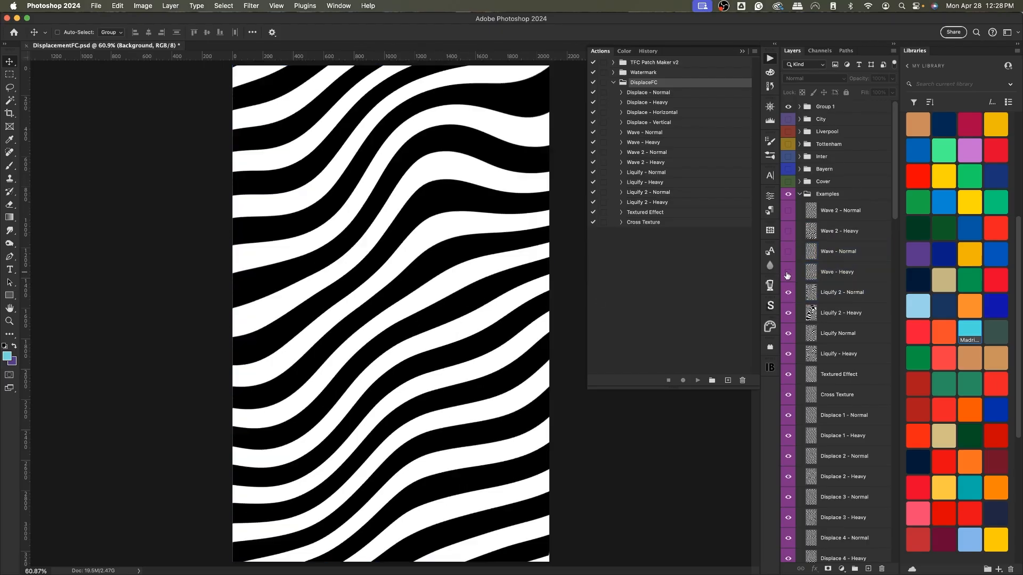
Step: Hide the normal and heavy example layers of both Liquify 2 and Liquify
{"action": "left_click", "coordinate": [789, 292]}
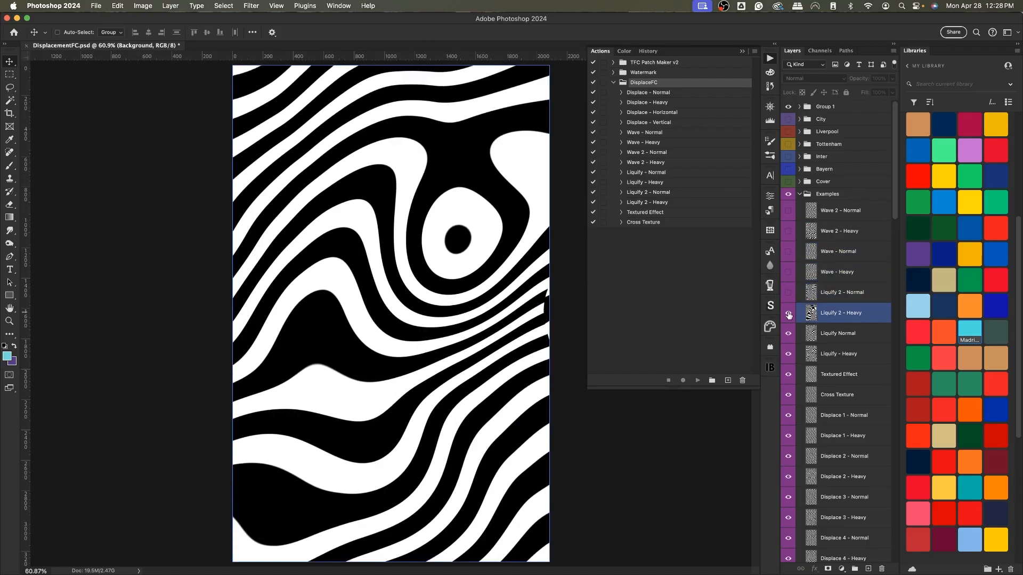
{"action": "left_click", "coordinate": [788, 315]}
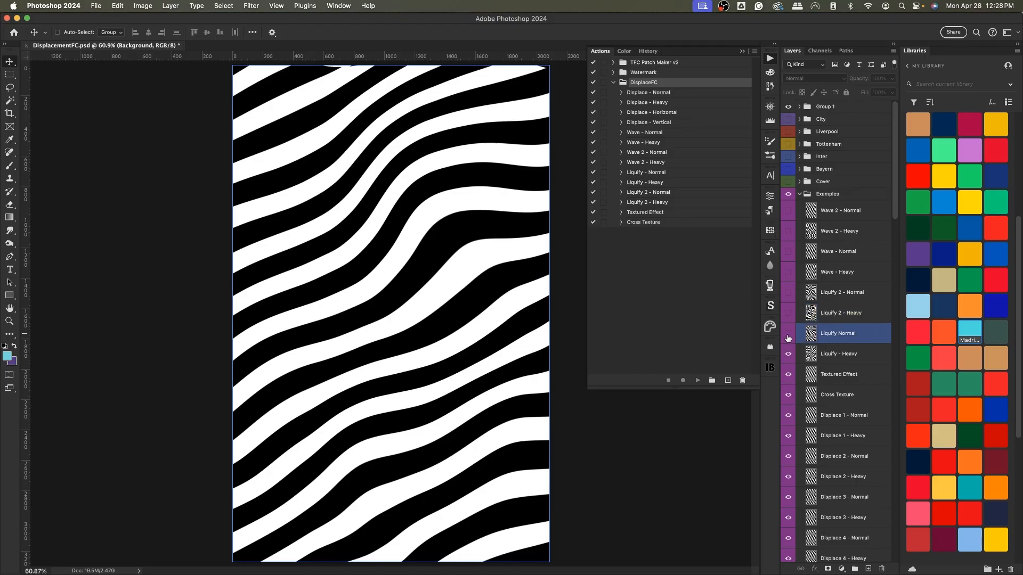
{"action": "left_click", "coordinate": [788, 336]}
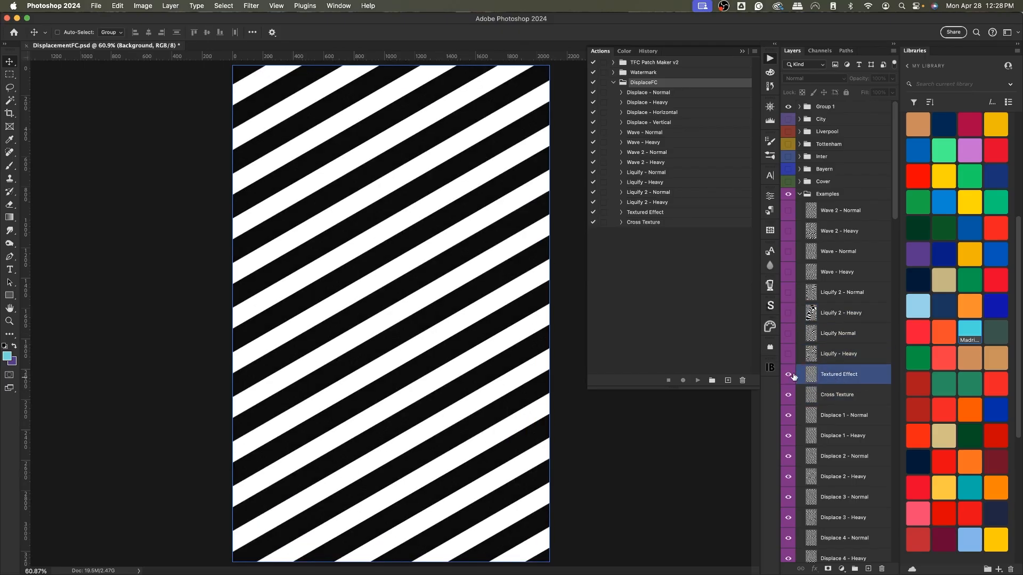
Step: Hide the Textured Effect, Cross Texture and Displace 1 - Normal example layers
{"action": "left_click_drag", "start_coordinate": [793, 376], "coordinate": [788, 396]}
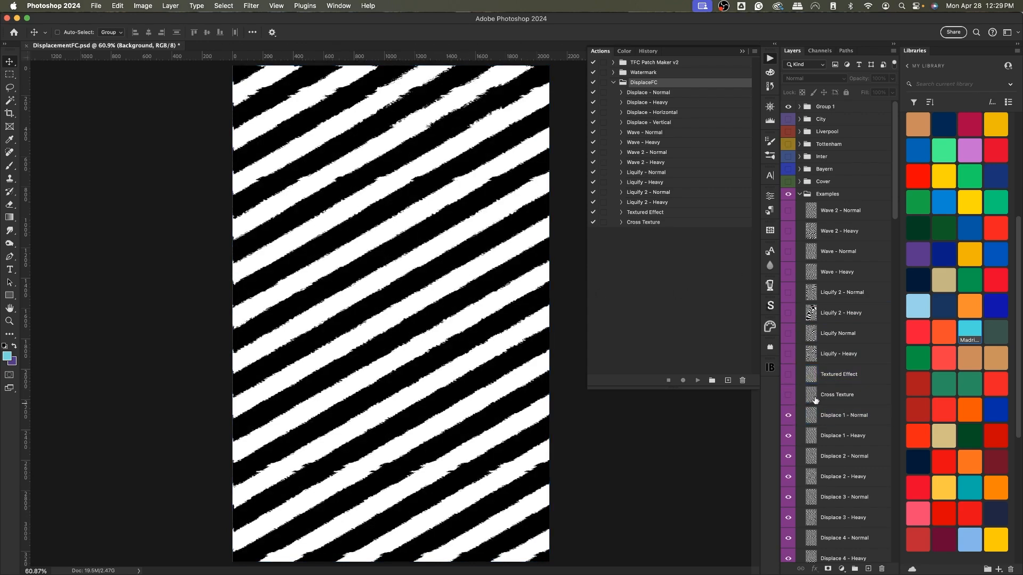
{"action": "scroll", "coordinate": [813, 387], "scroll_direction": "down", "scroll_amount": 2}
{"action": "left_click", "coordinate": [815, 391]}
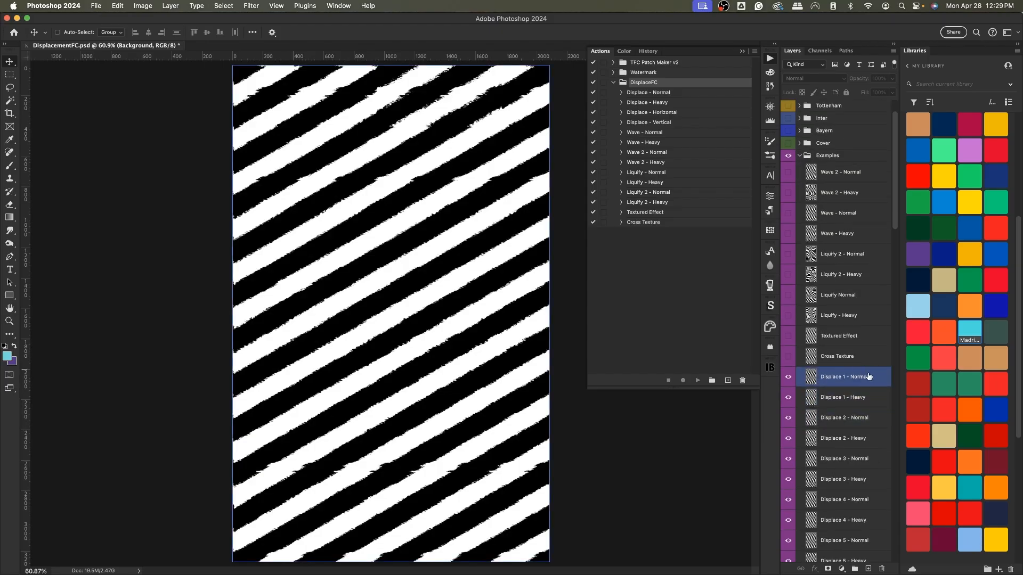
{"action": "left_click", "coordinate": [789, 382]}
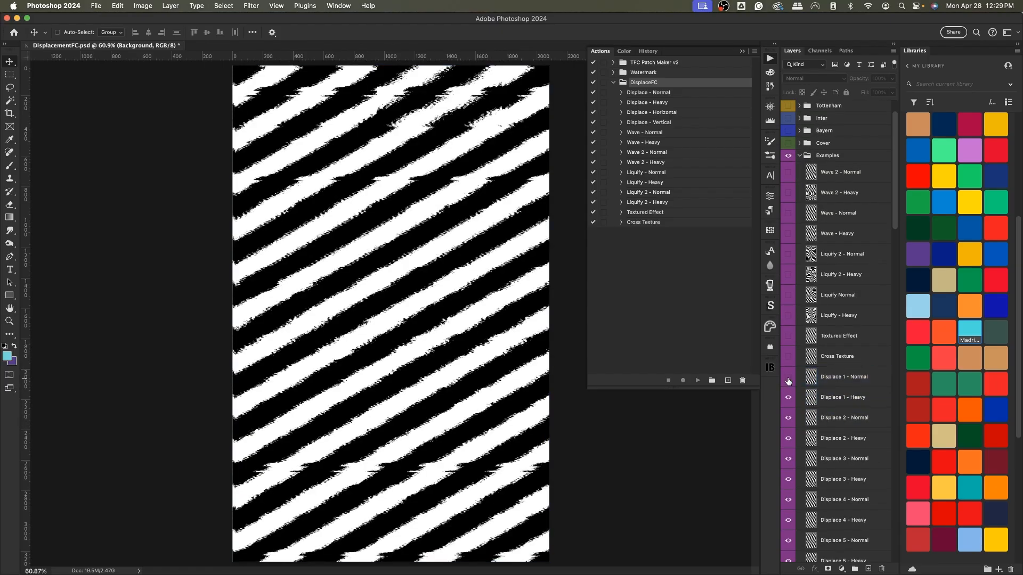
Step: Browse the remaining numbered Displace layers, normal and heavy, in the Examples group
{"action": "left_click", "coordinate": [832, 419]}
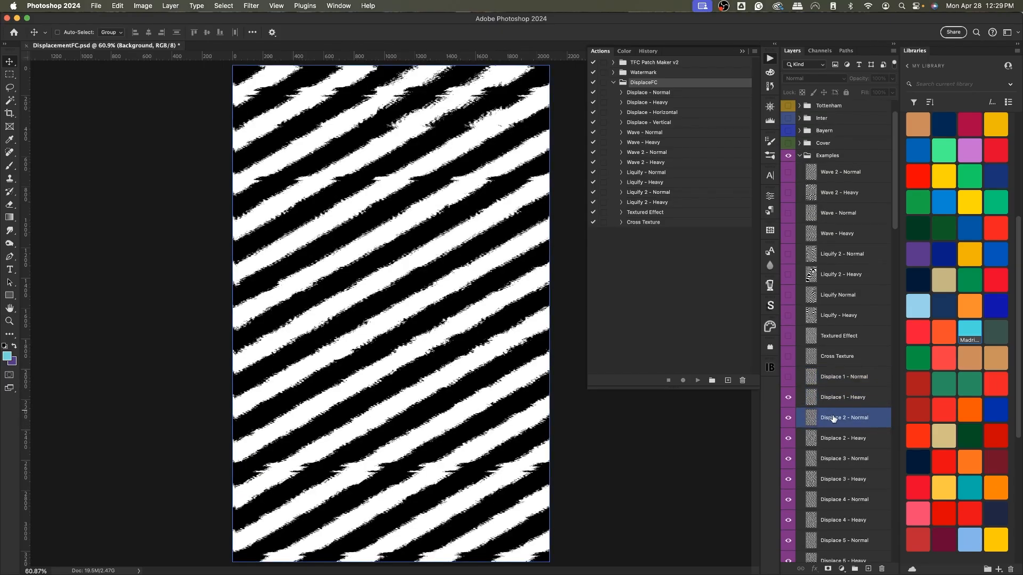
{"action": "scroll", "coordinate": [833, 418], "scroll_direction": "down", "scroll_amount": 7}
{"action": "left_click", "coordinate": [834, 418]}
{"action": "scroll", "coordinate": [835, 418], "scroll_direction": "down", "scroll_amount": 5}
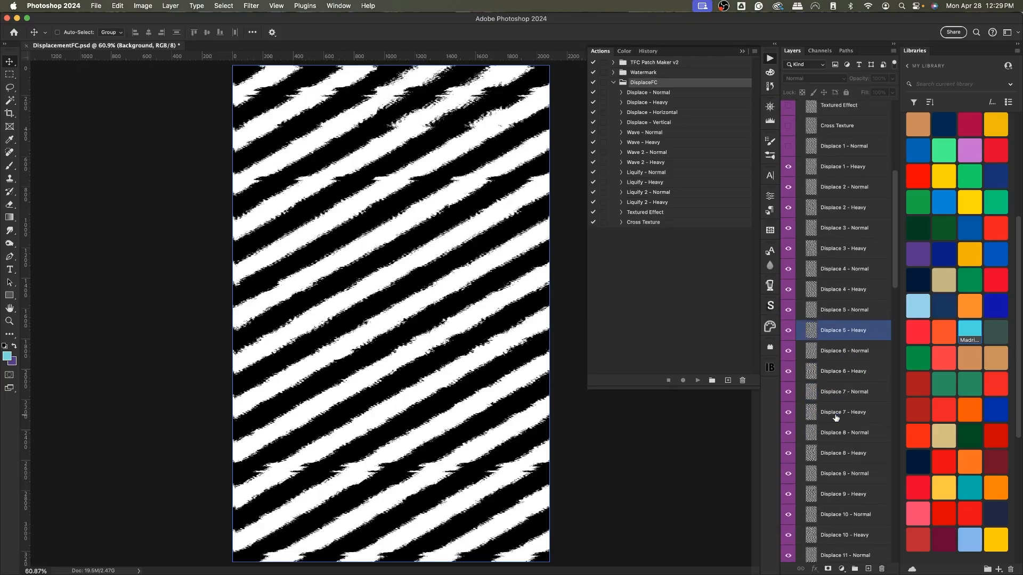
{"action": "scroll", "coordinate": [835, 417], "scroll_direction": "down", "scroll_amount": 5}
{"action": "left_click", "coordinate": [836, 417]}
{"action": "scroll", "coordinate": [836, 417], "scroll_direction": "down", "scroll_amount": 5}
{"action": "left_click", "coordinate": [837, 416]}
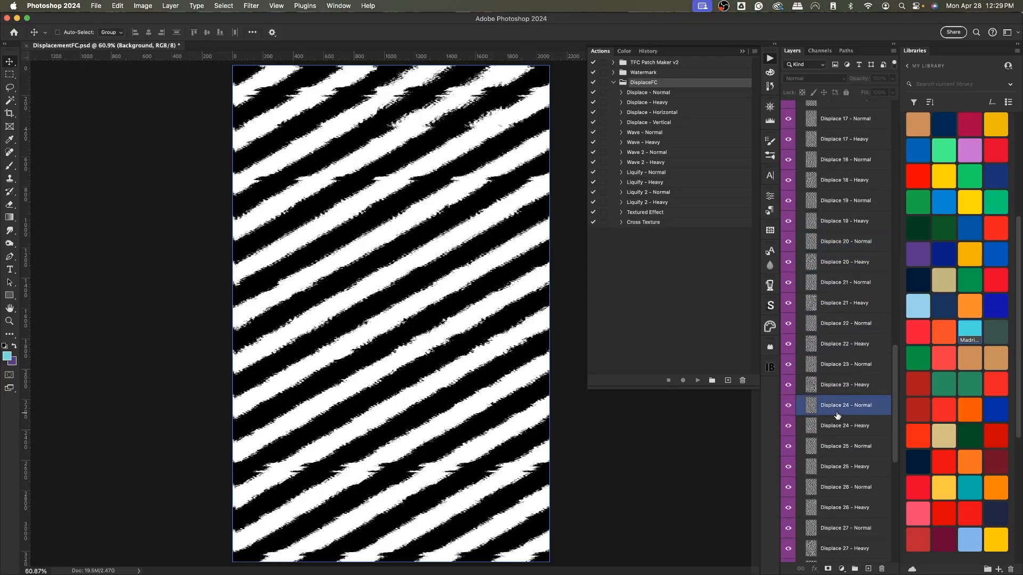
{"action": "scroll", "coordinate": [836, 416], "scroll_direction": "down", "scroll_amount": 2}
{"action": "left_click", "coordinate": [836, 416]}
{"action": "scroll", "coordinate": [837, 416], "scroll_direction": "down", "scroll_amount": 1}
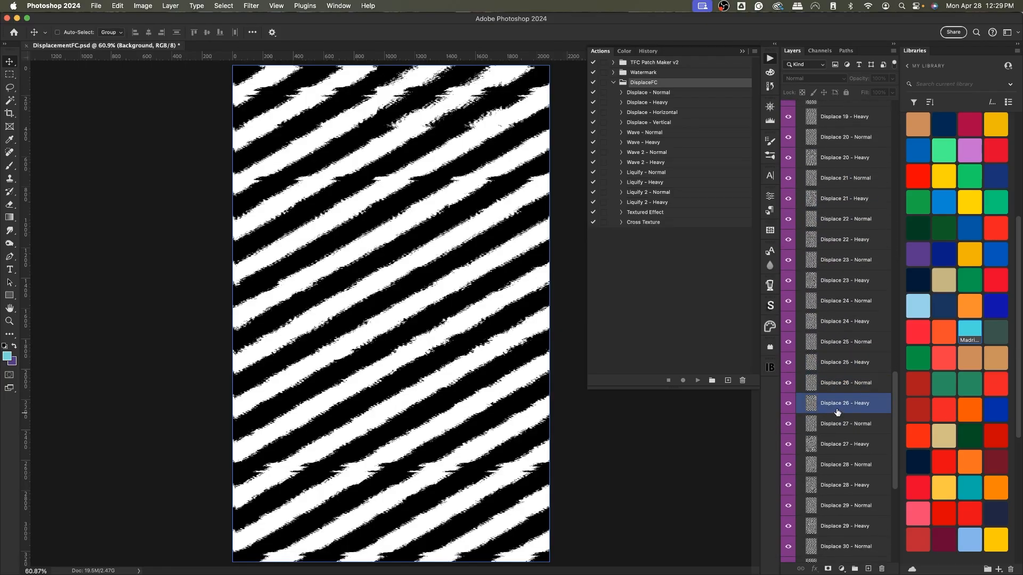
{"action": "scroll", "coordinate": [839, 403], "scroll_direction": "up", "scroll_amount": 15}
{"action": "left_click", "coordinate": [841, 410]}
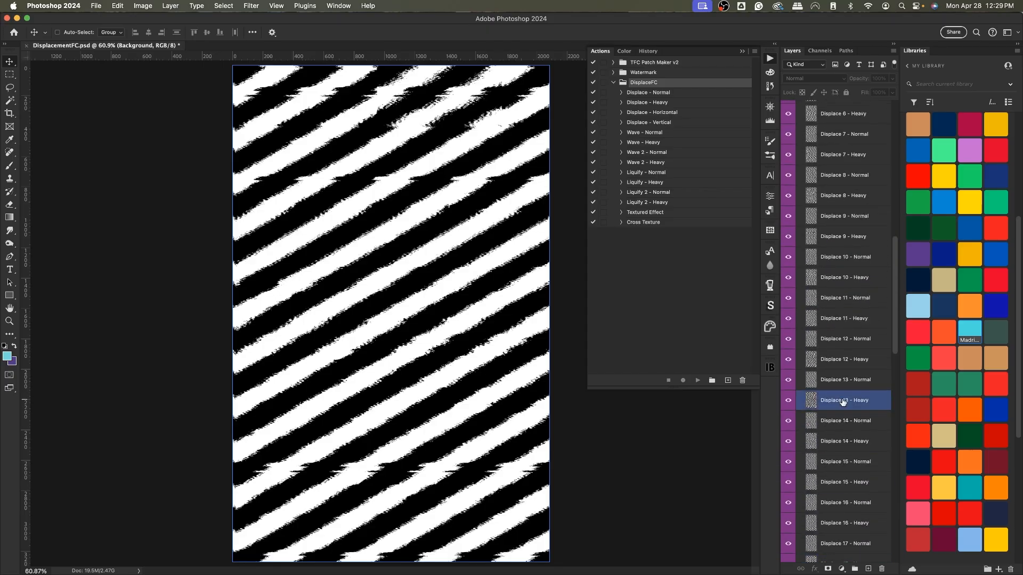
{"action": "scroll", "coordinate": [842, 405], "scroll_direction": "up", "scroll_amount": 3}
{"action": "scroll", "coordinate": [843, 402], "scroll_direction": "up", "scroll_amount": 1}
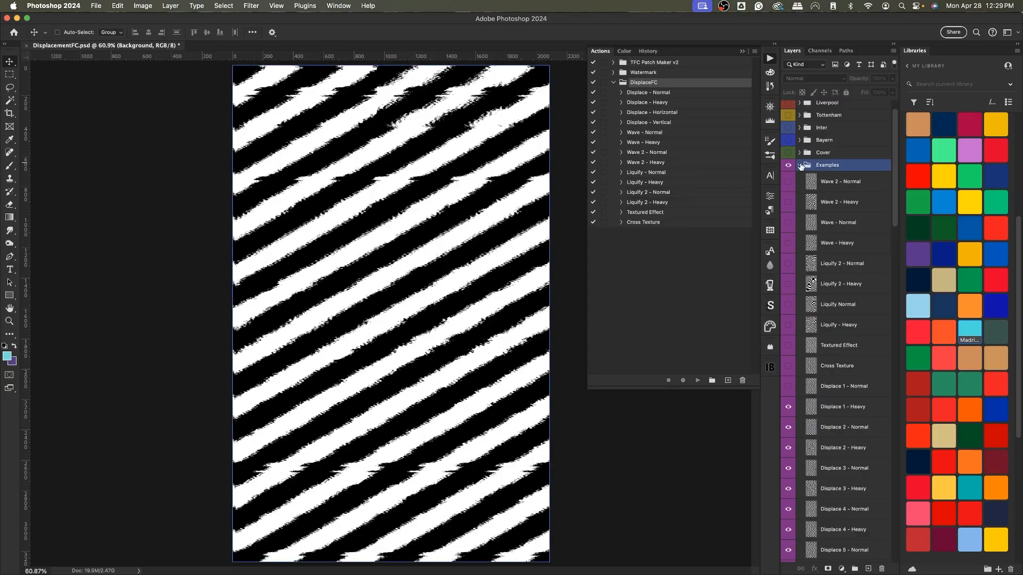
Step: Collapse the Examples group and hide it to leave only the plain striped background
{"action": "left_click", "coordinate": [799, 166]}
{"action": "left_click", "coordinate": [797, 193]}
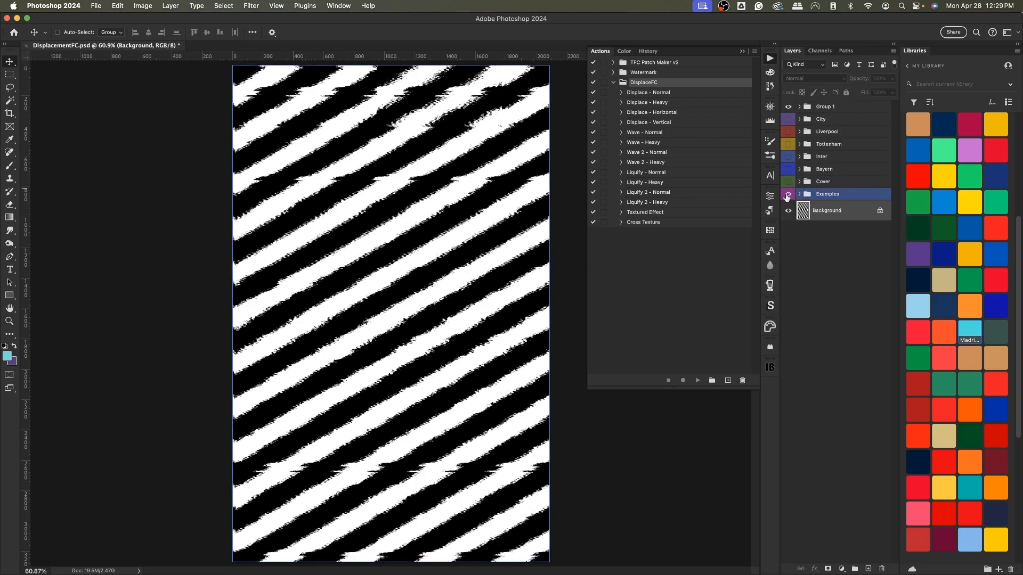
{"action": "left_click", "coordinate": [787, 195]}
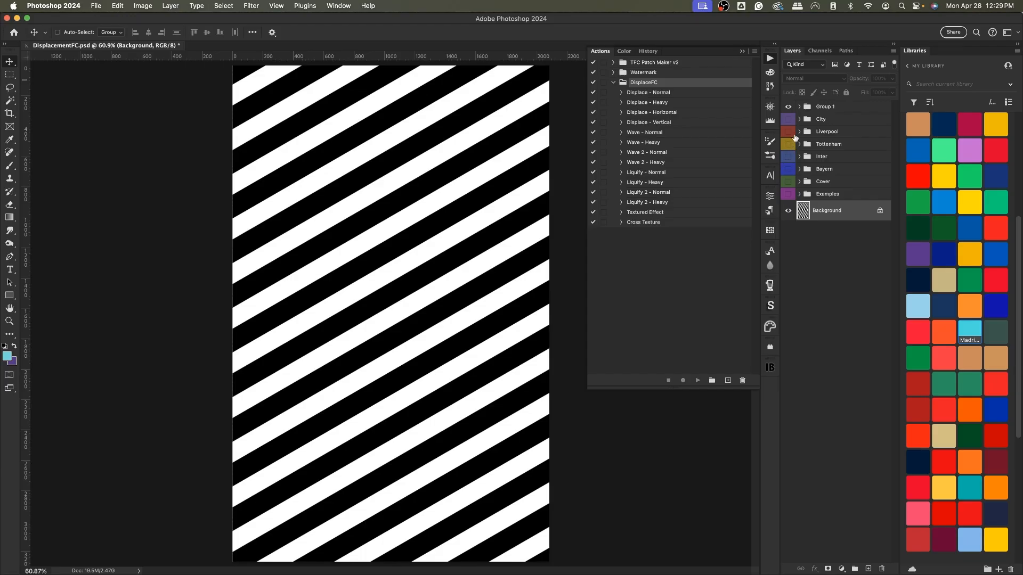
Step: Show and expand the City group, and hide all its effect layers above base layer 1
{"action": "left_click", "coordinate": [788, 119]}
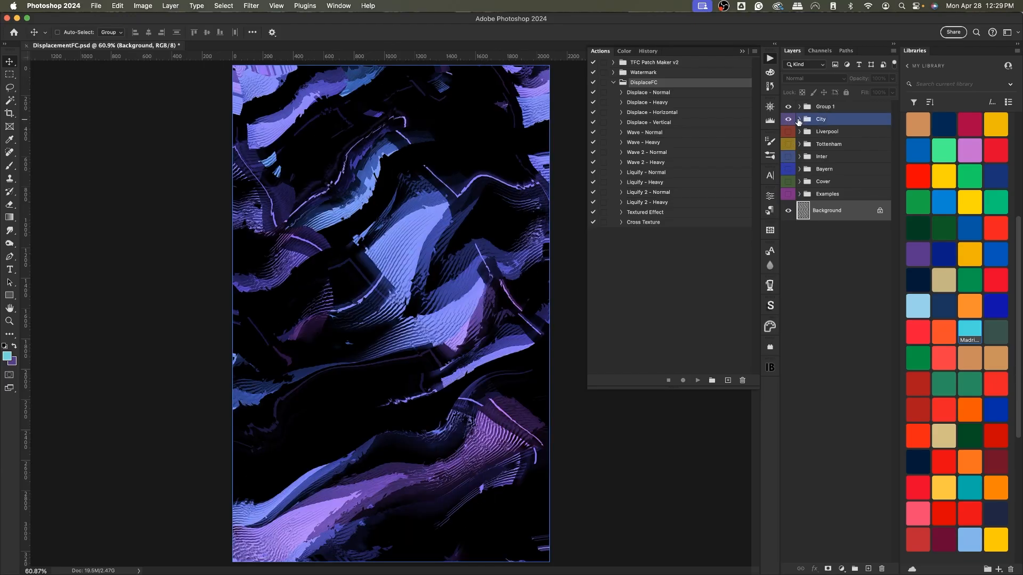
{"action": "left_click", "coordinate": [799, 118]}
{"action": "left_click_drag", "start_coordinate": [789, 176], "coordinate": [791, 210]}
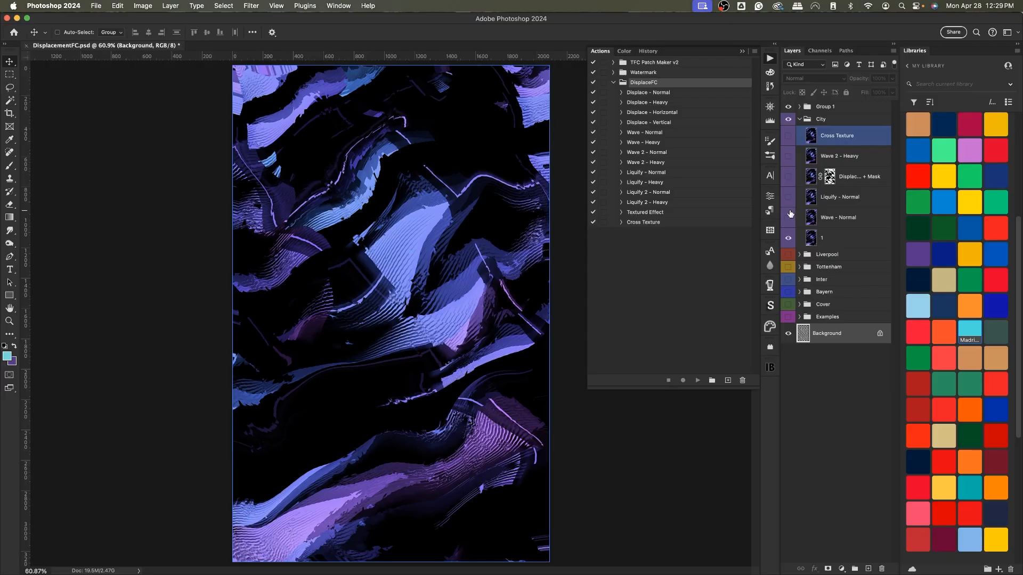
{"action": "left_click", "coordinate": [795, 230]}
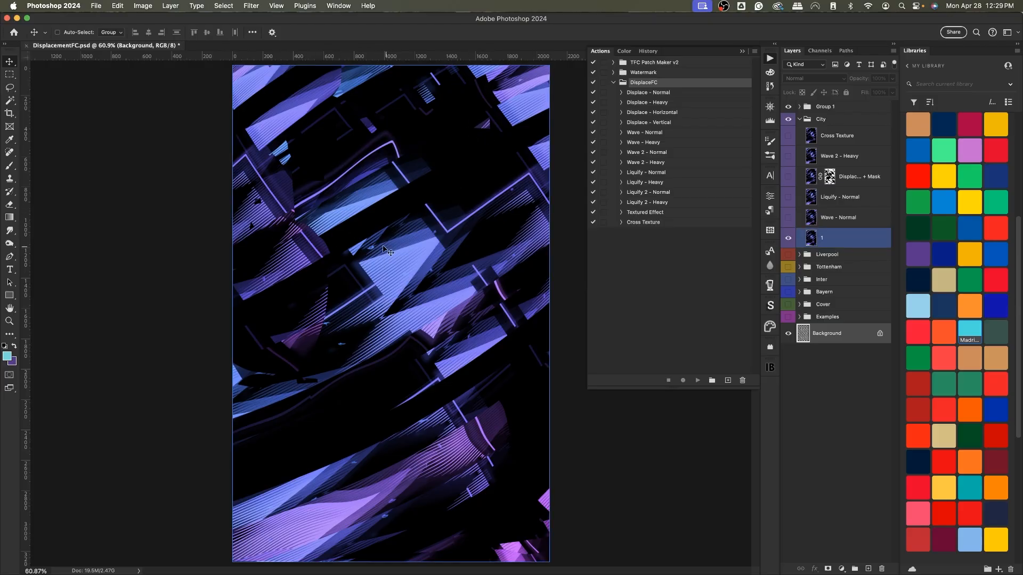
Step: Show the City effect layers one by one from the base upward, from Wave - Normal through Cross Texture
{"action": "left_click", "coordinate": [788, 219]}
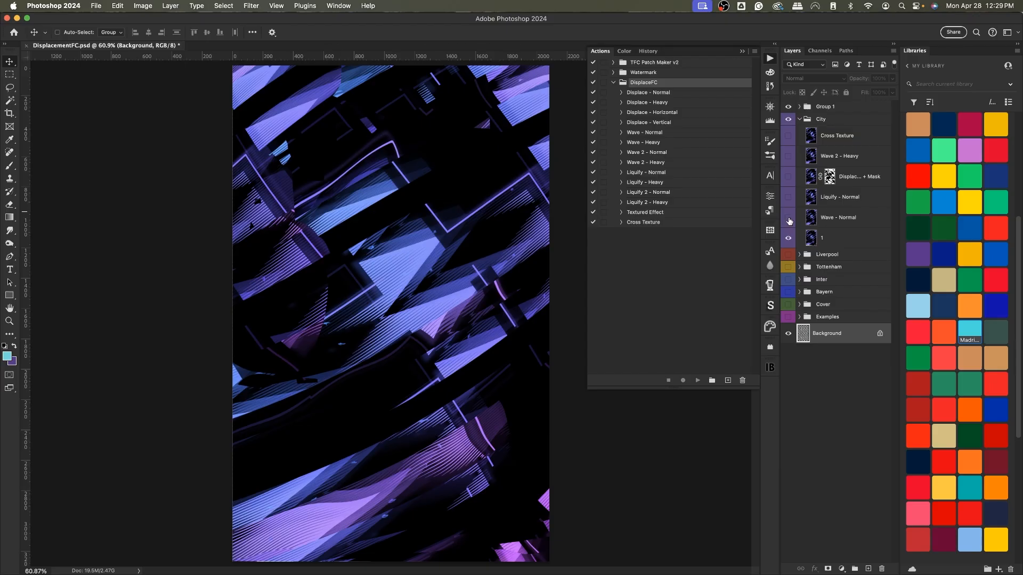
{"action": "left_click", "coordinate": [789, 220]}
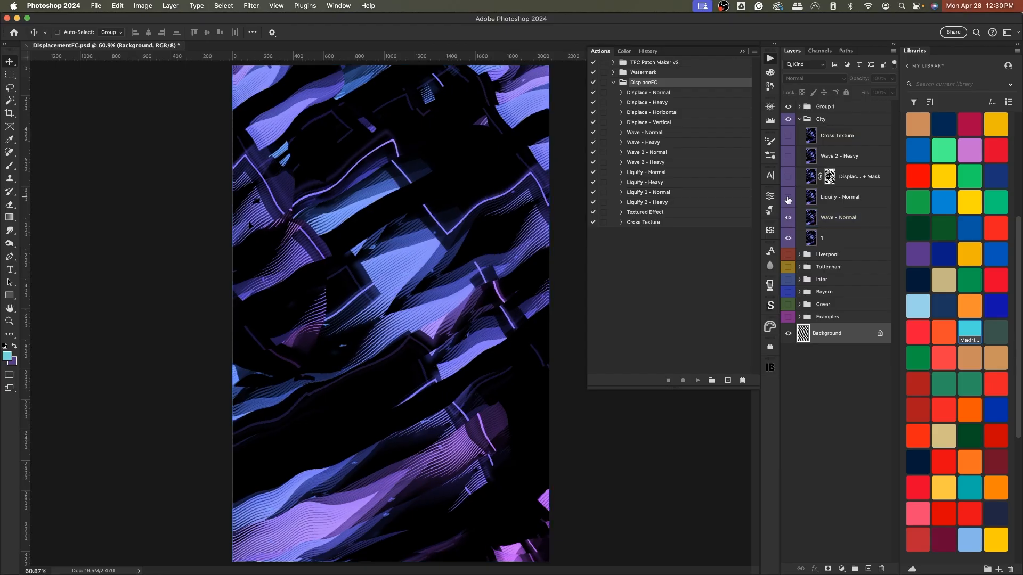
{"action": "left_click", "coordinate": [788, 198]}
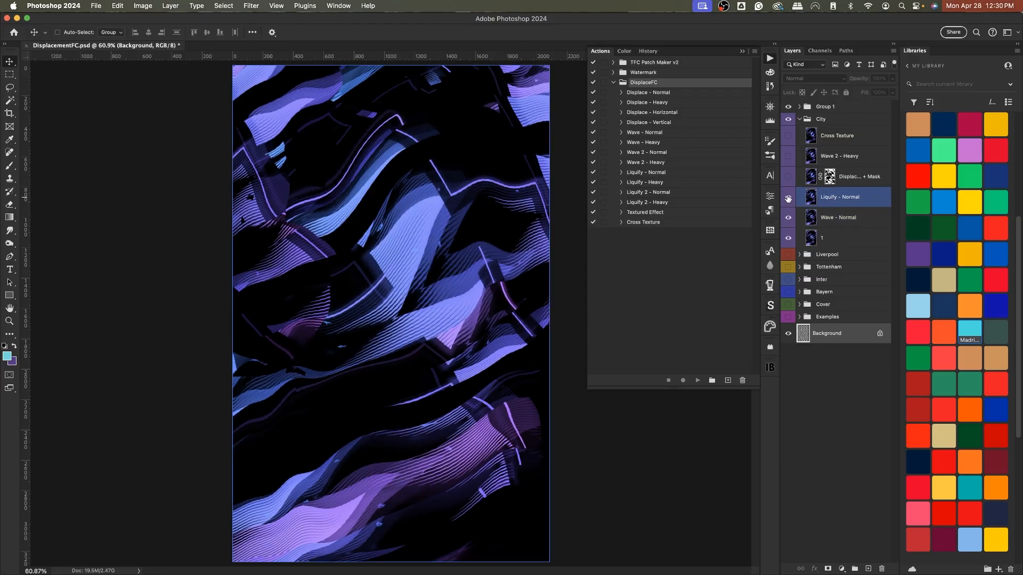
{"action": "left_click", "coordinate": [789, 178]}
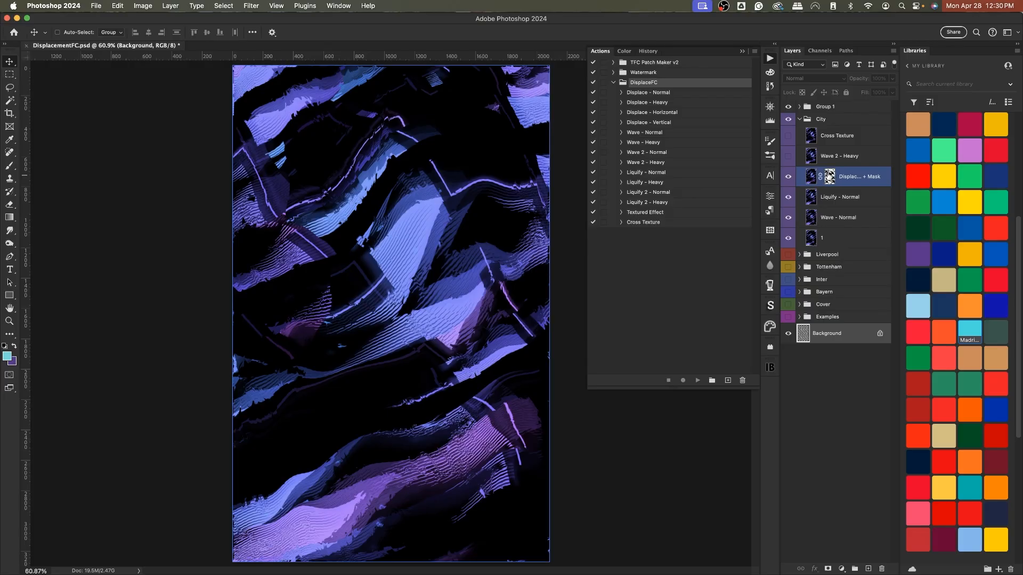
{"action": "left_click", "coordinate": [787, 157]}
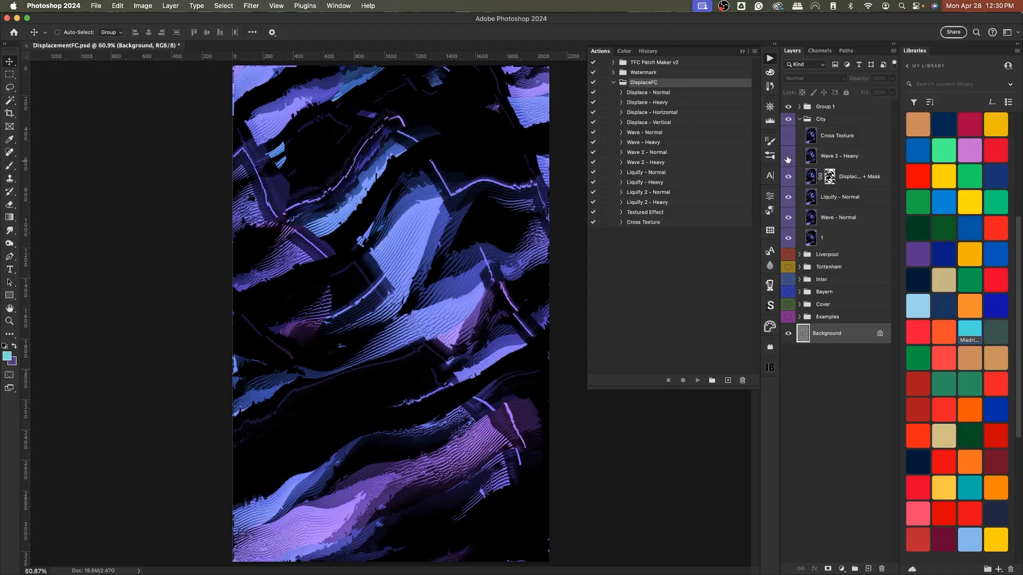
{"action": "left_click", "coordinate": [788, 158]}
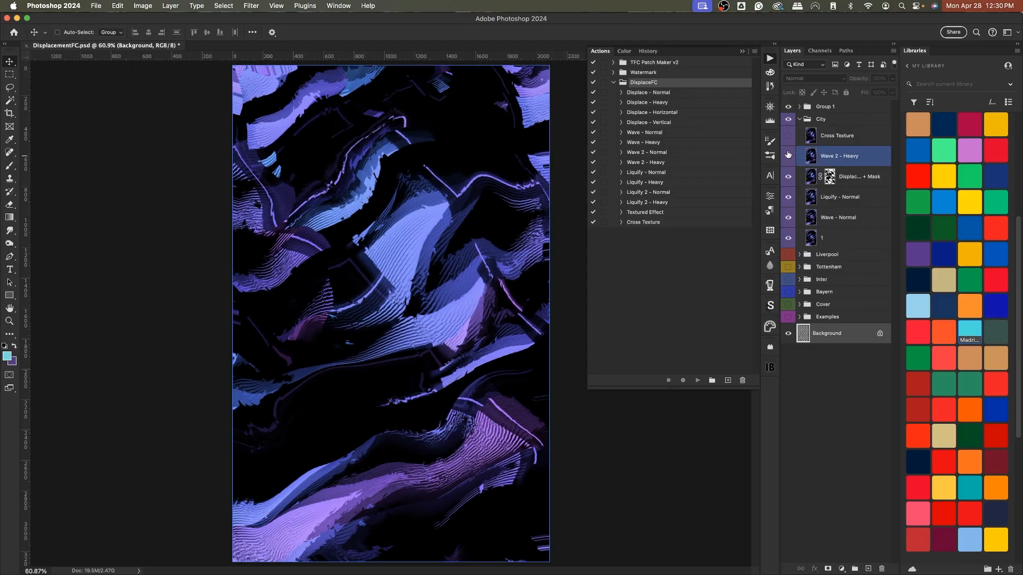
{"action": "left_click", "coordinate": [788, 137]}
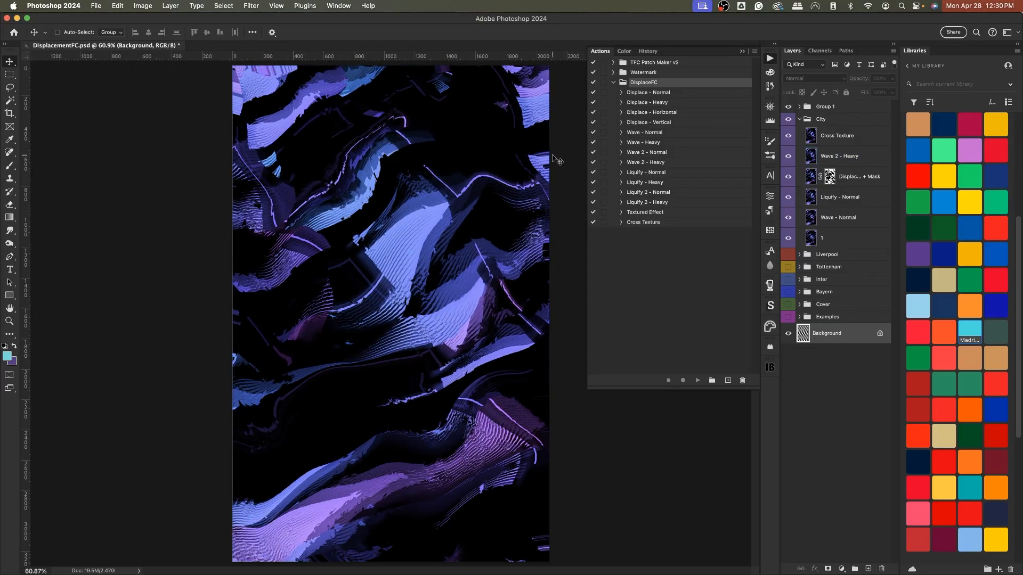
Step: Hide the collapsed City group, reveal the Liverpool group's contents, and hide its effect layers above base layer 1
{"action": "left_click", "coordinate": [799, 119]}
{"action": "left_click", "coordinate": [787, 119]}
{"action": "left_click", "coordinate": [788, 132]}
{"action": "left_click", "coordinate": [799, 131]}
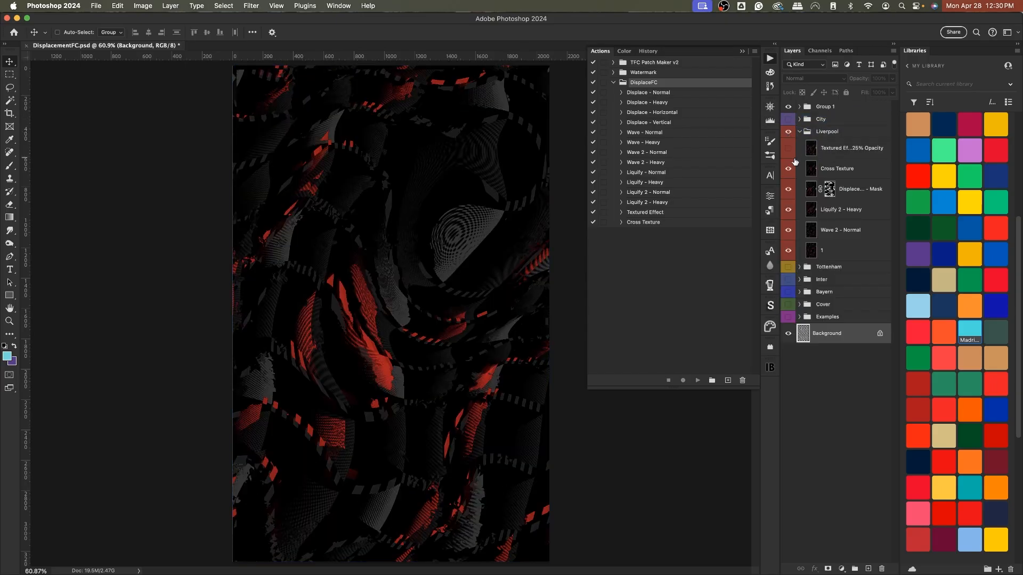
{"action": "left_click_drag", "start_coordinate": [788, 168], "coordinate": [796, 228]}
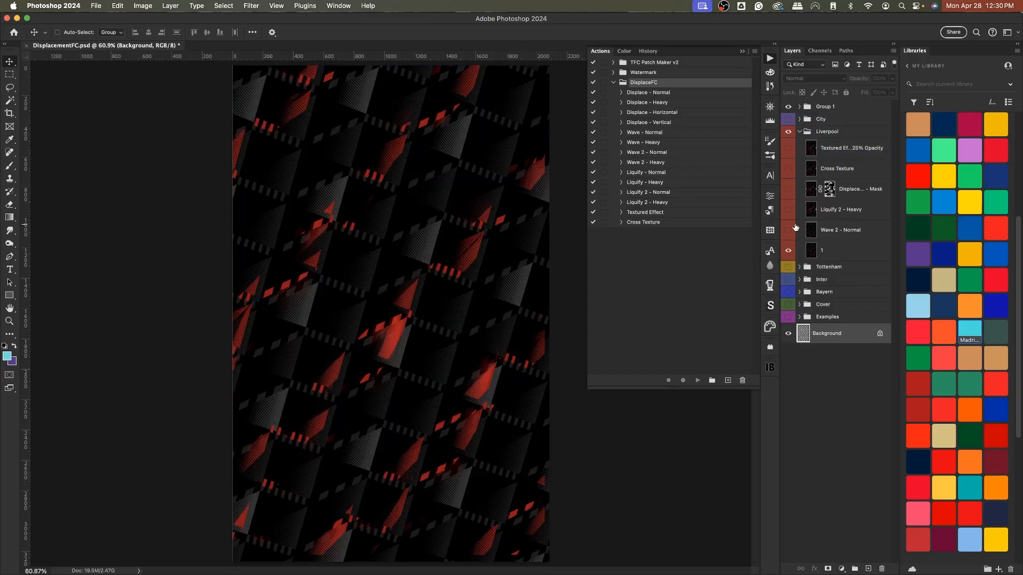
Step: Show the Liverpool effect layers one by one from the base upward, from Wave 2 - Normal through the 25% opacity Textured Effect
{"action": "left_click", "coordinate": [789, 231]}
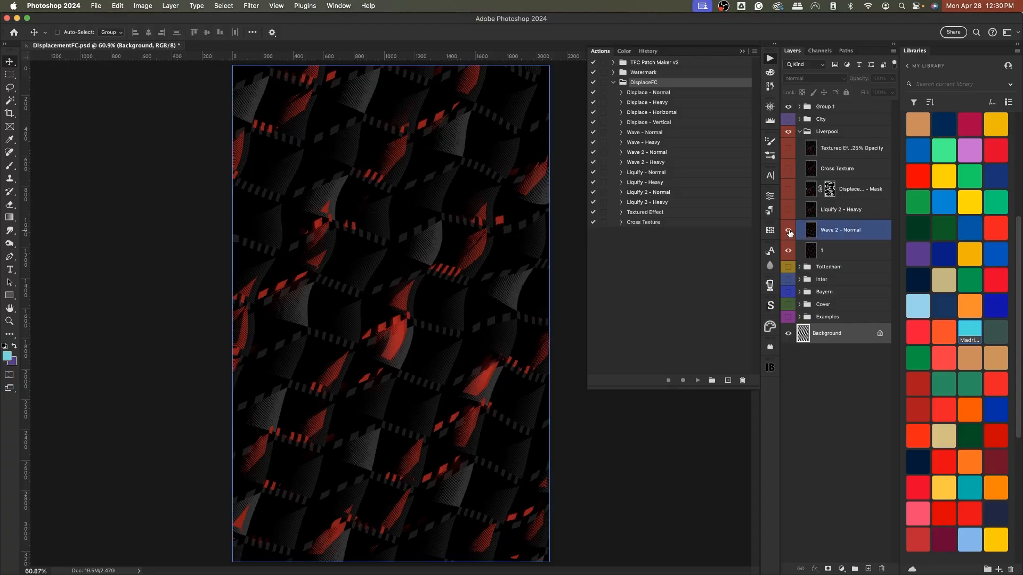
{"action": "left_click", "coordinate": [788, 210]}
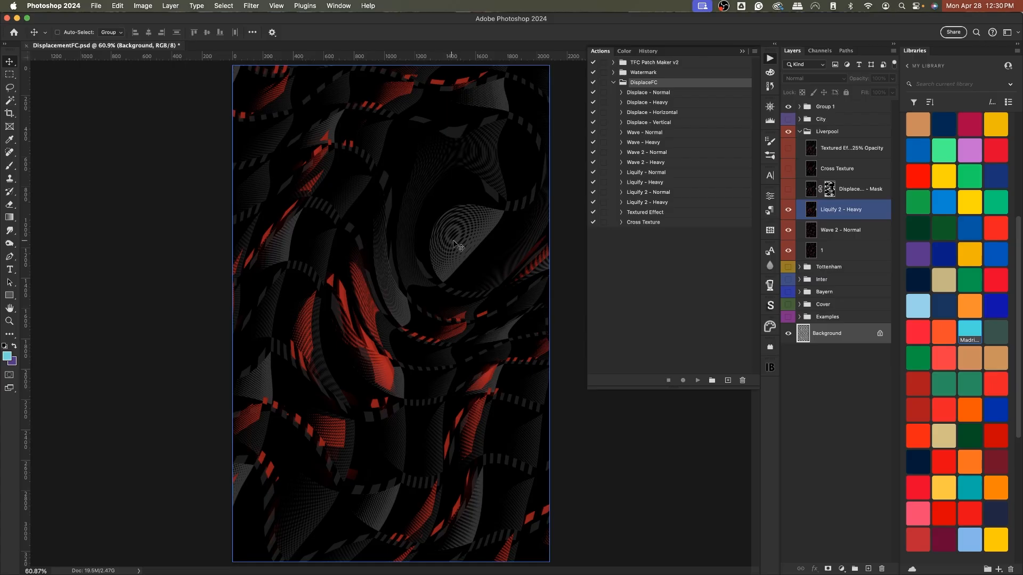
{"action": "left_click", "coordinate": [789, 189]}
{"action": "left_click", "coordinate": [788, 168]}
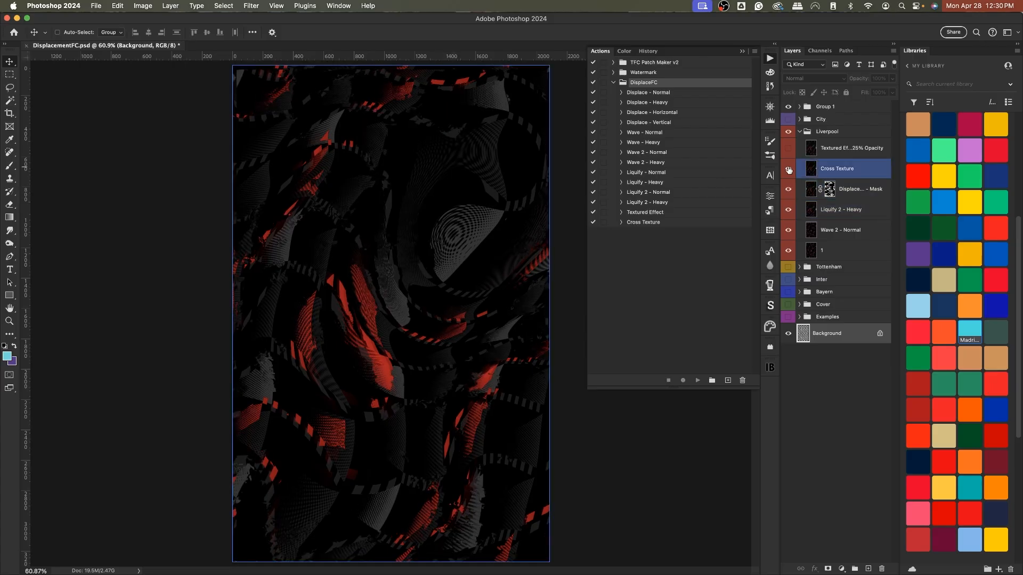
{"action": "left_click", "coordinate": [788, 148]}
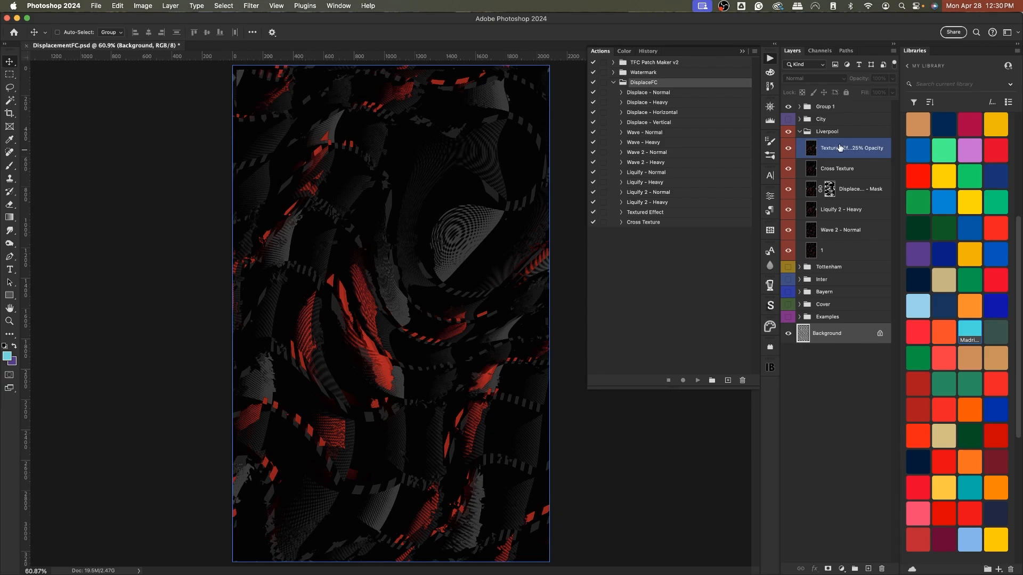
Step: Replace the visible Liverpool group with the Tottenham group, expand it, and toggle its 35% opacity Textured Effect layer
{"action": "left_click", "coordinate": [823, 132]}
{"action": "left_click", "coordinate": [800, 131]}
{"action": "left_click", "coordinate": [789, 131]}
{"action": "left_click", "coordinate": [789, 144]}
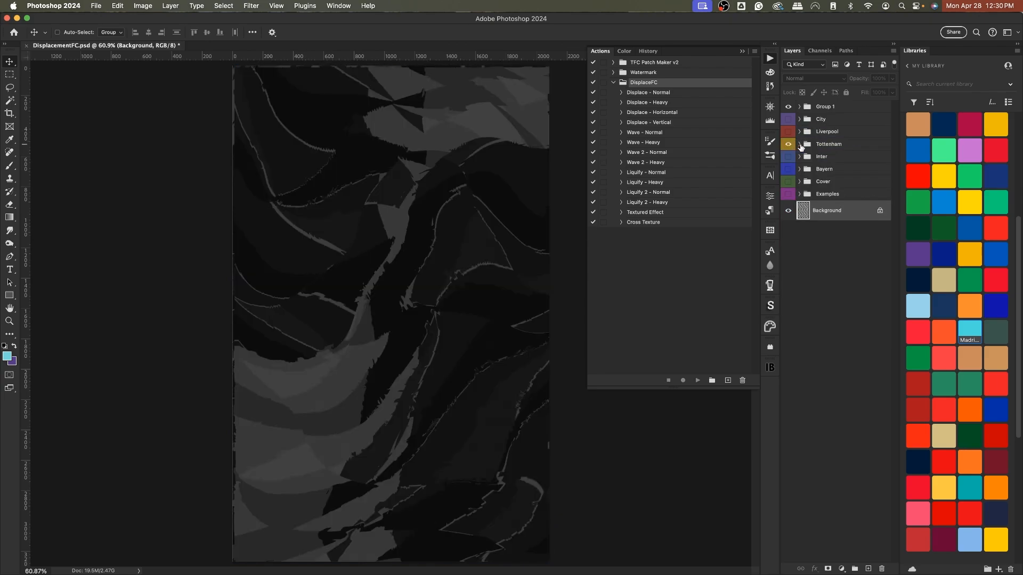
{"action": "left_click", "coordinate": [799, 143]}
{"action": "mouse_move", "coordinate": [789, 161]}
{"action": "left_mouse_down"}
{"action": "mouse_move", "coordinate": [789, 248]}
{"action": "mouse_move", "coordinate": [789, 161]}
{"action": "left_mouse_up"}
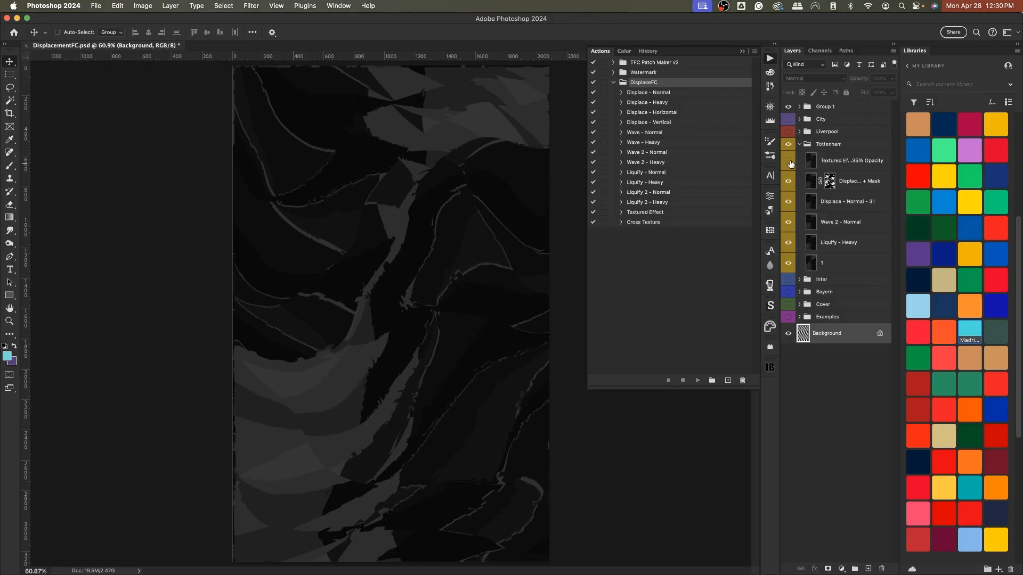
Step: Collapse and hide the Tottenham group, and show the Inter group with its layers expanded
{"action": "left_click", "coordinate": [799, 144]}
{"action": "left_click", "coordinate": [789, 144]}
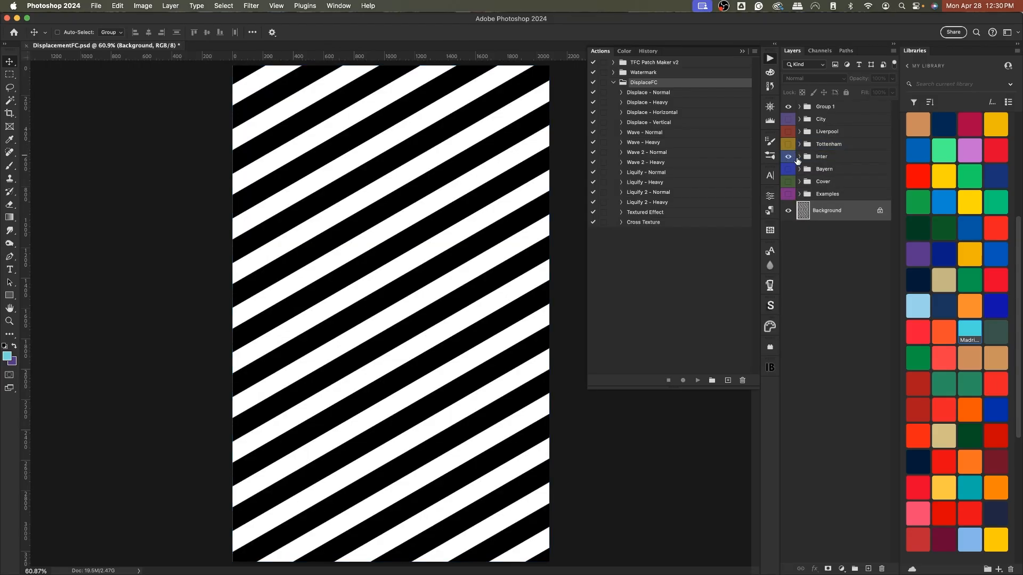
{"action": "left_click", "coordinate": [789, 157]}
{"action": "left_click", "coordinate": [800, 157]}
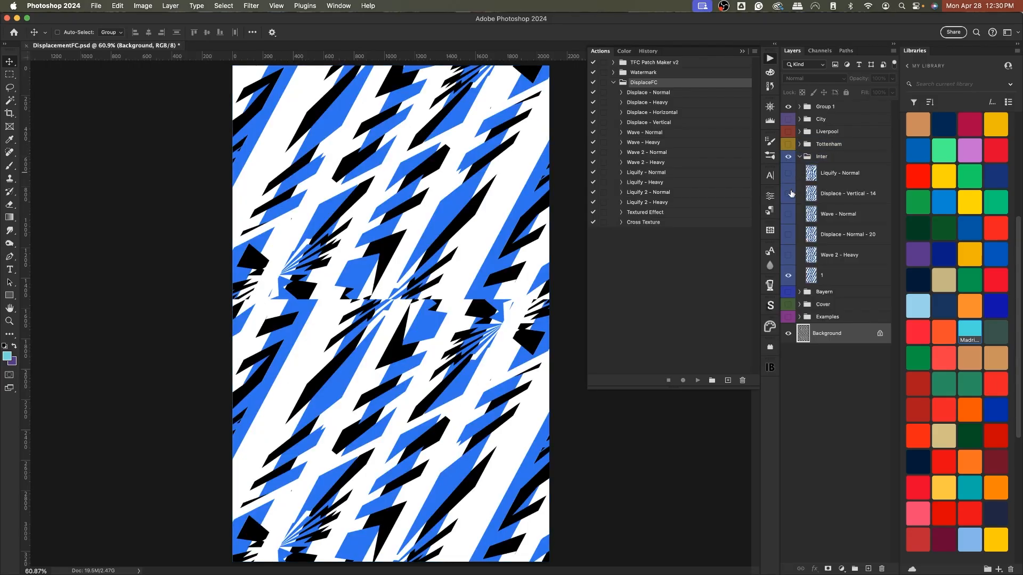
Step: Show the Wave 2 - Heavy, Displace - Normal - 20 and Wave - Normal layers in the Inter group
{"action": "left_click", "coordinate": [788, 255]}
{"action": "left_click", "coordinate": [788, 235]}
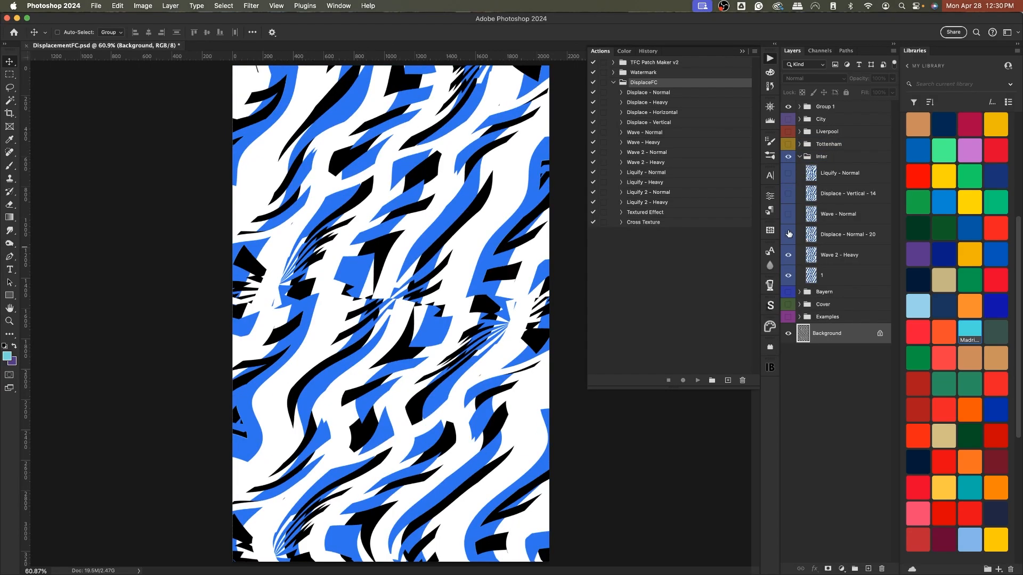
{"action": "left_click", "coordinate": [788, 213]}
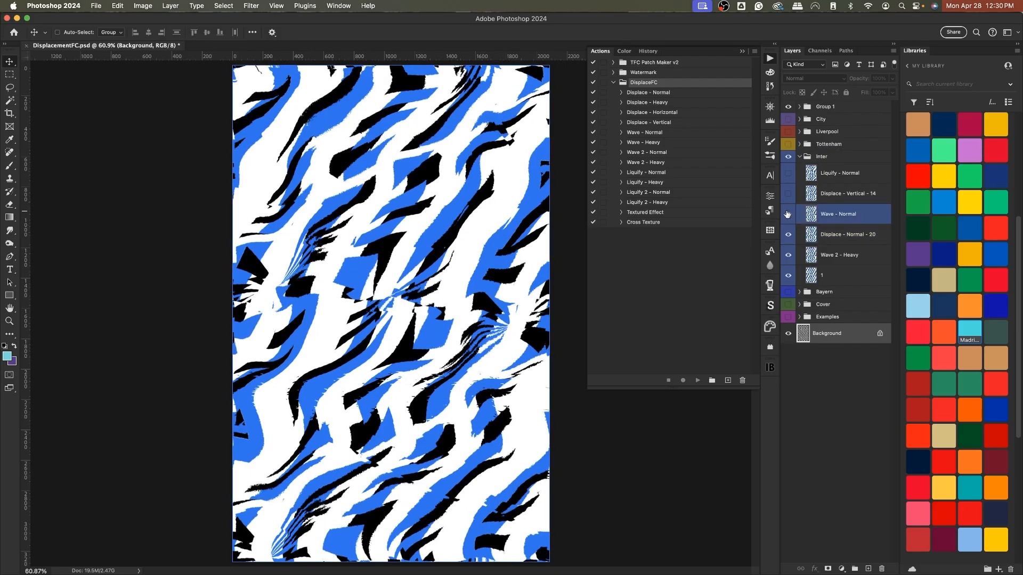
Step: Show Inter's Displace - Vertical - 14 layer, toggling it to compare the effect, and show the Liquify - Normal layer
{"action": "left_click", "coordinate": [789, 193]}
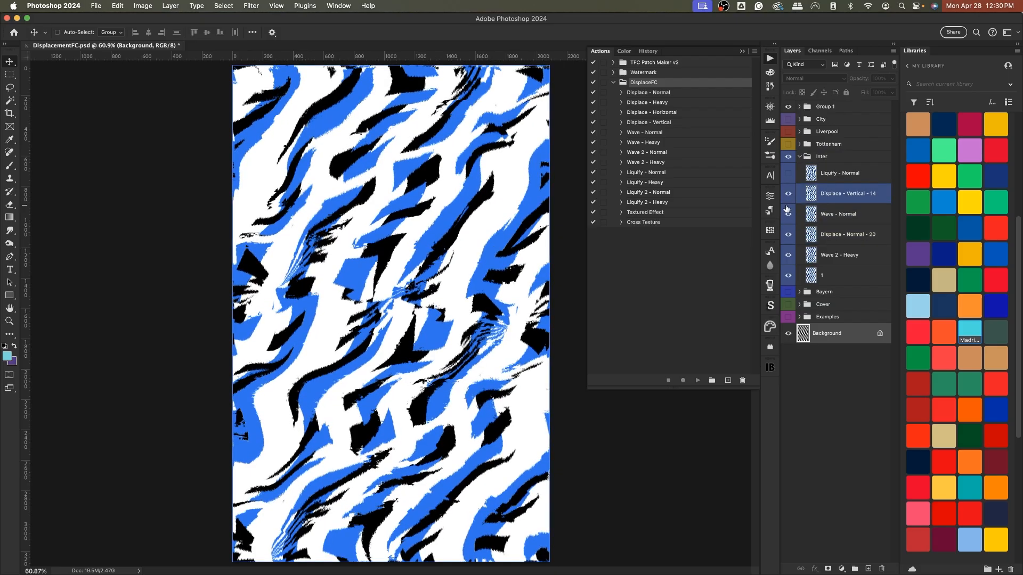
{"action": "left_click", "coordinate": [788, 196]}
{"action": "left_click", "coordinate": [788, 197]}
{"action": "left_click", "coordinate": [788, 197]}
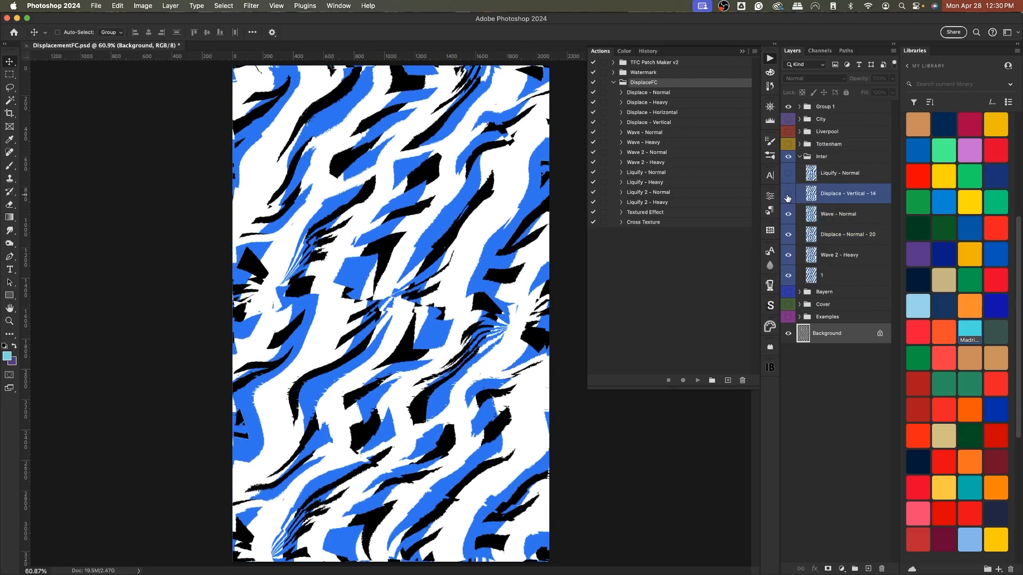
{"action": "left_click", "coordinate": [788, 197]}
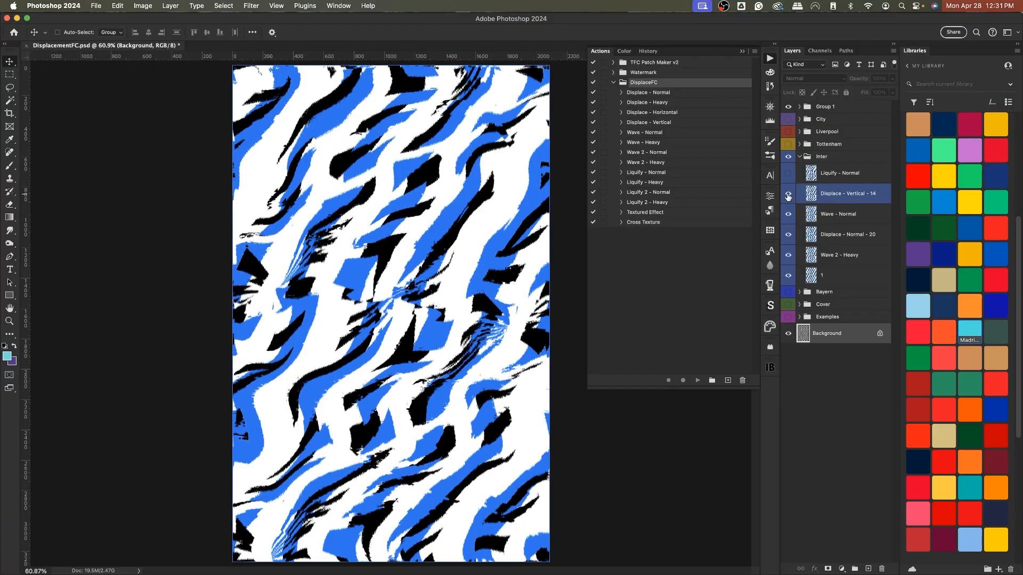
{"action": "left_click", "coordinate": [788, 173]}
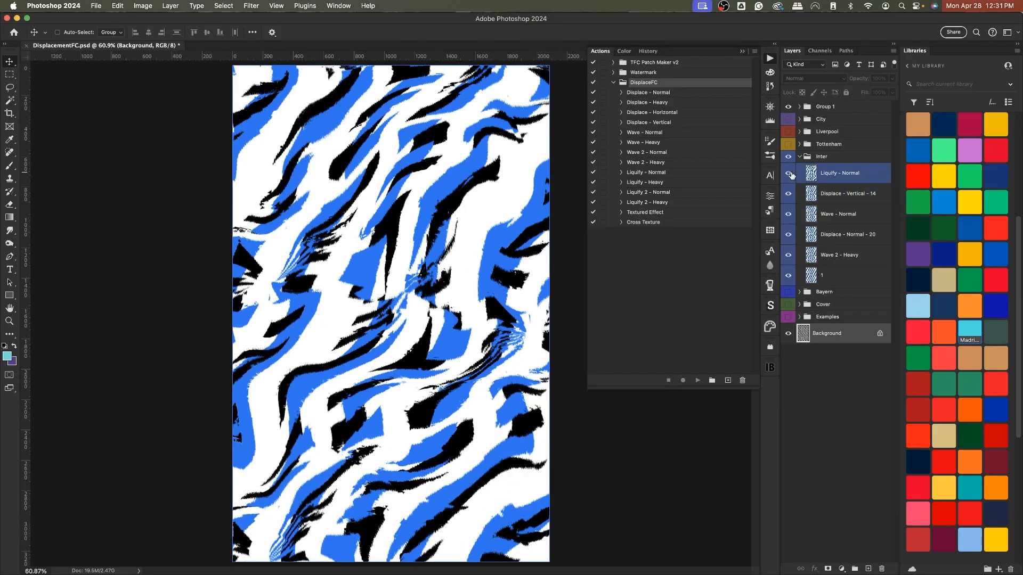
Step: Collapse and hide the Inter group, and show the Bayern group
{"action": "left_click", "coordinate": [799, 156]}
{"action": "left_click", "coordinate": [788, 156]}
{"action": "left_click", "coordinate": [788, 169]}
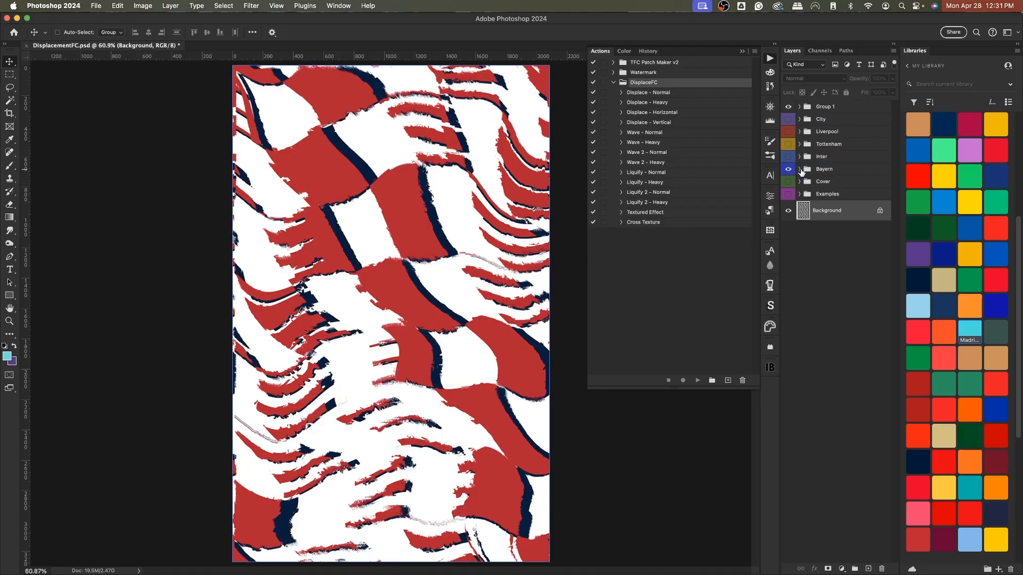
Step: Expand the Bayern group, isolate its layer 1, and show Wave 2 - Heavy, Wave 2 - Normal, Liquify 2 - Normal and Displace - Normal - 23
{"action": "left_click", "coordinate": [799, 169]}
{"action": "left_click", "coordinate": [788, 329], "text": "alt"}
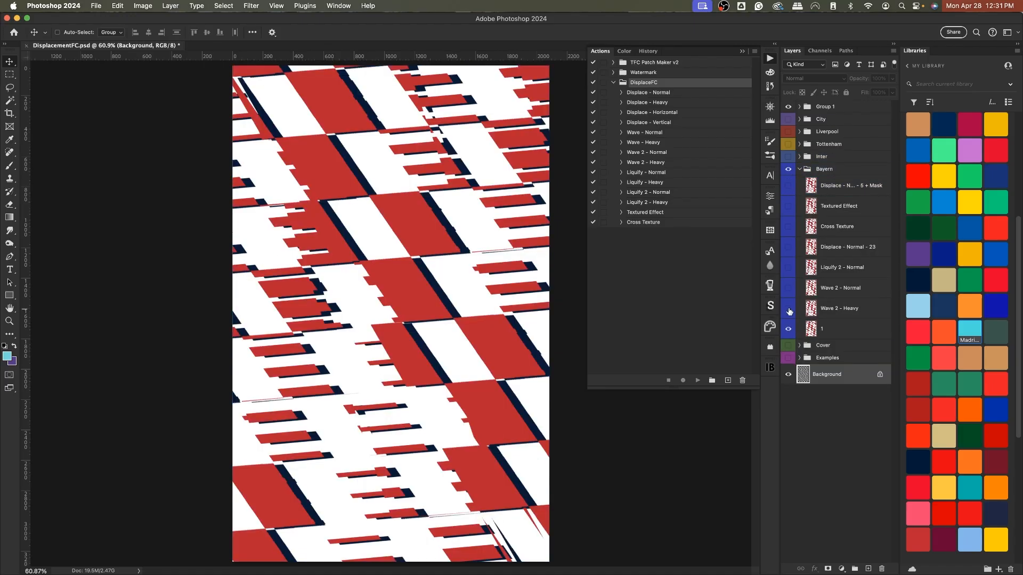
{"action": "left_click", "coordinate": [788, 309]}
{"action": "left_click", "coordinate": [789, 288]}
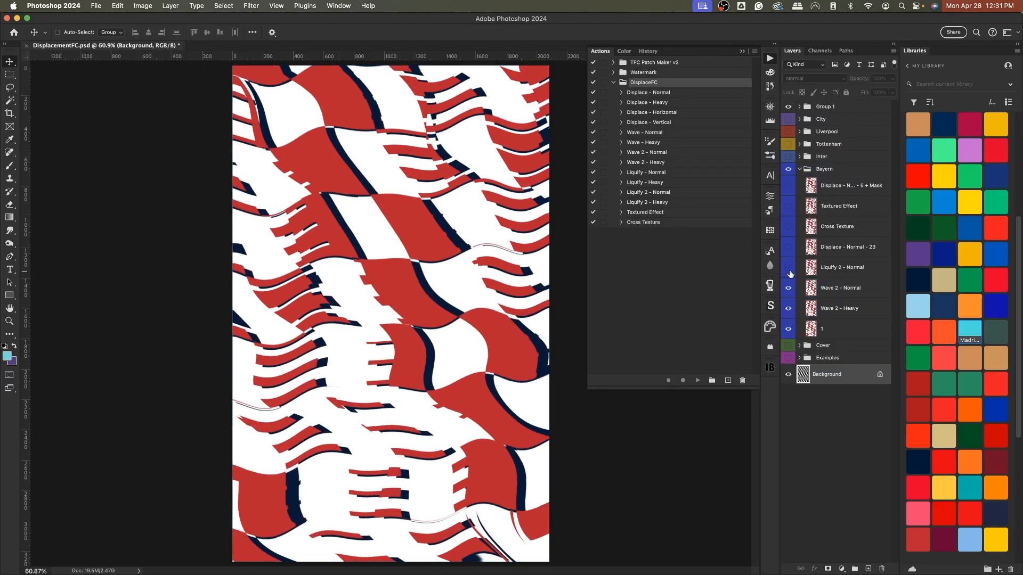
{"action": "left_click", "coordinate": [789, 269]}
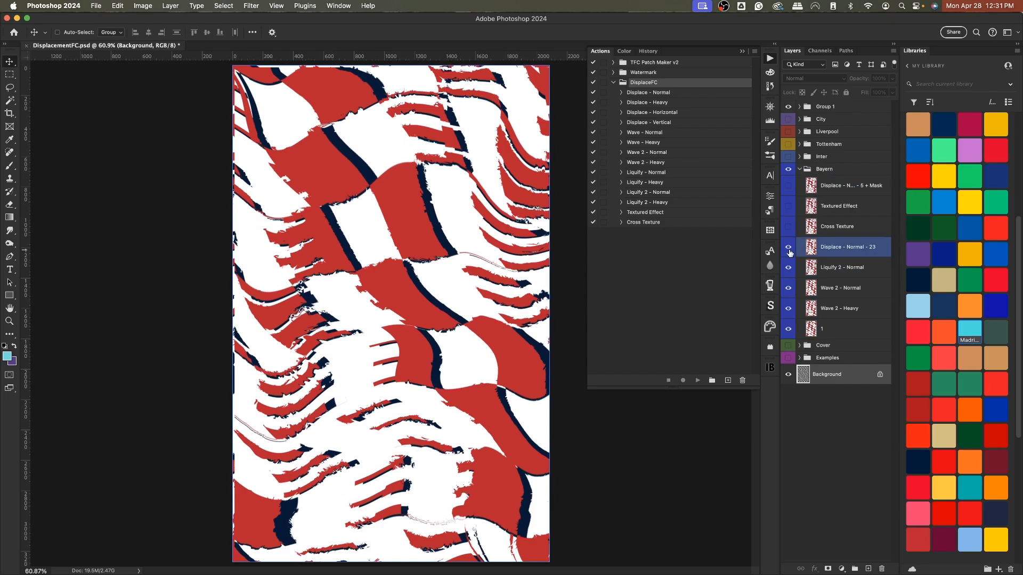
Step: Show the Cross Texture, Textured Effect and topmost Displace 5 + Mask layers in the Bayern group
{"action": "left_click", "coordinate": [788, 227]}
{"action": "left_click", "coordinate": [789, 206]}
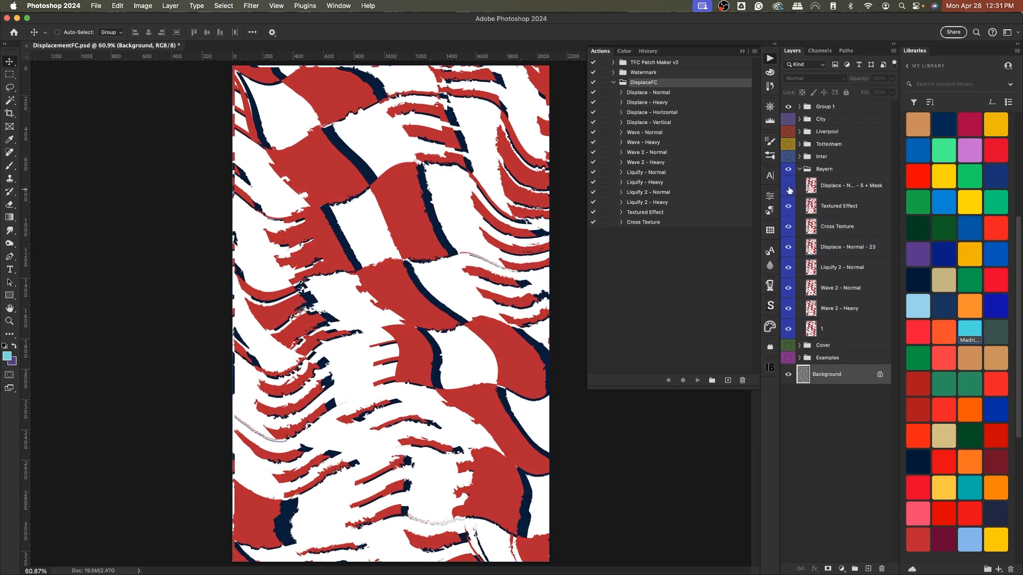
{"action": "left_click", "coordinate": [789, 186]}
{"action": "mouse_move", "coordinate": [789, 189]}
{"action": "left_mouse_down"}
{"action": "mouse_move", "coordinate": [790, 306]}
{"action": "mouse_move", "coordinate": [787, 191]}
{"action": "left_mouse_up"}
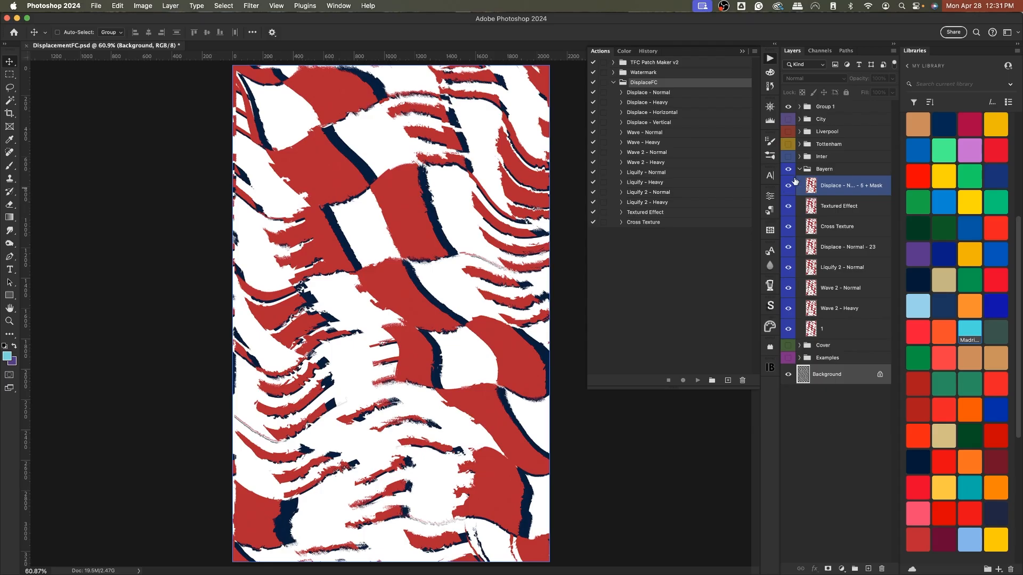
Step: Collapse and hide the Bayern group
{"action": "left_click", "coordinate": [805, 169]}
{"action": "left_click", "coordinate": [799, 169]}
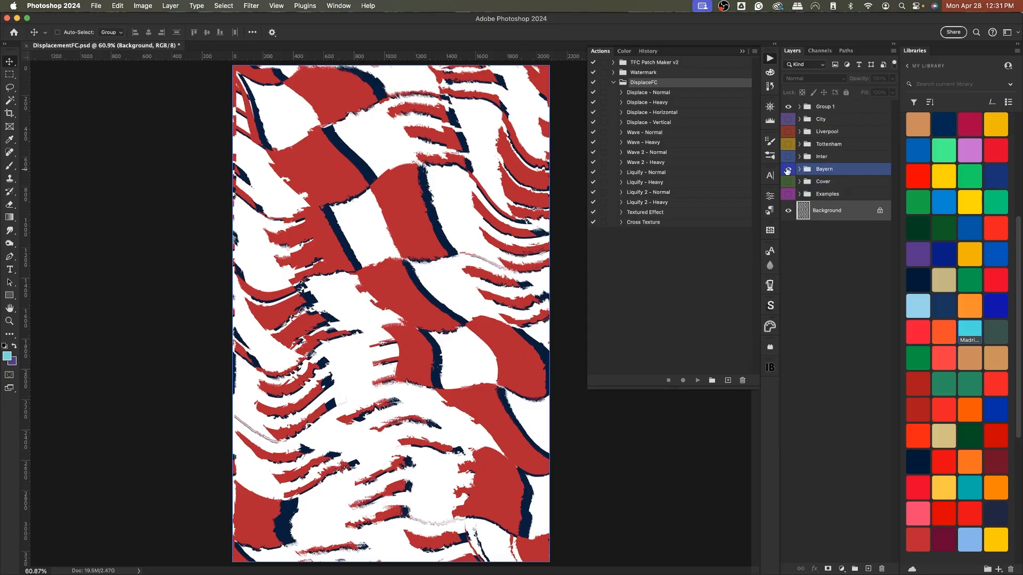
{"action": "left_click", "coordinate": [787, 169]}
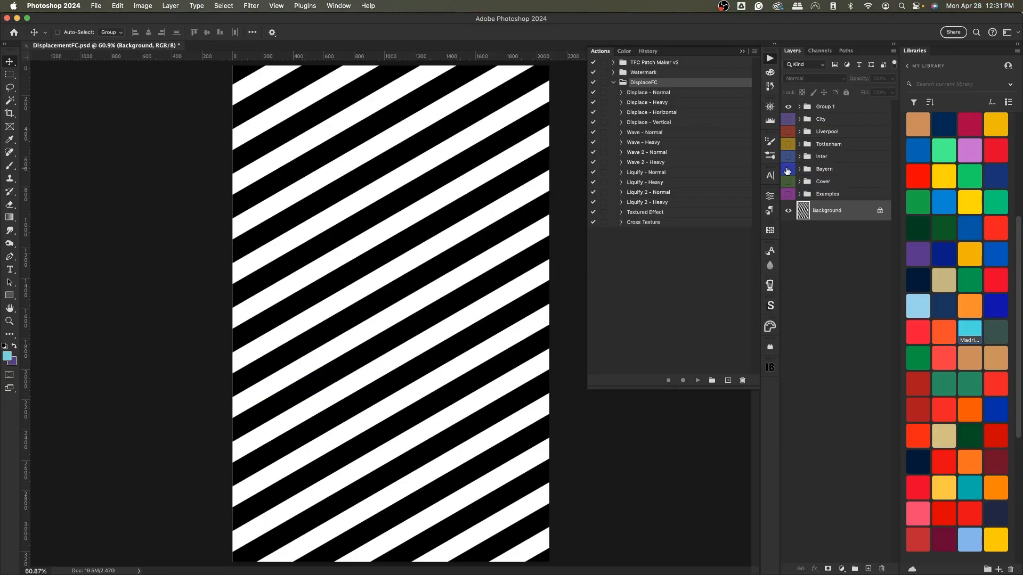
Step: Duplicate the striped Background layer and play the Wave 2 - Normal action on the copy five times
{"action": "key", "text": "super+j"}
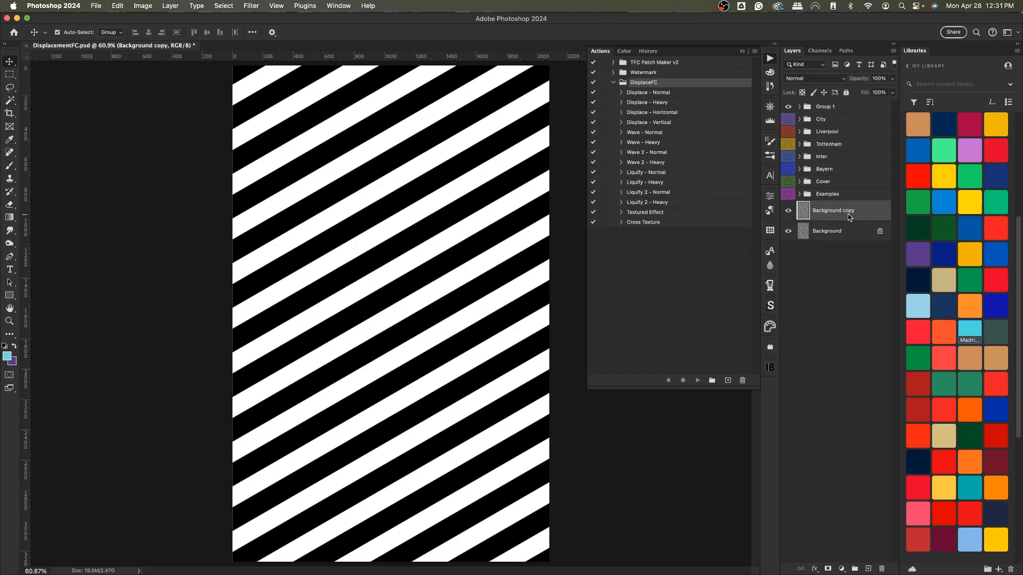
{"action": "left_click", "coordinate": [658, 134]}
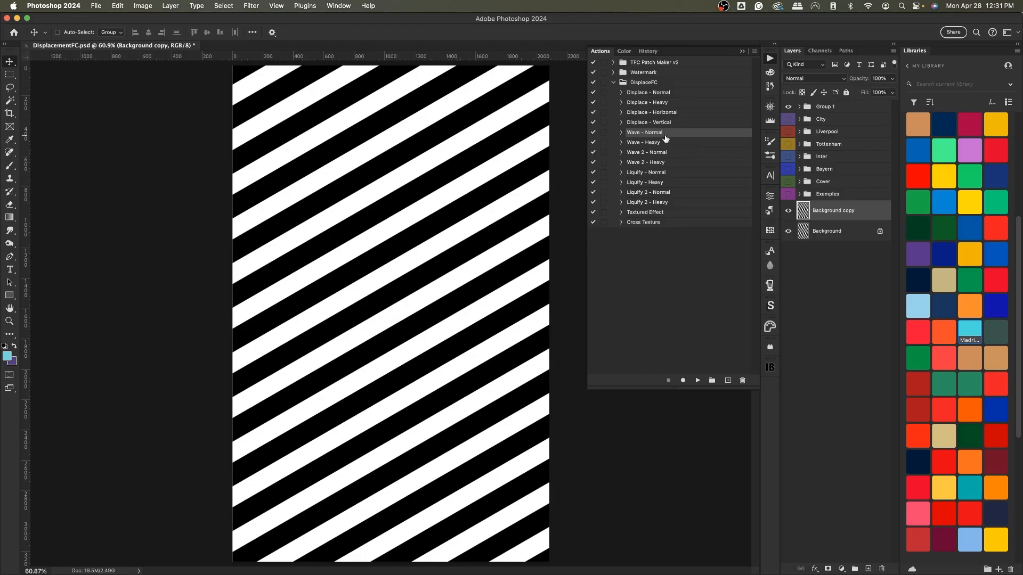
{"action": "left_click", "coordinate": [675, 153]}
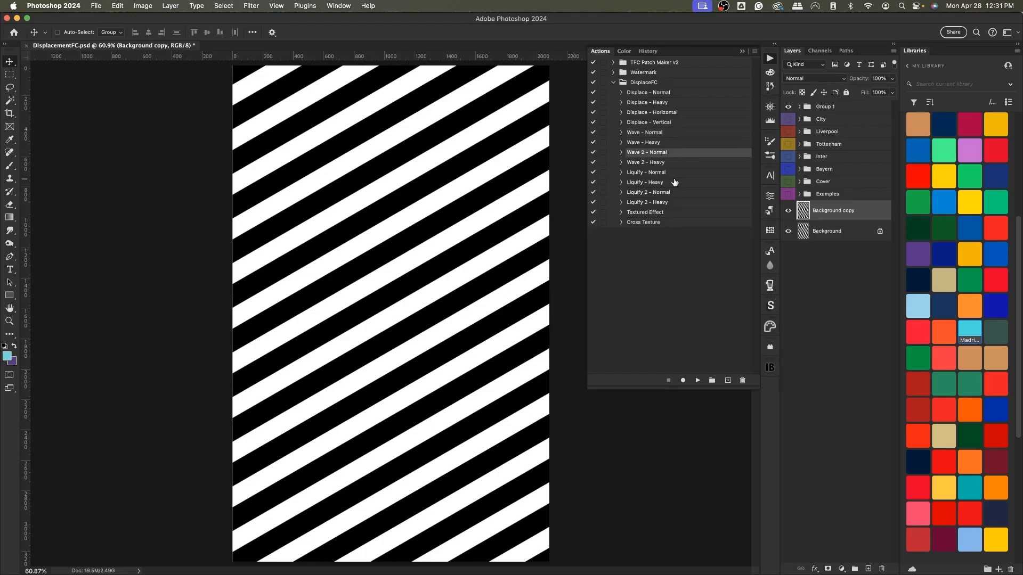
{"action": "left_click", "coordinate": [697, 381]}
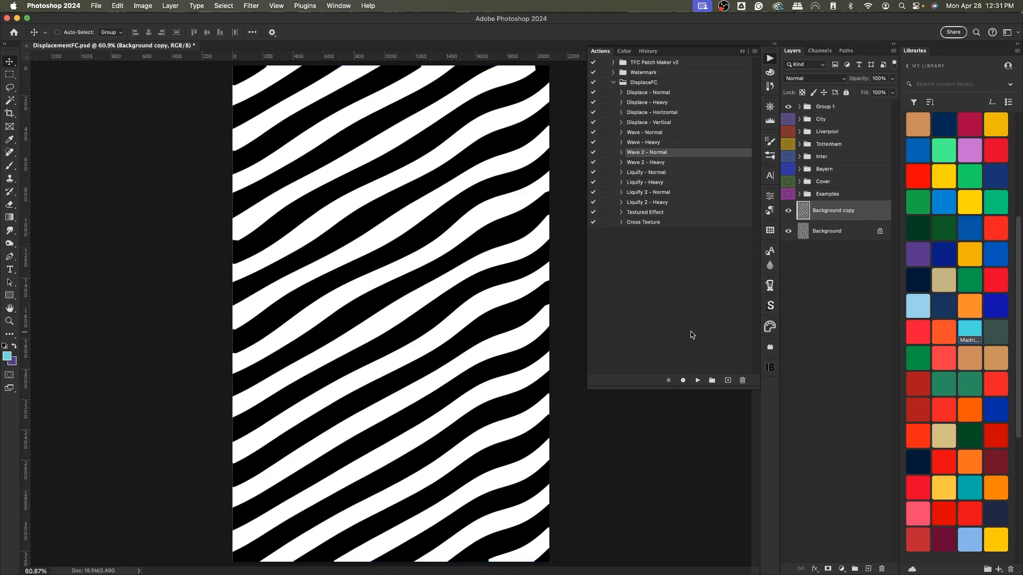
{"action": "left_click", "coordinate": [697, 380]}
{"action": "left_click", "coordinate": [698, 380]}
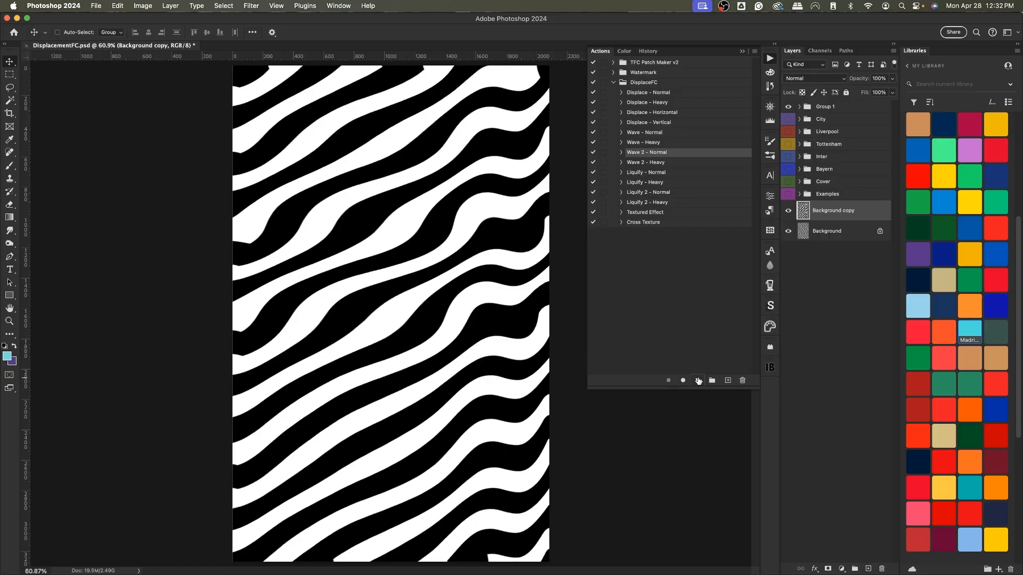
{"action": "left_click", "coordinate": [697, 381]}
{"action": "left_click", "coordinate": [697, 380]}
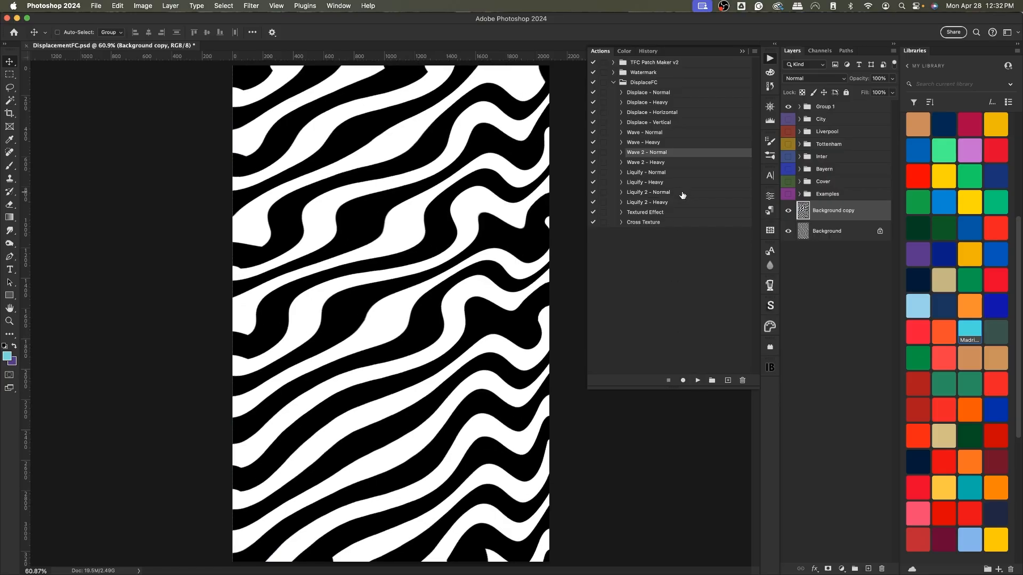
Step: Play the Wave 2 - Heavy, Liquify - Heavy and Liquify 2 - Heavy actions once each on the copied stripes layer
{"action": "left_click", "coordinate": [649, 165]}
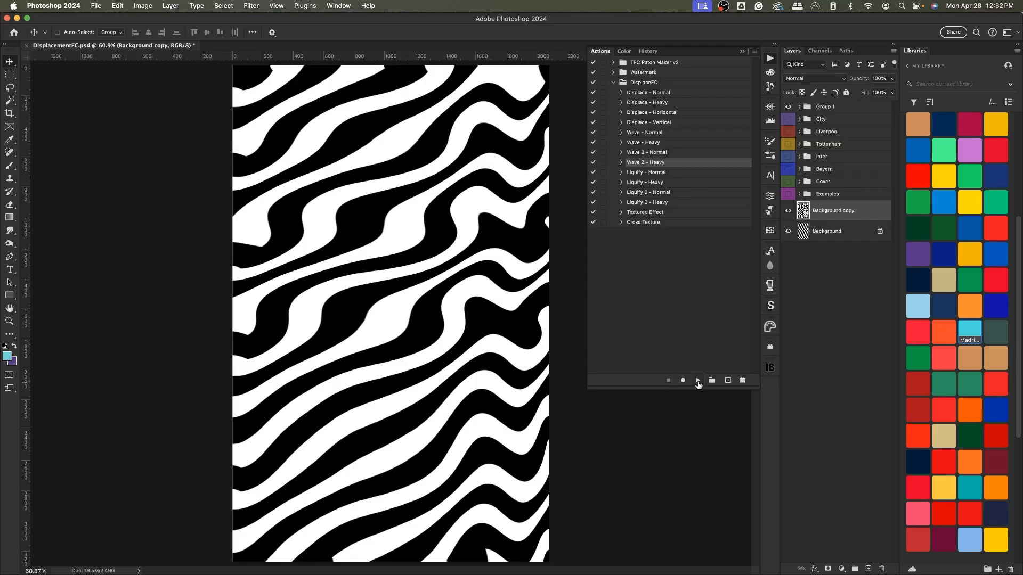
{"action": "left_click", "coordinate": [697, 380]}
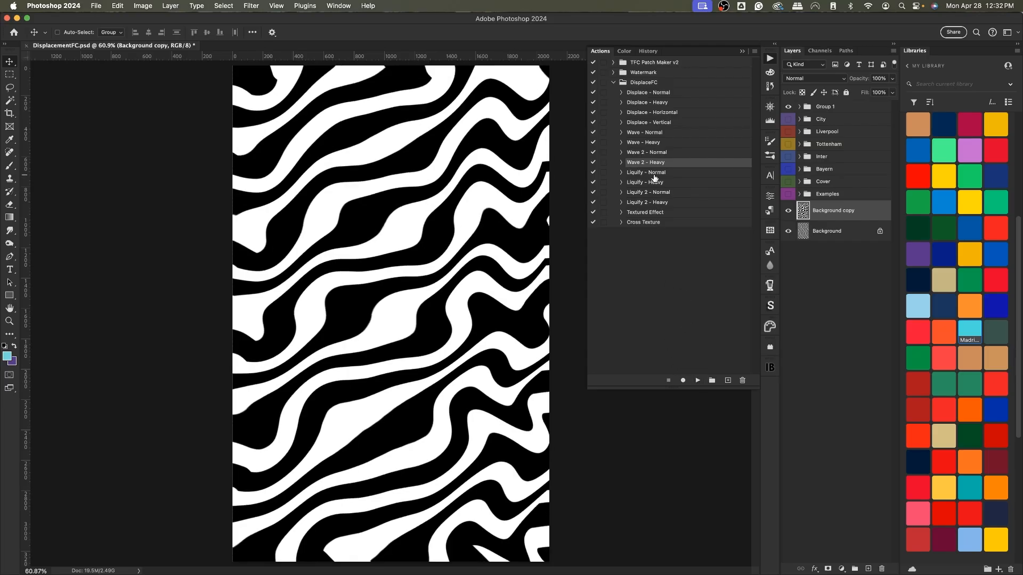
{"action": "left_click", "coordinate": [652, 183]}
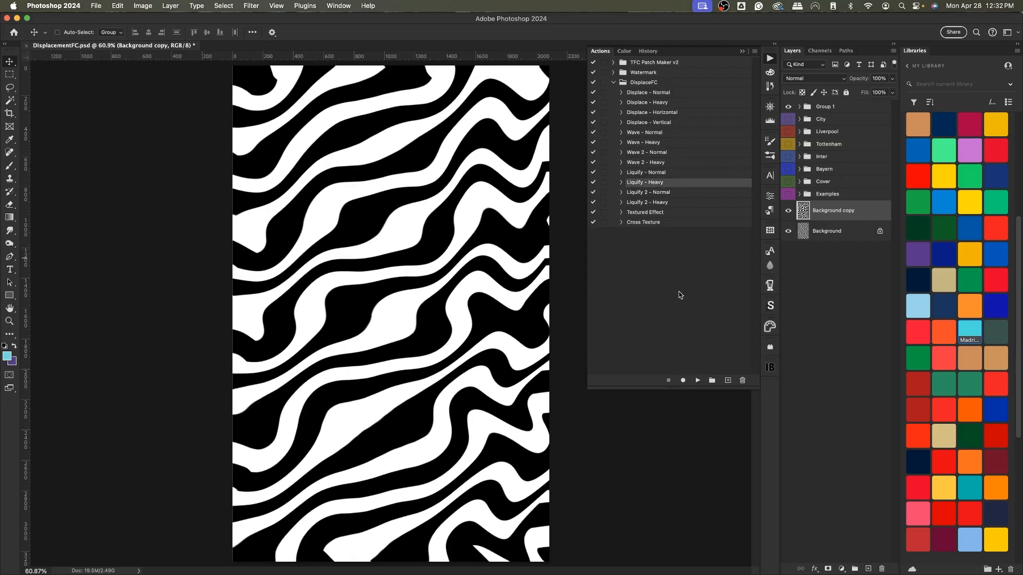
{"action": "left_click", "coordinate": [698, 381]}
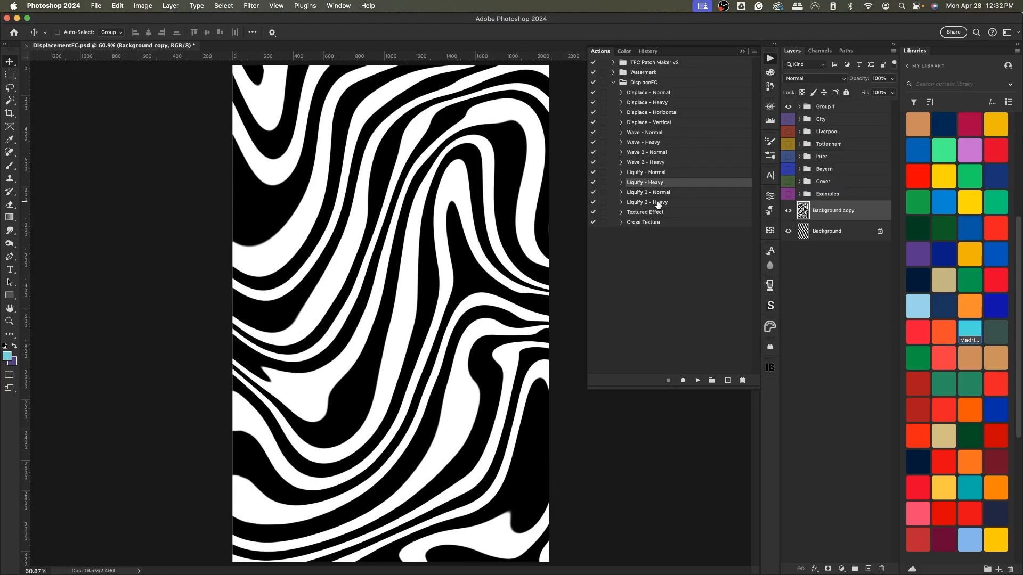
{"action": "left_click", "coordinate": [659, 204]}
{"action": "left_click", "coordinate": [697, 381]}
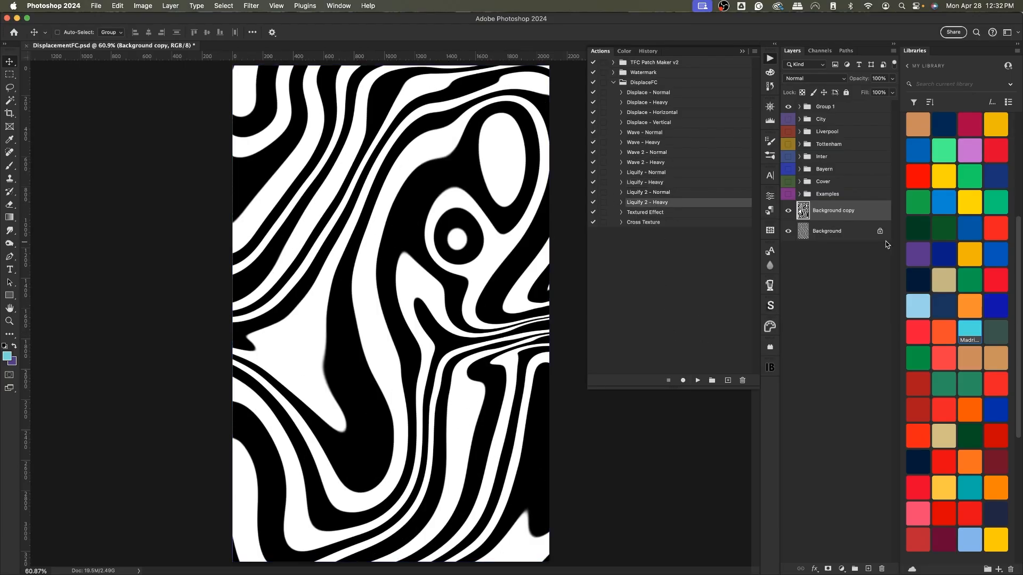
Step: Toggle the Background copy's visibility to compare it with the original stripes, and play the Cross Texture action on it
{"action": "left_click", "coordinate": [788, 211]}
{"action": "left_click", "coordinate": [787, 211]}
{"action": "left_click", "coordinate": [638, 225]}
{"action": "left_click", "coordinate": [697, 380]}
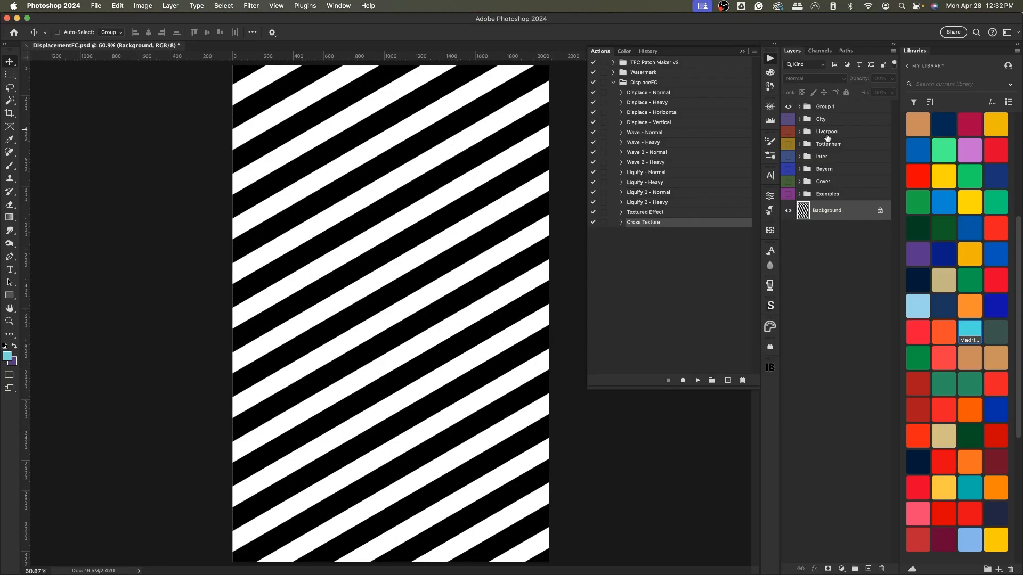
Step: Duplicate the Background layer and run the Displace - Normal action with horizontal and vertical scale 10, Stretch To Fit and Wrap Around
{"action": "key", "text": "super+j"}
{"action": "left_click", "coordinate": [638, 92]}
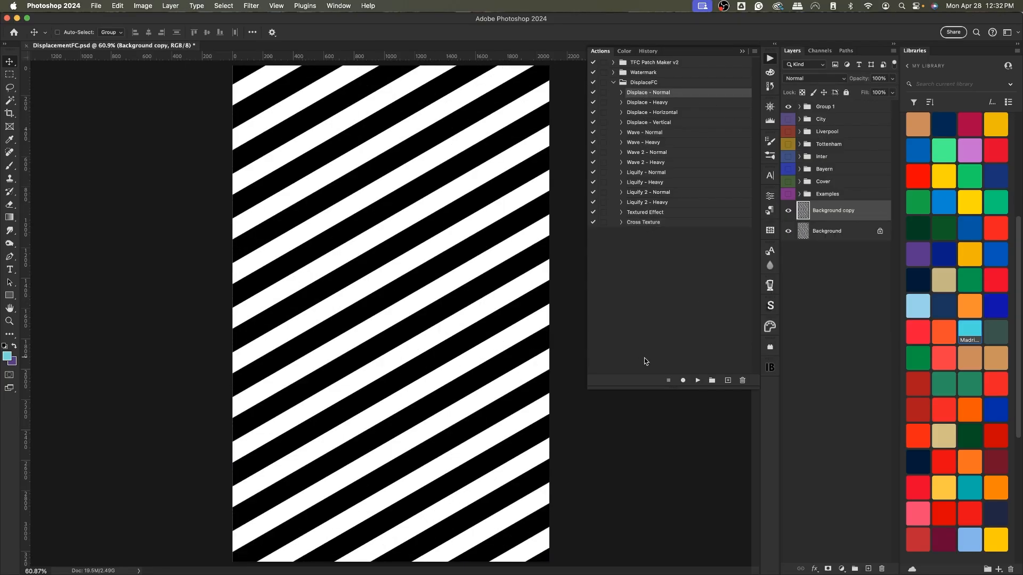
{"action": "left_click", "coordinate": [698, 380]}
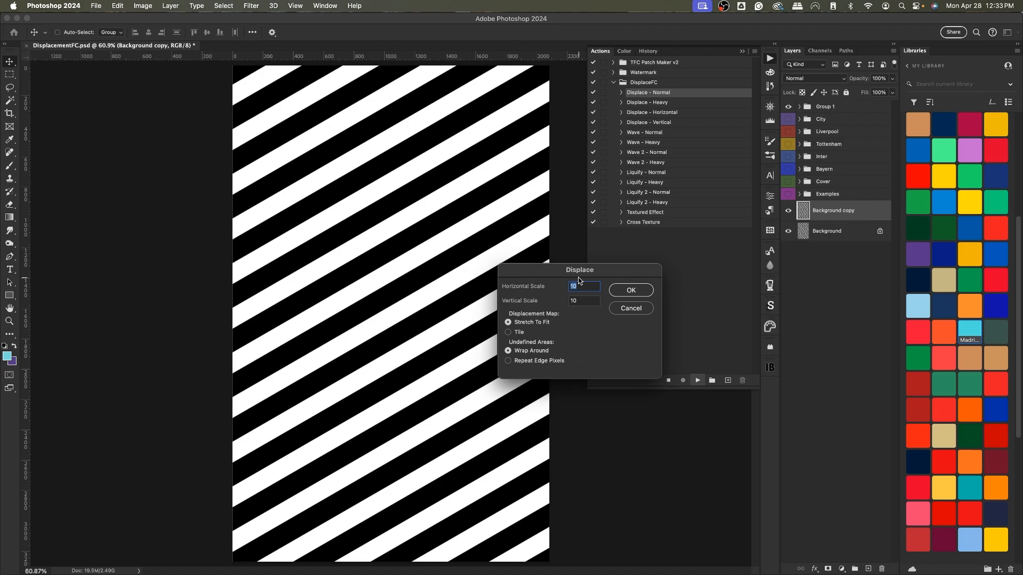
{"action": "left_click", "coordinate": [633, 291]}
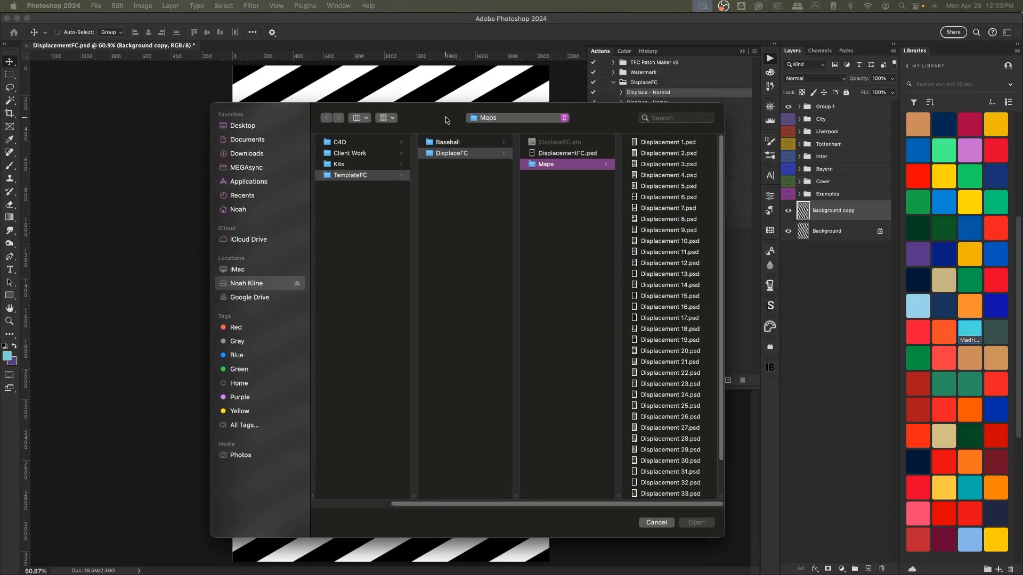
Step: Preview a range of displacement maps in the Maps folder, from Displacement 1.psd through Displacement 36.psd
{"action": "left_click_drag", "start_coordinate": [566, 116], "coordinate": [511, 109]}
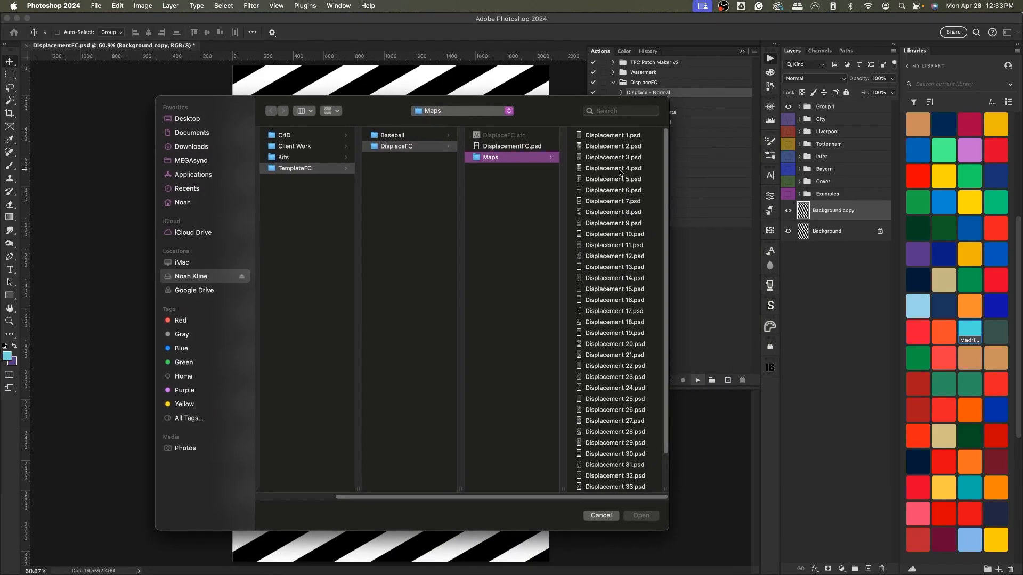
{"action": "left_click", "coordinate": [592, 137]}
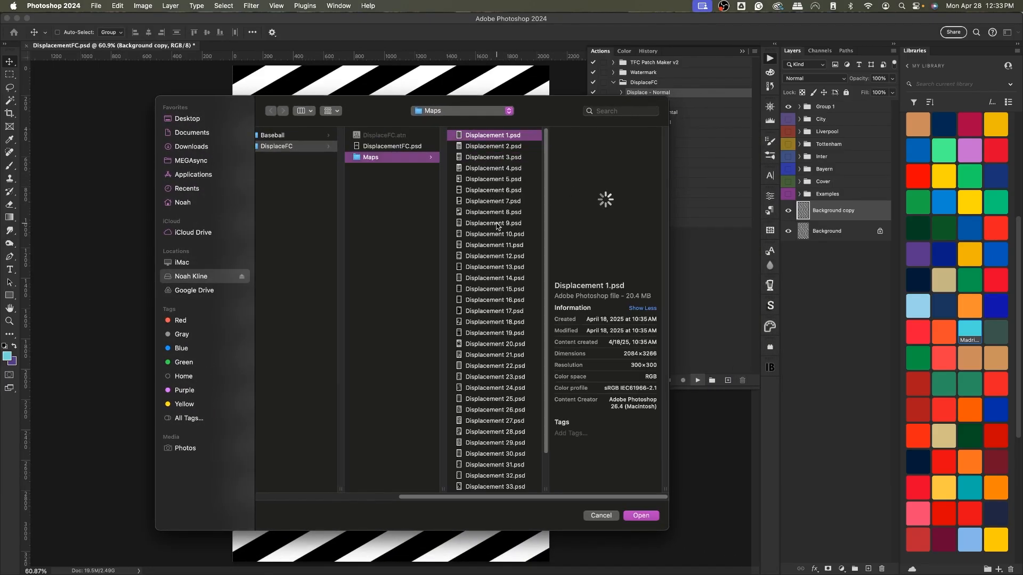
{"action": "scroll", "coordinate": [511, 234], "scroll_direction": "down", "scroll_amount": 3}
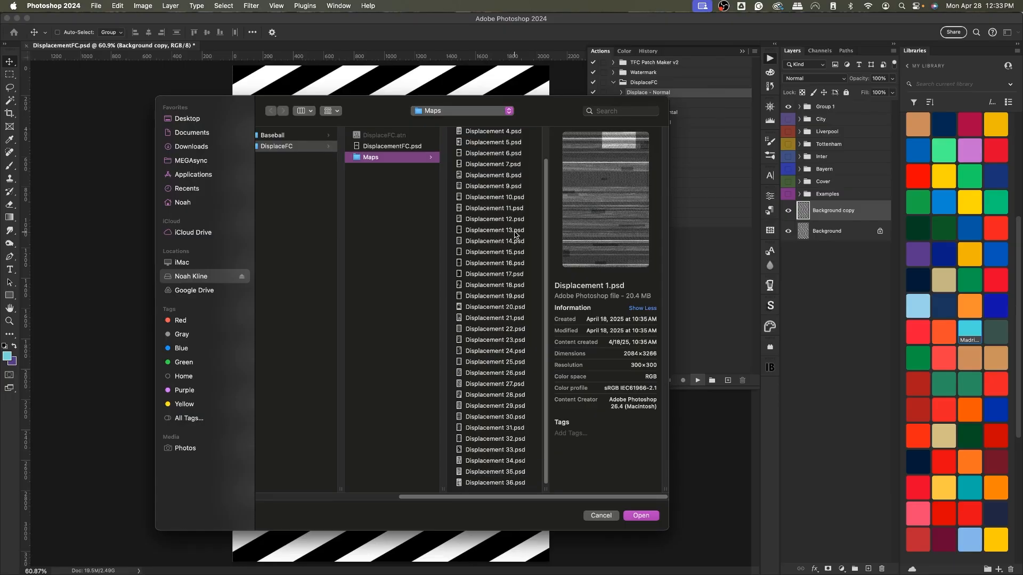
{"action": "left_click", "coordinate": [491, 187]}
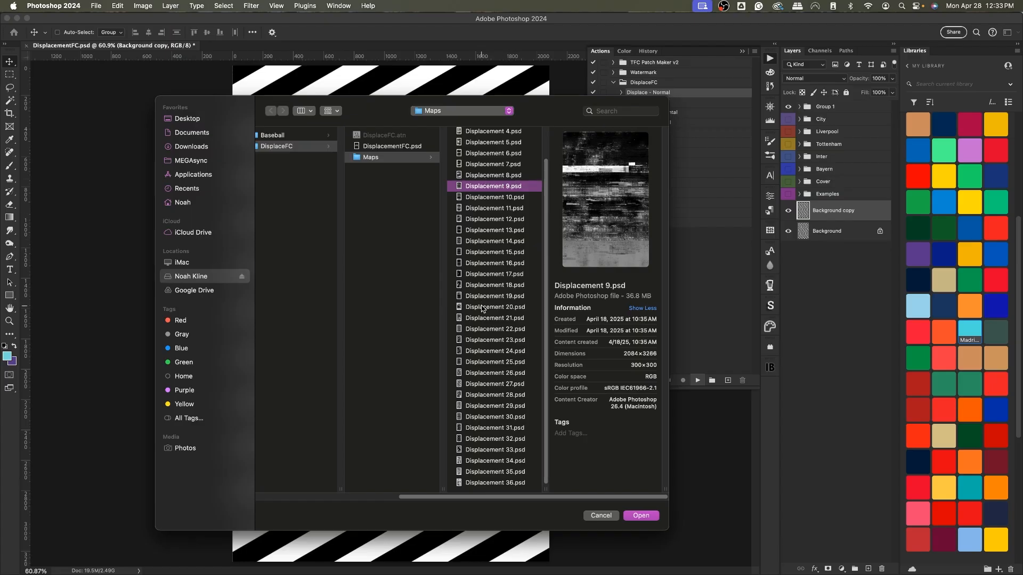
{"action": "left_click", "coordinate": [489, 341]}
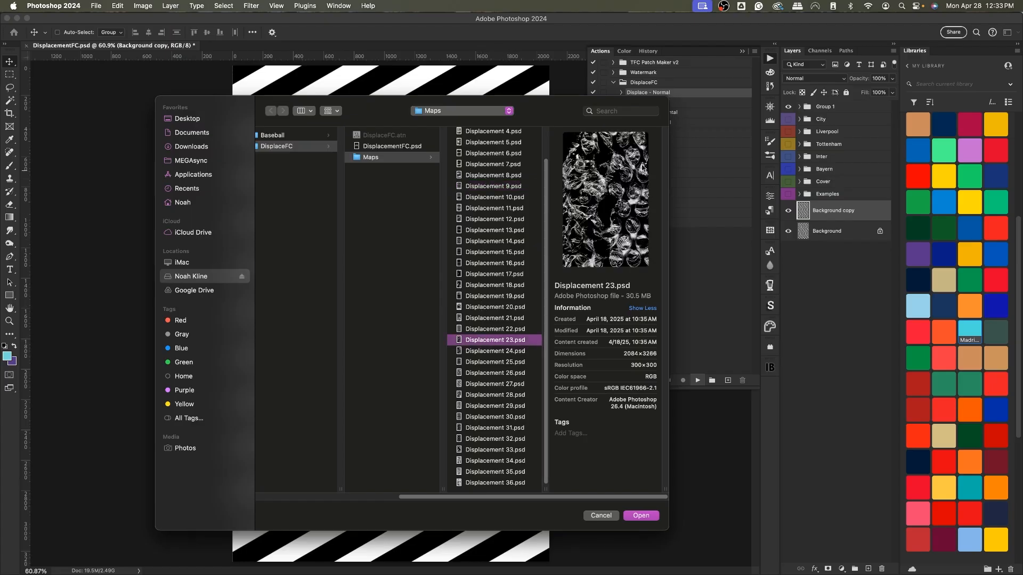
{"action": "left_click", "coordinate": [485, 382]}
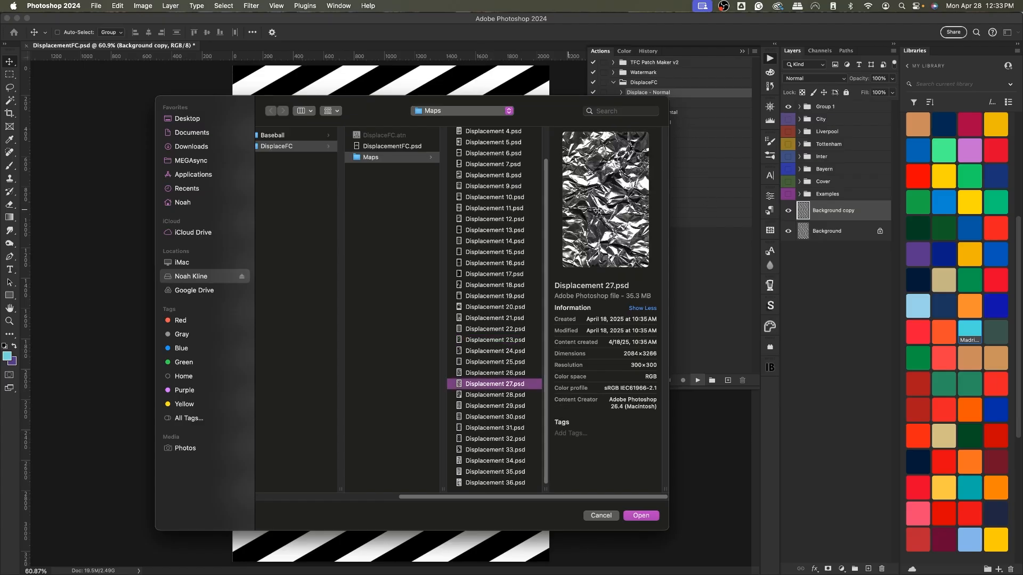
{"action": "left_click", "coordinate": [484, 416]}
{"action": "left_click", "coordinate": [483, 430]}
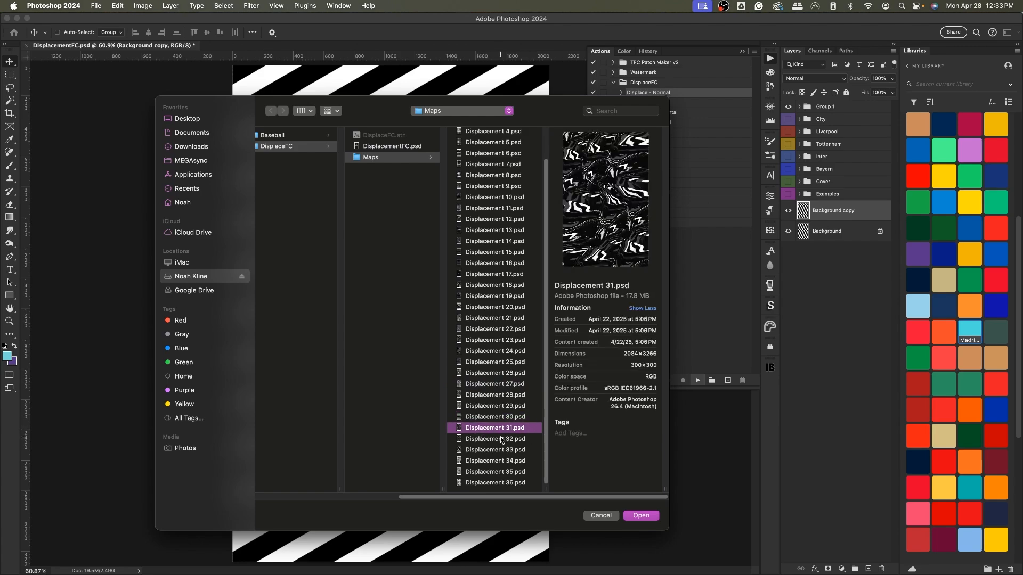
{"action": "left_click", "coordinate": [501, 439]}
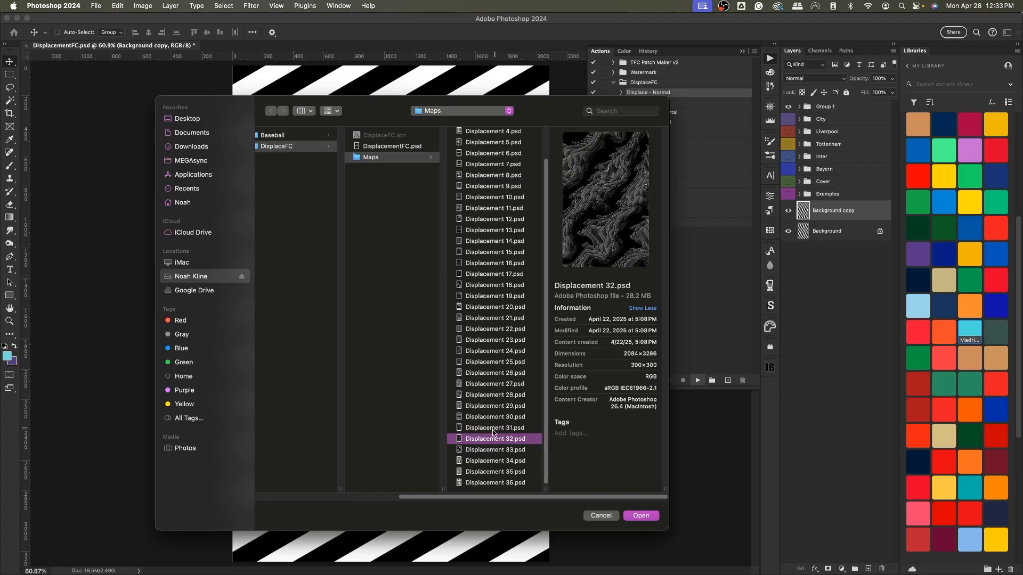
{"action": "left_click", "coordinate": [484, 450]}
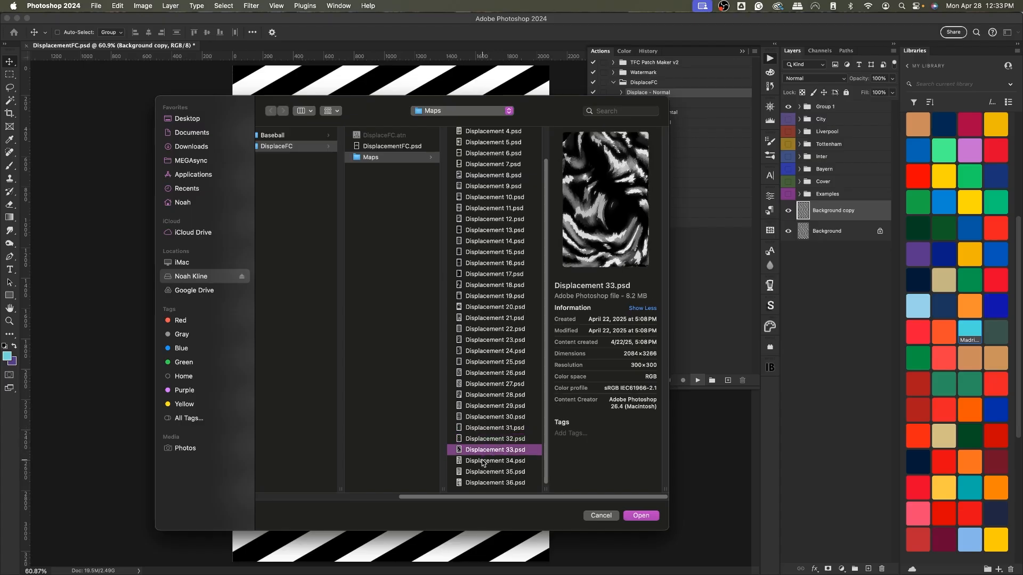
{"action": "left_click", "coordinate": [482, 461]}
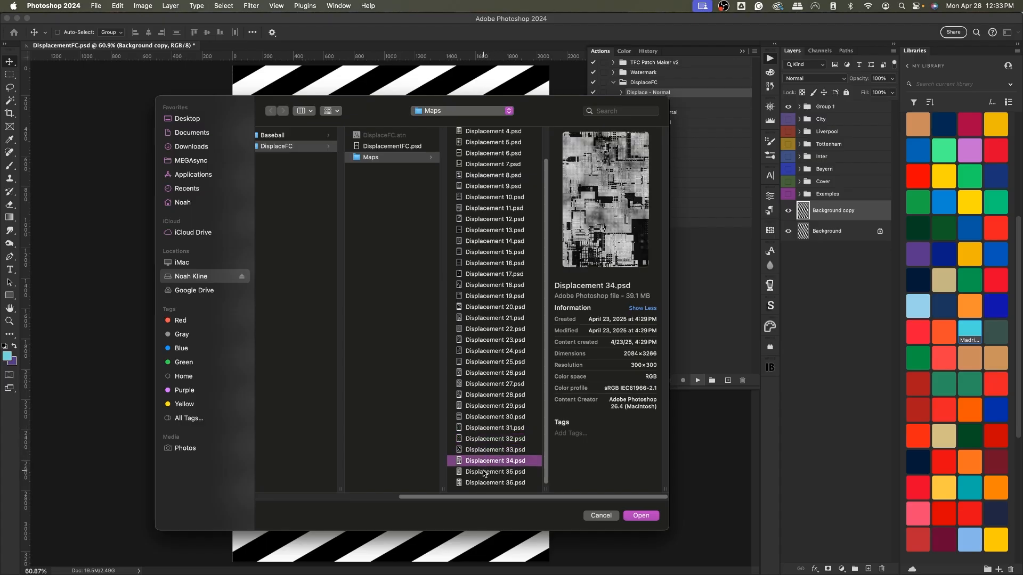
{"action": "left_click", "coordinate": [484, 472]}
{"action": "left_click", "coordinate": [485, 483]}
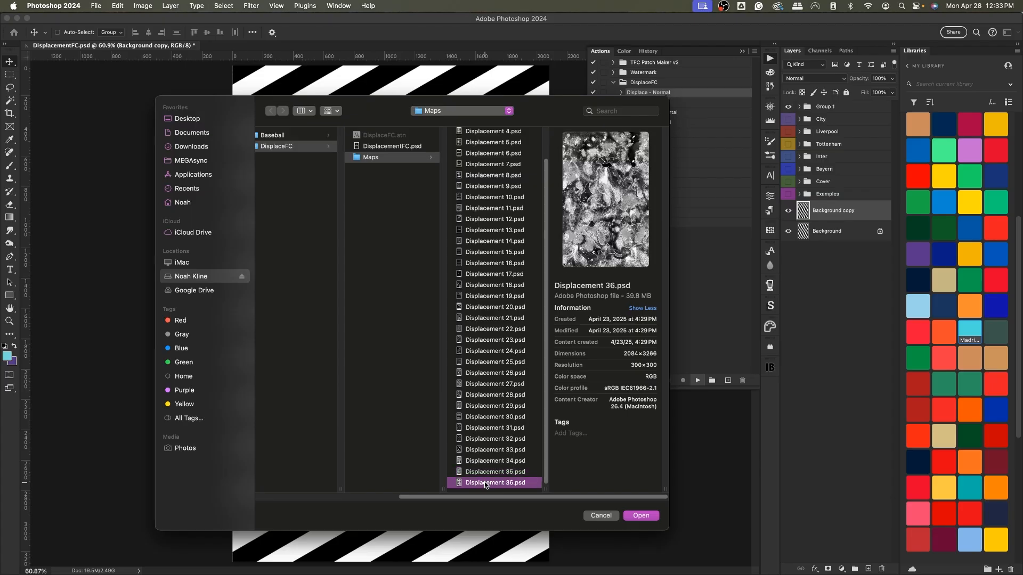
{"action": "left_click", "coordinate": [483, 473]}
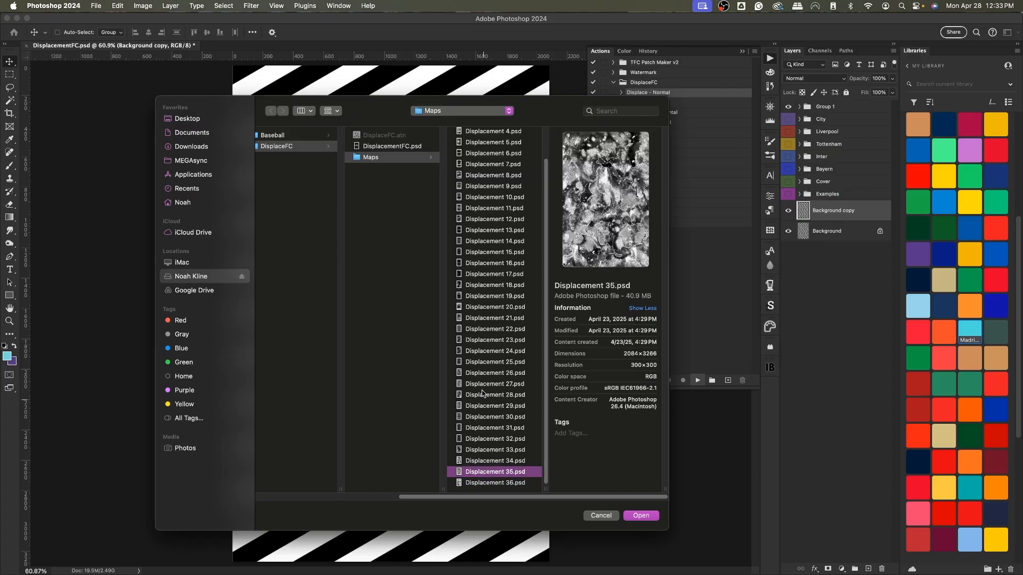
{"action": "left_click", "coordinate": [479, 320]}
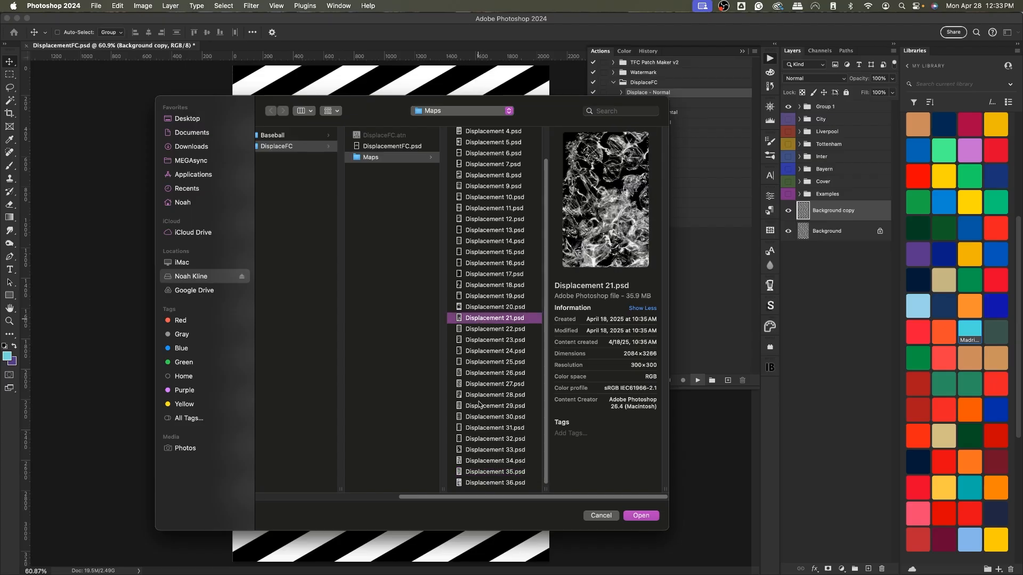
Step: Displace the striped Background copy using Displacement 31.psd as the map, and undo the last change
{"action": "left_click", "coordinate": [481, 440]}
{"action": "left_click", "coordinate": [482, 427]}
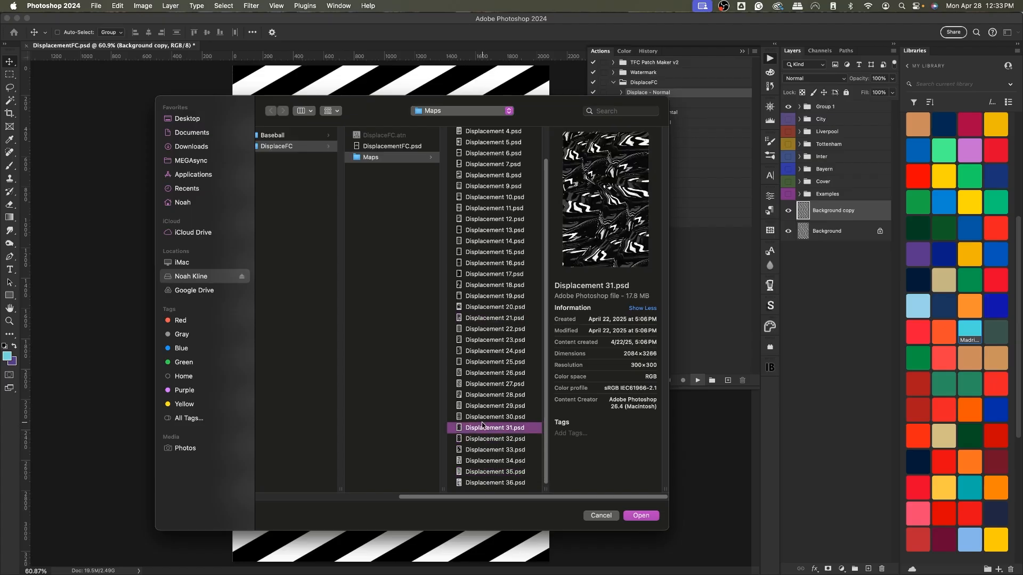
{"action": "left_click", "coordinate": [642, 516]}
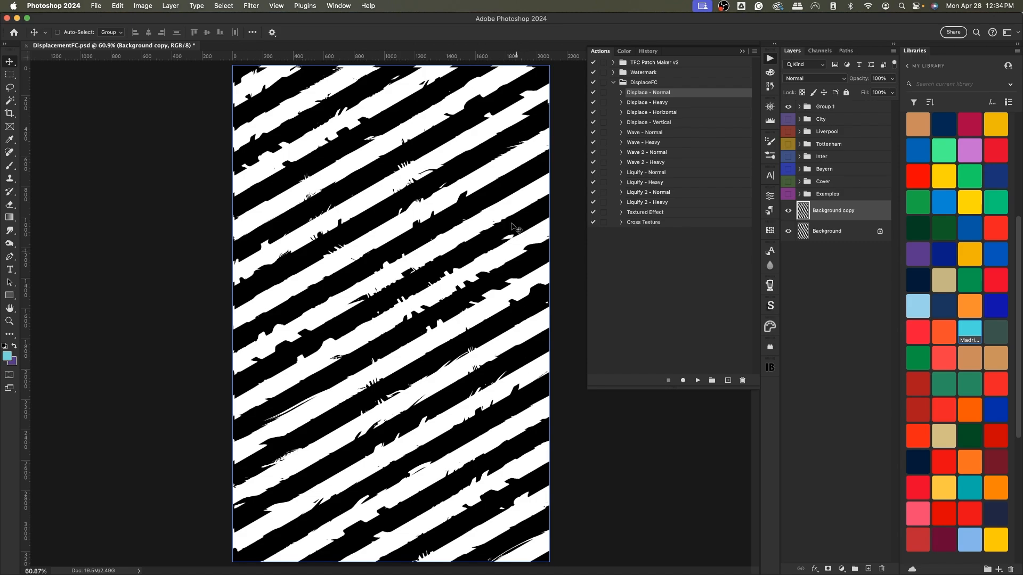
{"action": "left_click", "coordinate": [818, 105]}
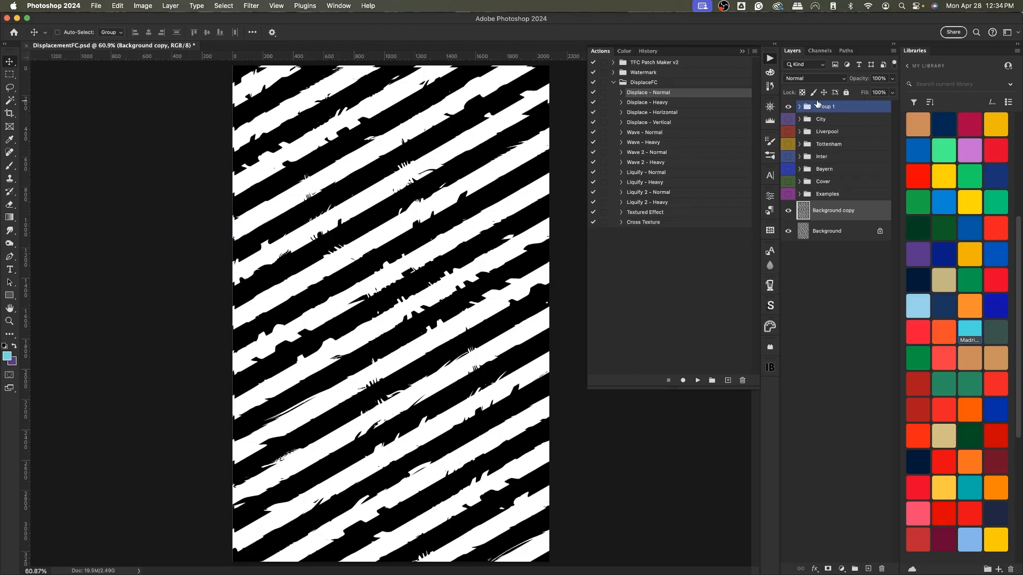
{"action": "key", "text": "super+z"}
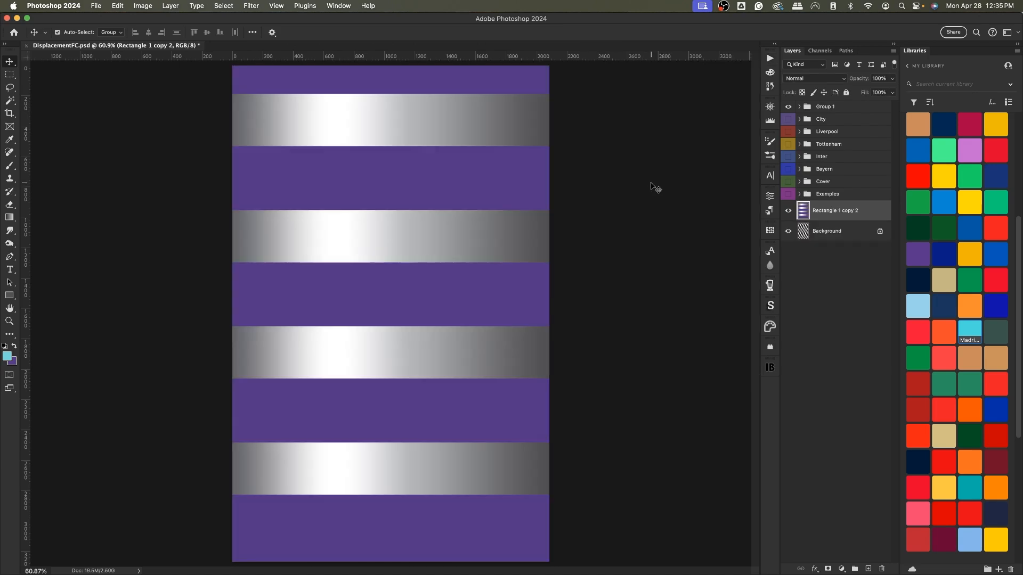
Step: Duplicate the Rectangle 1 copy 2 layer and run Displace - Horizontal with horizontal scale 10, vertical scale 0, Stretch To Fit and Wrap Around
{"action": "key", "text": "super+j"}
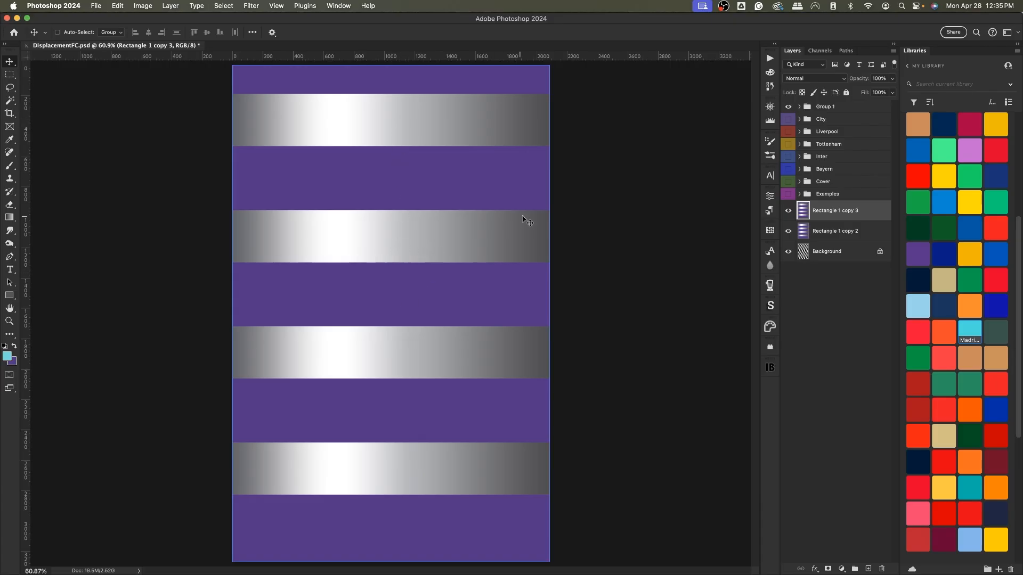
{"action": "left_click", "coordinate": [769, 59]}
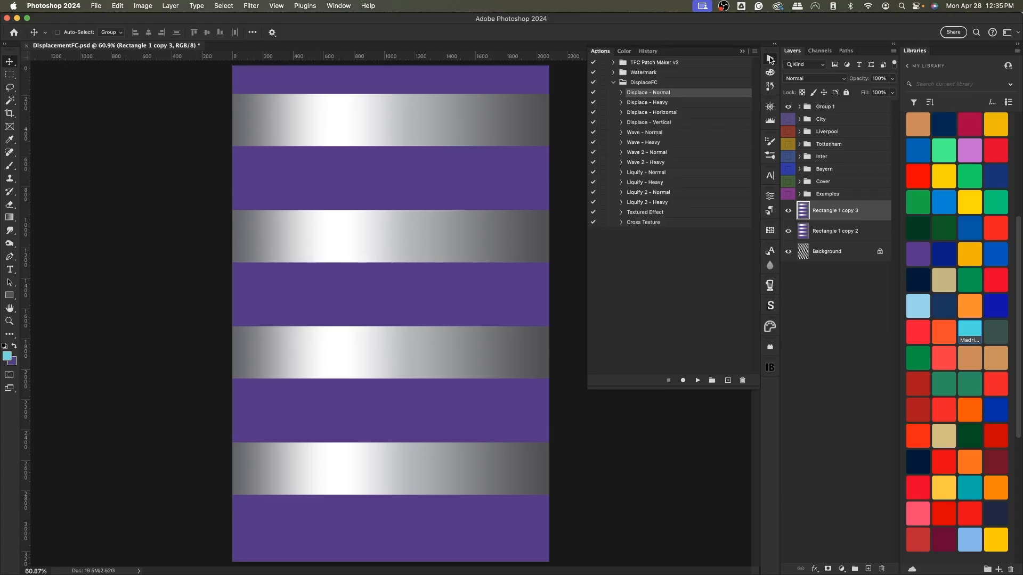
{"action": "left_click", "coordinate": [660, 112]}
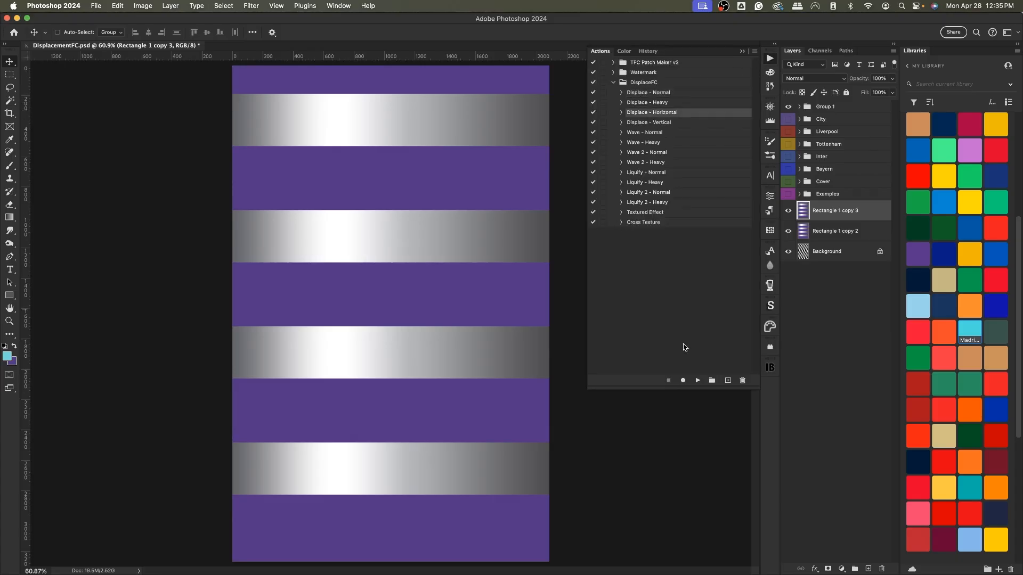
{"action": "left_click", "coordinate": [697, 381]}
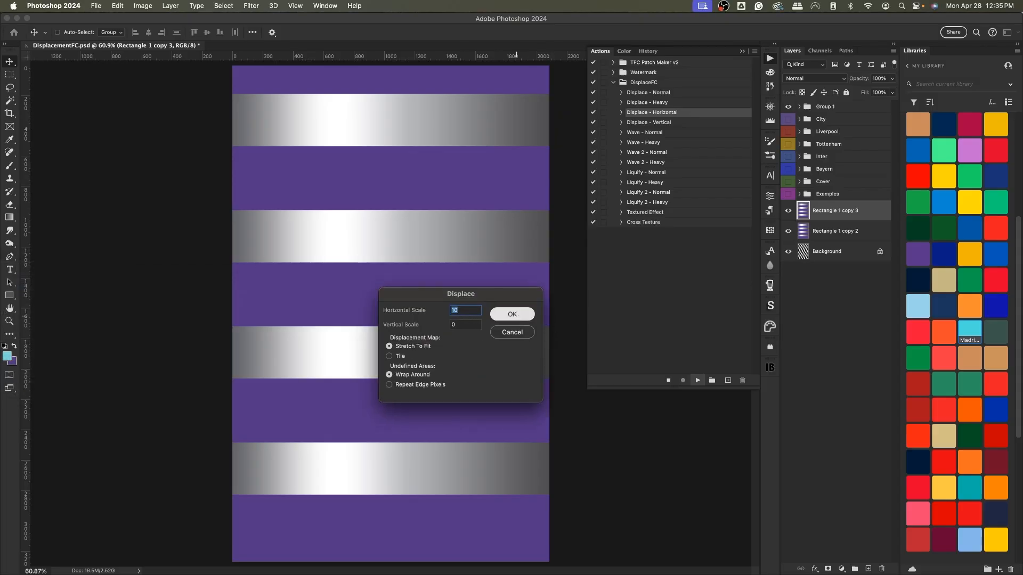
{"action": "left_click", "coordinate": [512, 314]}
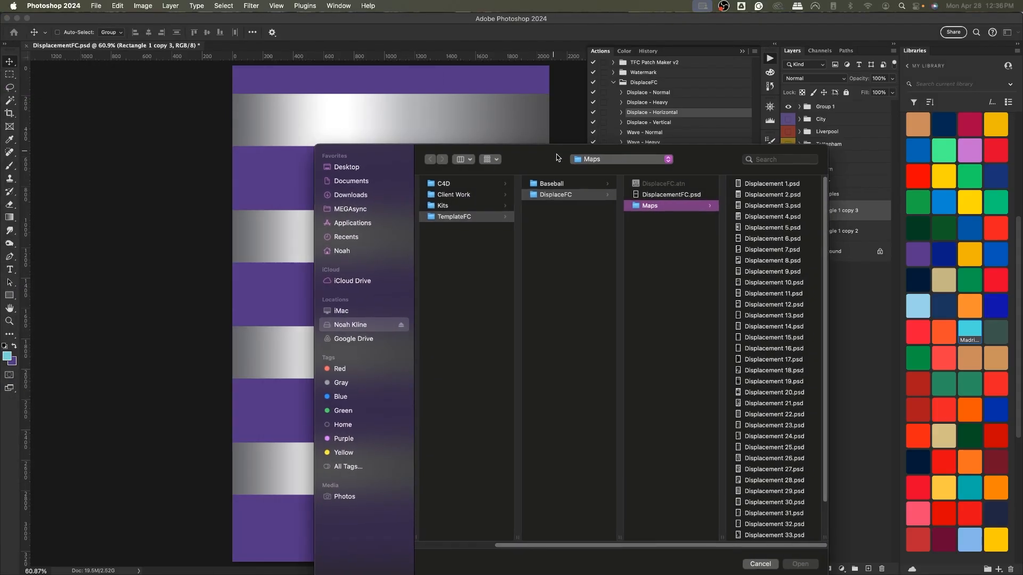
Step: Preview Displacement 6.psd and apply Displacement 7.psd as the displacement map for the purple and silver stripes
{"action": "left_click", "coordinate": [673, 239]}
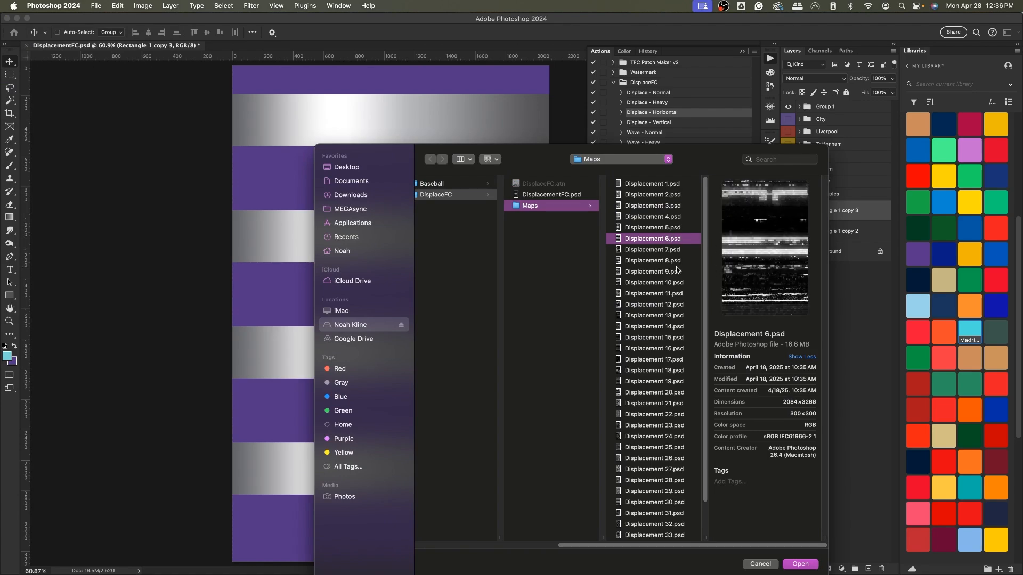
{"action": "left_click", "coordinate": [634, 251]}
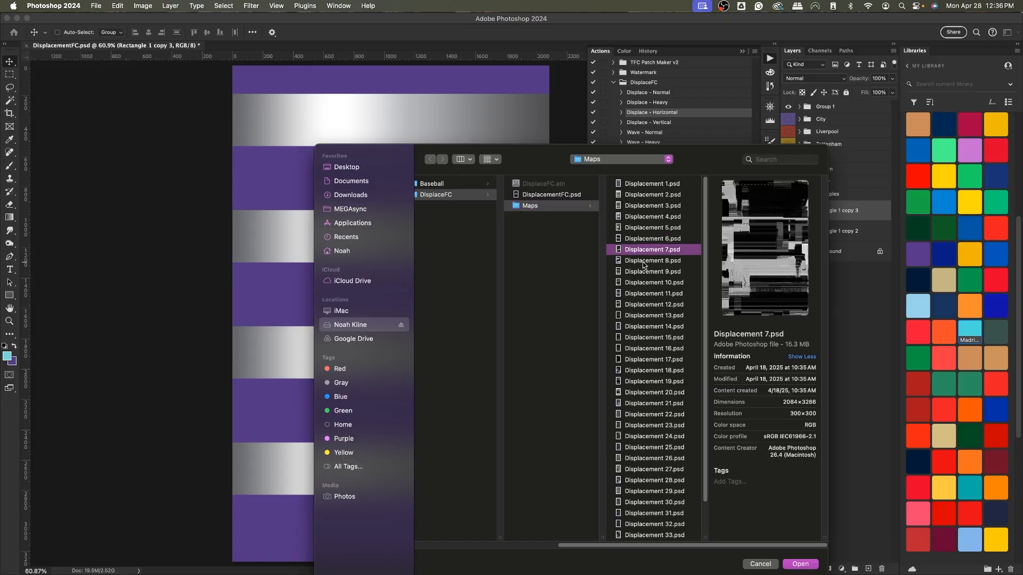
{"action": "left_click", "coordinate": [800, 564]}
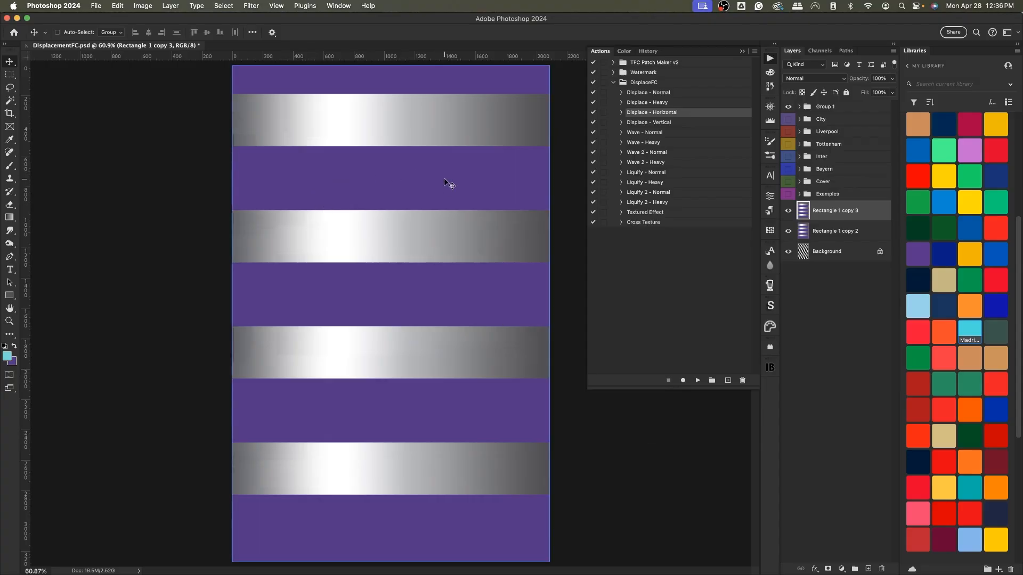
Step: Examine the displaced gradient bands up close at 200% across the design, and return to the full view
{"action": "key", "text": "super+plus"}
{"action": "key", "text": "super+plus"}
{"action": "key", "text": "super+plus"}
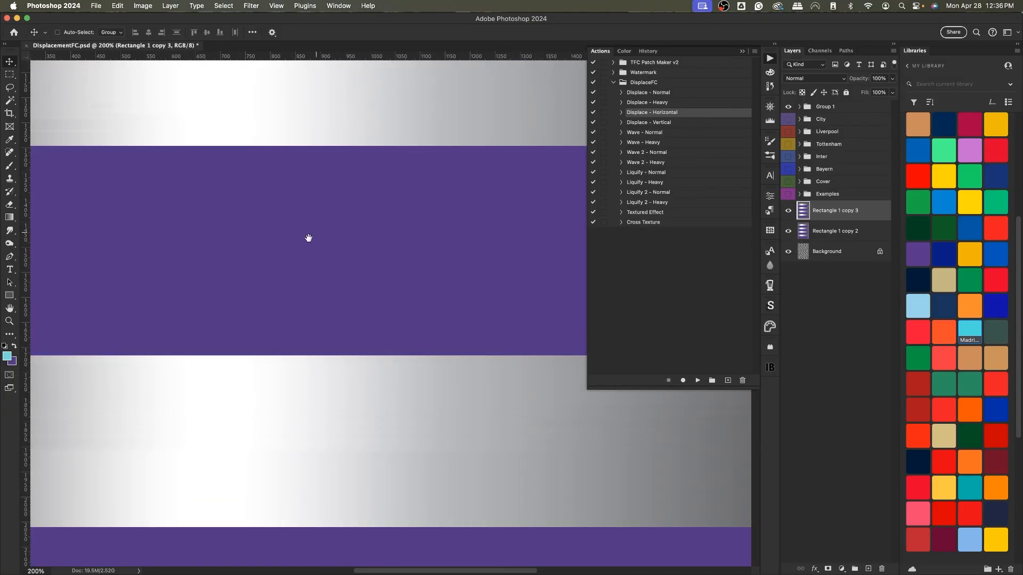
{"action": "scroll", "coordinate": [308, 238], "scroll_direction": "down", "scroll_amount": 2}
{"action": "scroll", "coordinate": [409, 212], "scroll_direction": "left", "scroll_amount": 5}
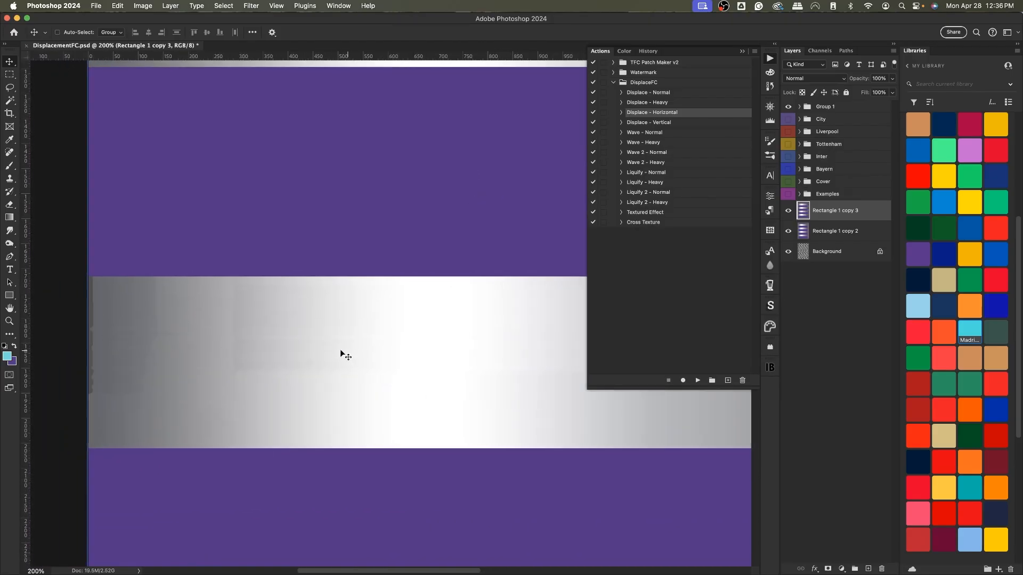
{"action": "scroll", "coordinate": [454, 386], "scroll_direction": "right", "scroll_amount": 10}
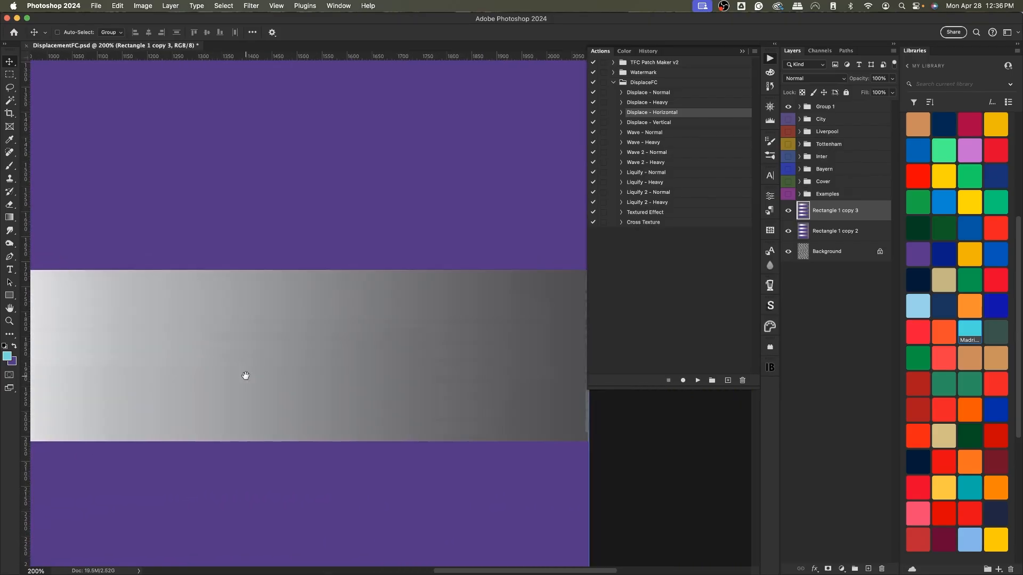
{"action": "scroll", "coordinate": [245, 376], "scroll_direction": "right", "scroll_amount": 2}
{"action": "key", "text": "super+0"}
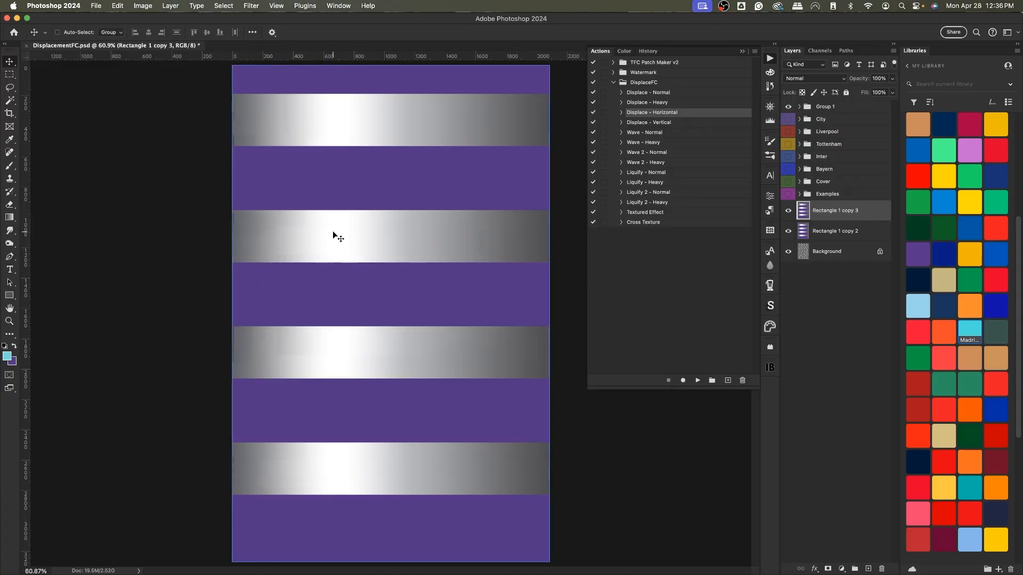
{"action": "key", "text": "super+plus"}
{"action": "key", "text": "super+plus"}
{"action": "key", "text": "super+plus"}
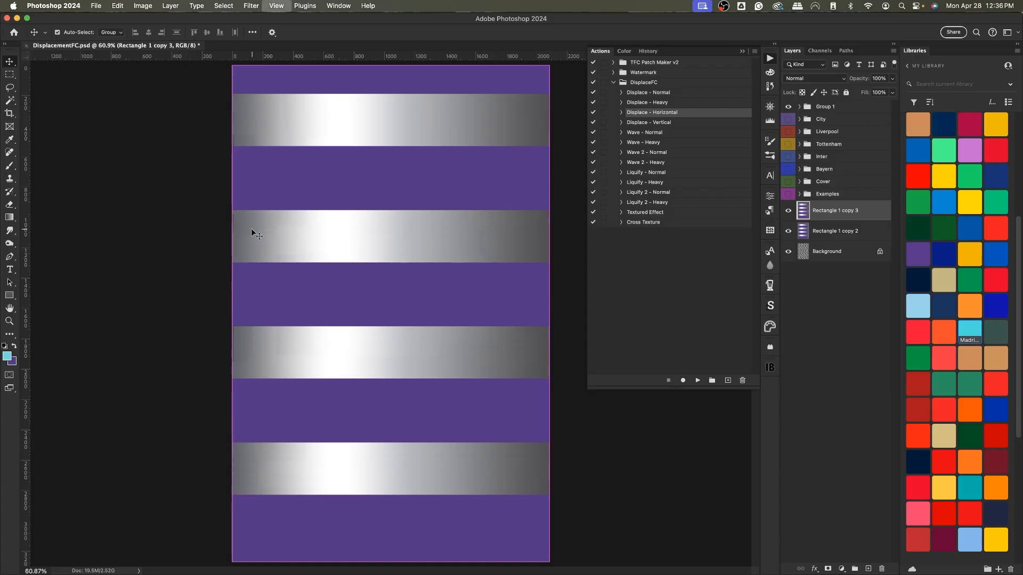
{"action": "left_click_drag", "start_coordinate": [251, 228], "coordinate": [574, 306]}
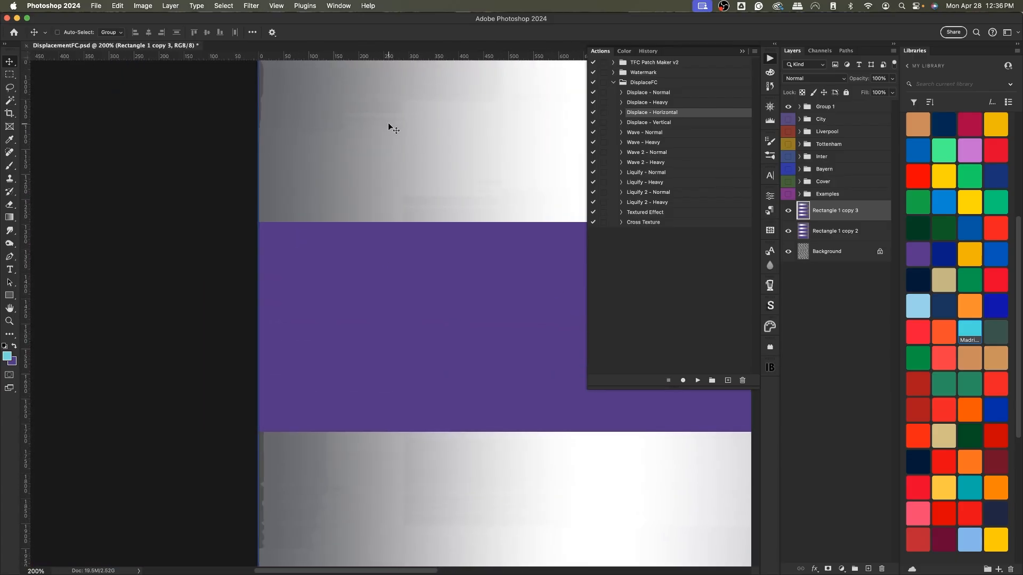
{"action": "left_click_drag", "start_coordinate": [372, 309], "coordinate": [255, 295]}
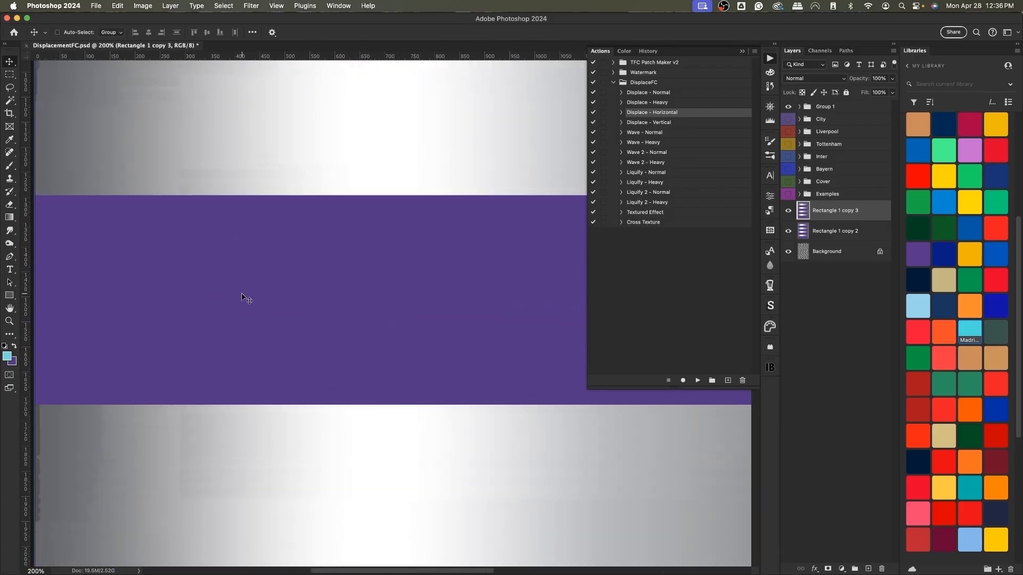
{"action": "key", "text": "super+0"}
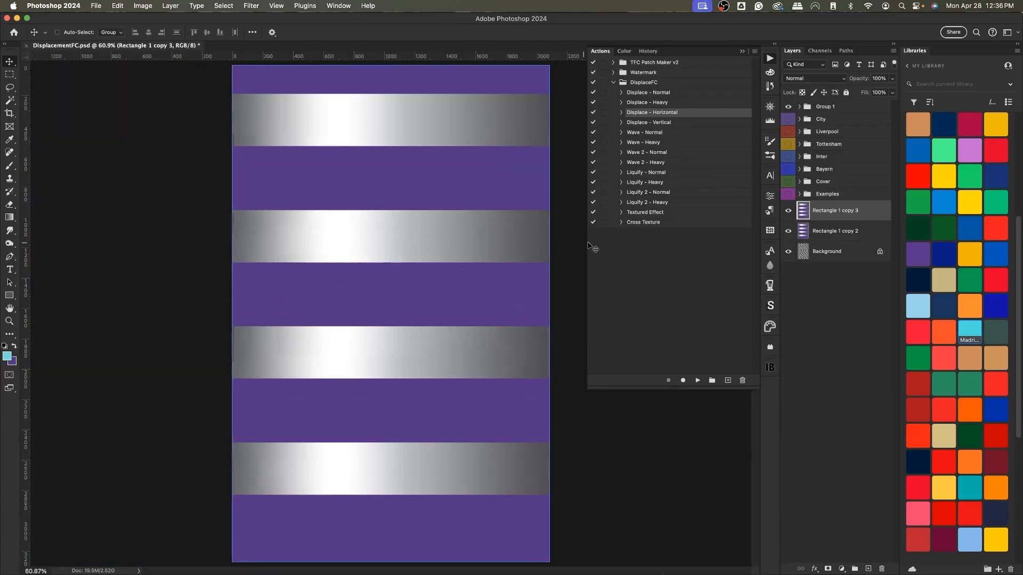
Step: Reapply the last Displace filter to the Rectangle 1 copy 3 layer
{"action": "left_click", "coordinate": [257, 7]}
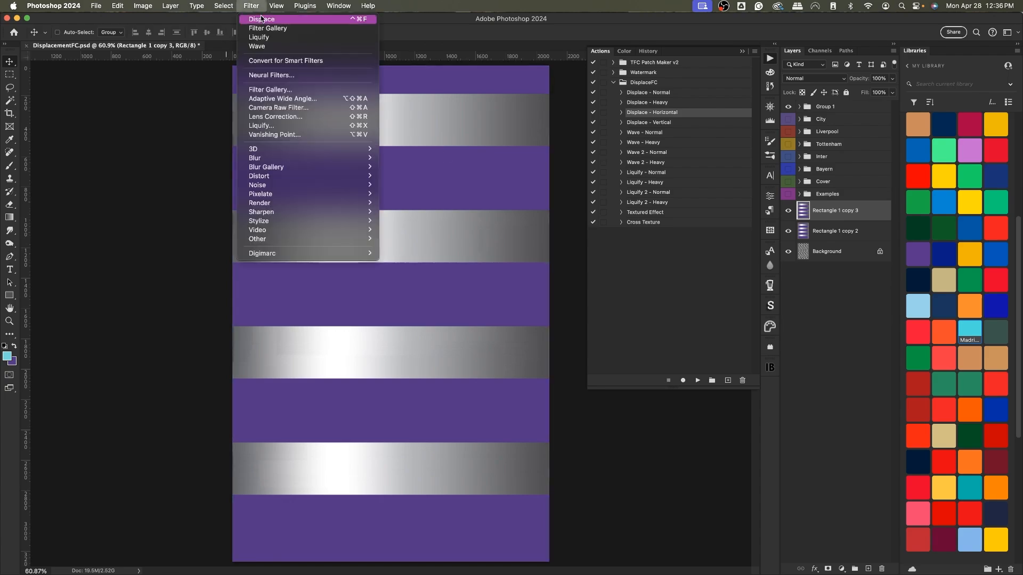
{"action": "left_click", "coordinate": [257, 20]}
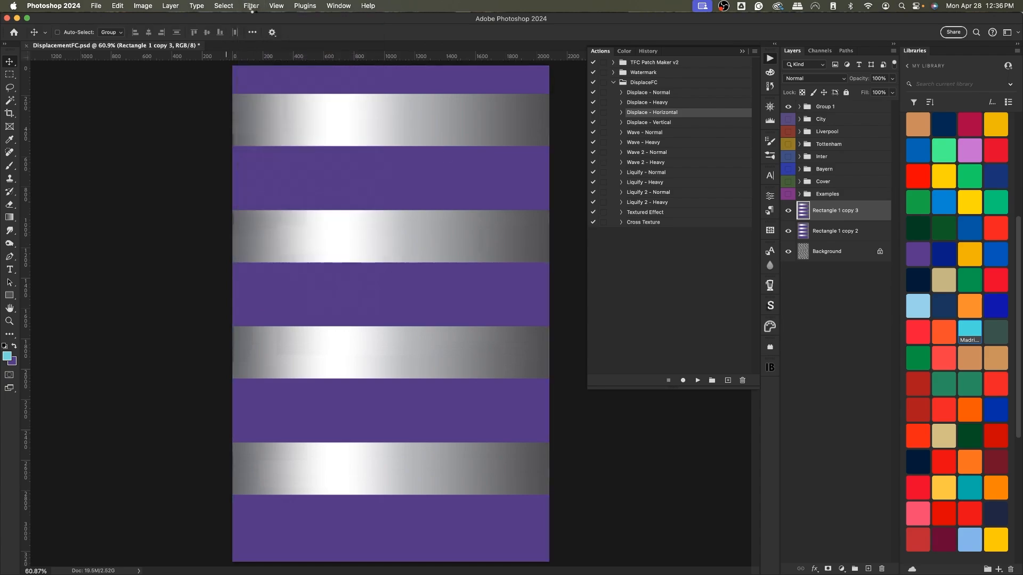
Step: Reapply the last Displace filter five more times to intensify the distortion in the Rectangle 1 copy 3 layer's silver bands
{"action": "left_click", "coordinate": [257, 8]}
{"action": "left_click", "coordinate": [259, 20]}
{"action": "left_click", "coordinate": [254, 7]}
{"action": "left_click", "coordinate": [260, 20]}
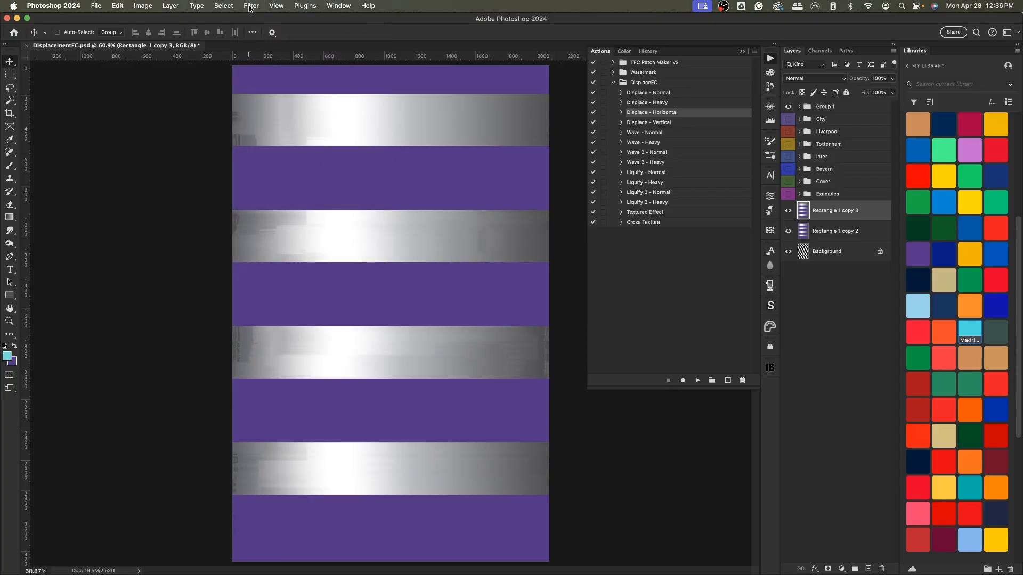
{"action": "left_click", "coordinate": [253, 7]}
{"action": "left_click", "coordinate": [260, 19]}
{"action": "left_click", "coordinate": [254, 7]}
{"action": "left_click", "coordinate": [260, 19]}
{"action": "left_click", "coordinate": [252, 7]}
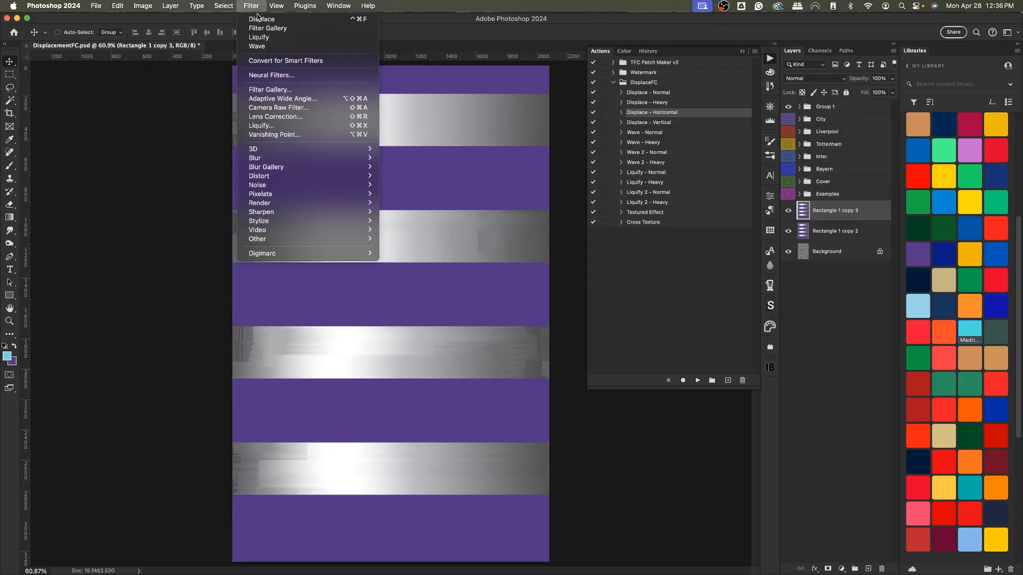
{"action": "left_click", "coordinate": [259, 19]}
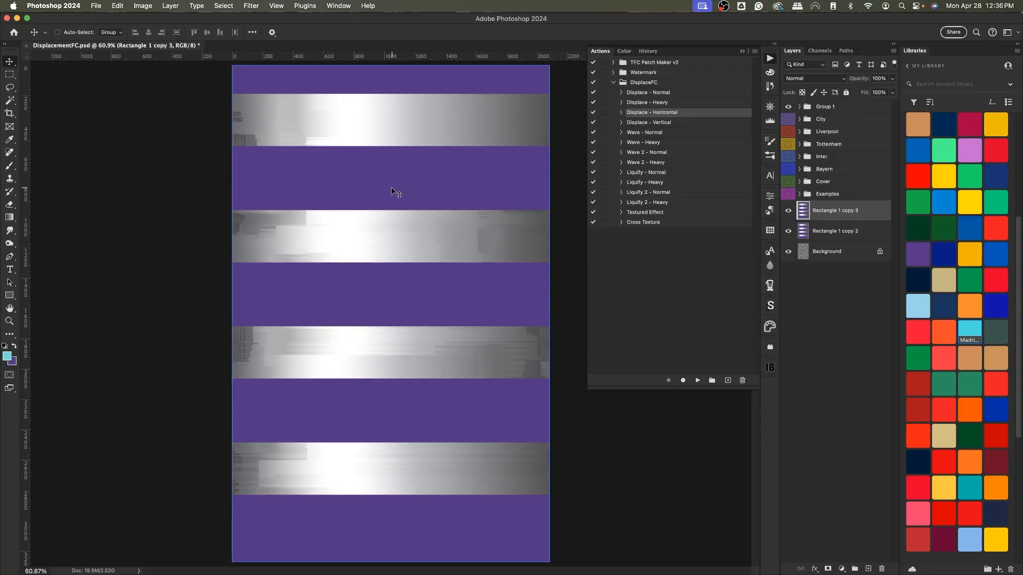
Step: Collapse the actions list and delete the Rectangle 1 copy 3 and Rectangle 1 copy 2 layers
{"action": "left_click", "coordinate": [744, 51]}
{"action": "left_click", "coordinate": [854, 231], "text": "shift"}
{"action": "key", "text": "Delete"}
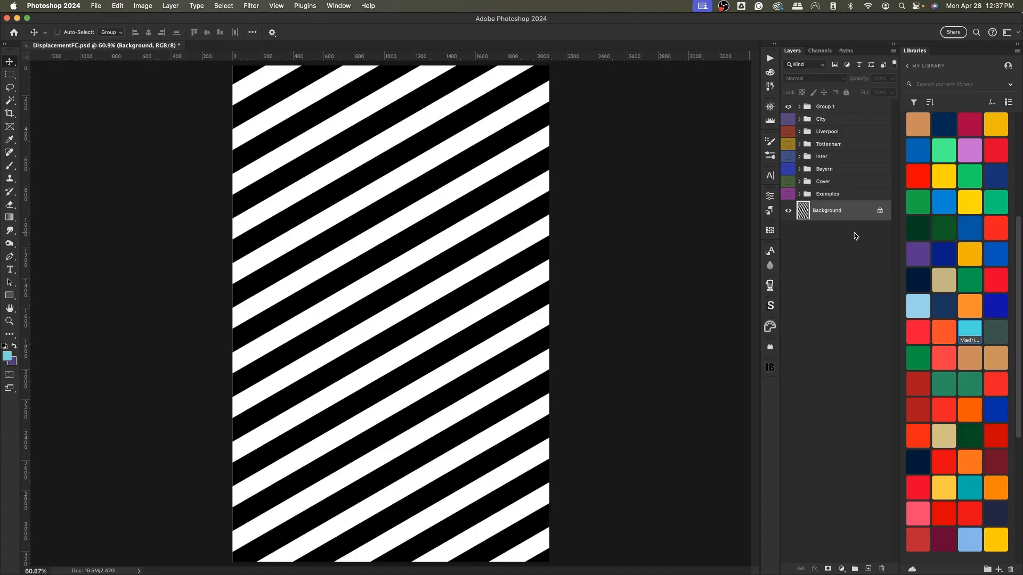
Step: Create a new layer above Background and fill it with solid black
{"action": "left_click", "coordinate": [869, 567]}
{"action": "key", "text": "super+BackSpace"}
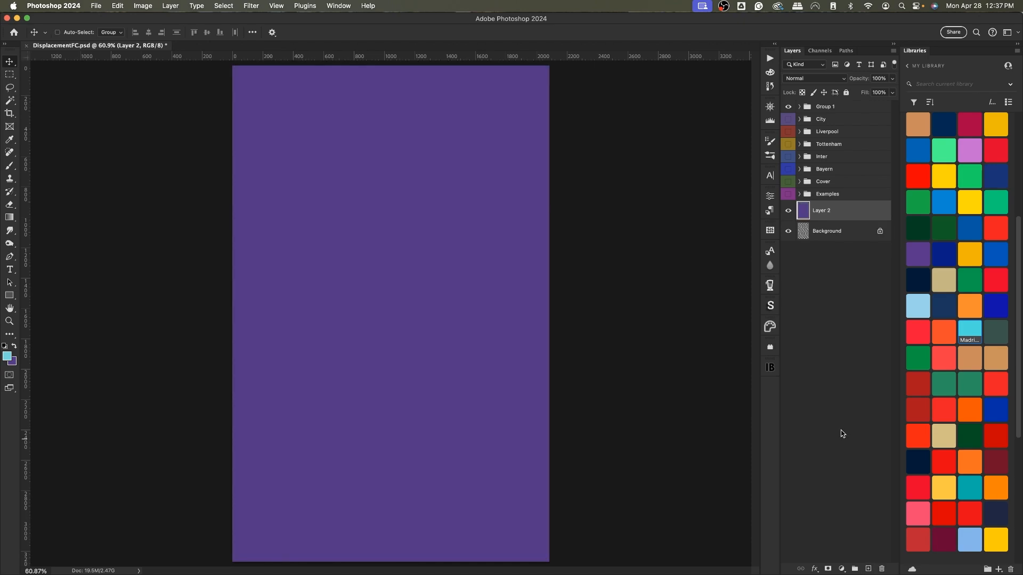
{"action": "key", "text": "super+i"}
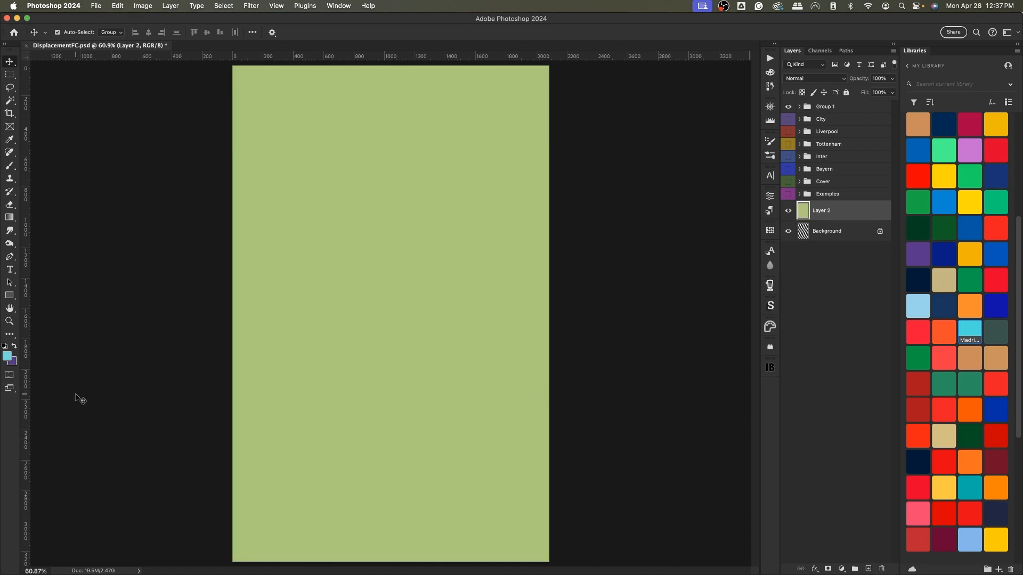
{"action": "key", "text": "i"}
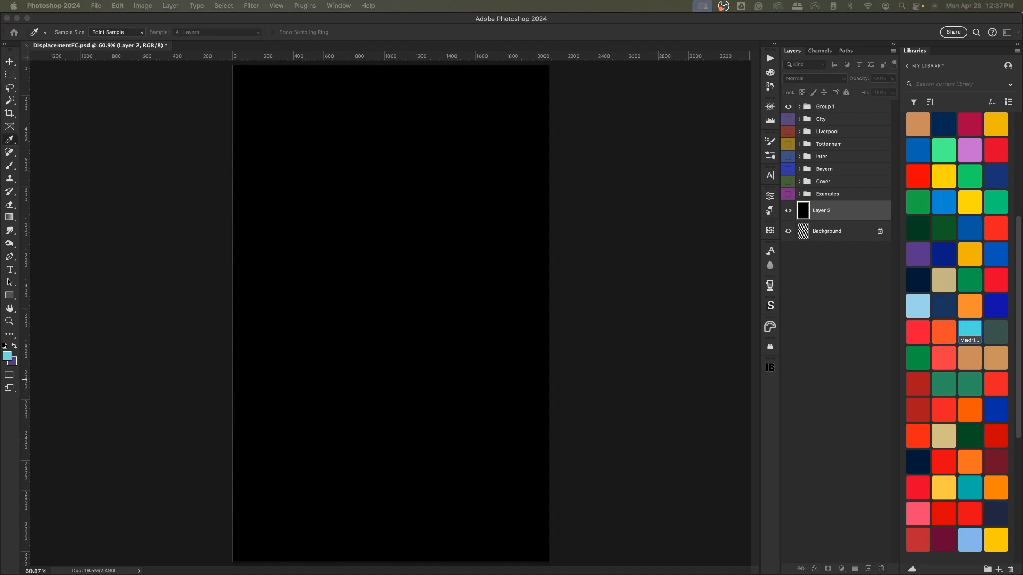
{"action": "key", "text": "v"}
Step: Switch to Finder and show the Individual Patterns folder
{"action": "key", "text": "super+Tab"}
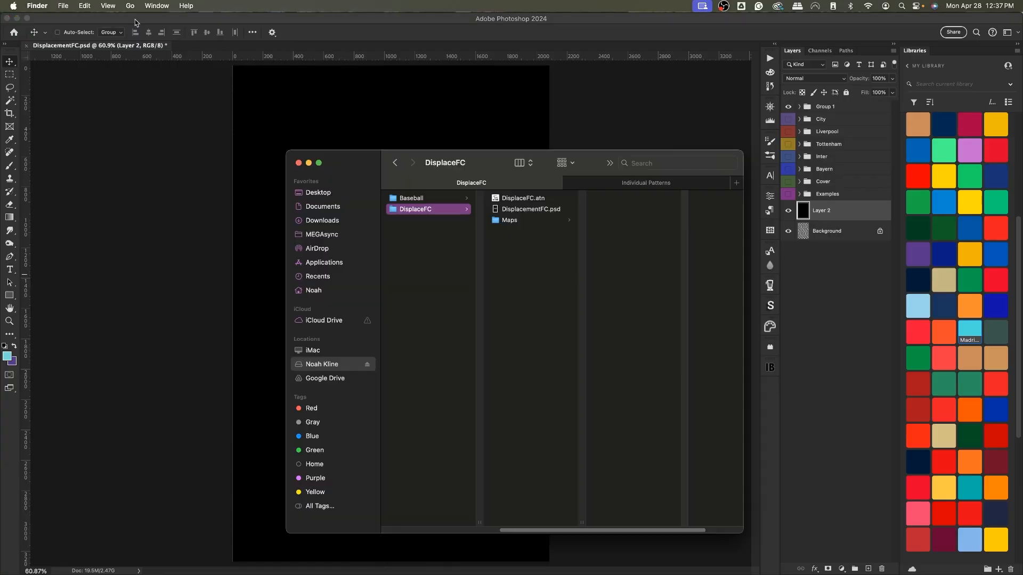
{"action": "left_click", "coordinate": [643, 184]}
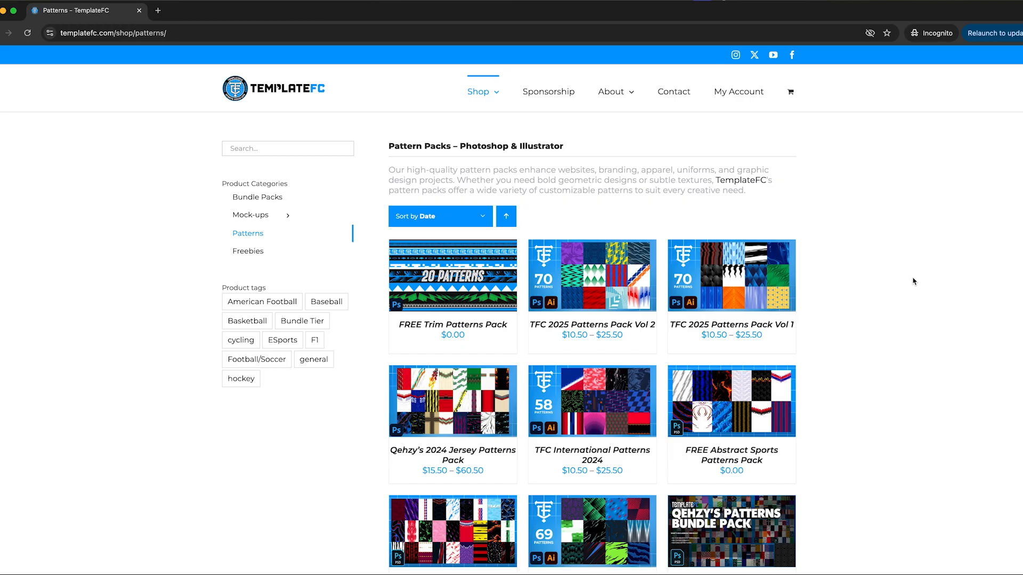
Step: Look through the Photoshop and Illustrator pattern packs on the TemplateFC Patterns shop page
{"action": "scroll", "coordinate": [913, 281], "scroll_direction": "down", "scroll_amount": 2}
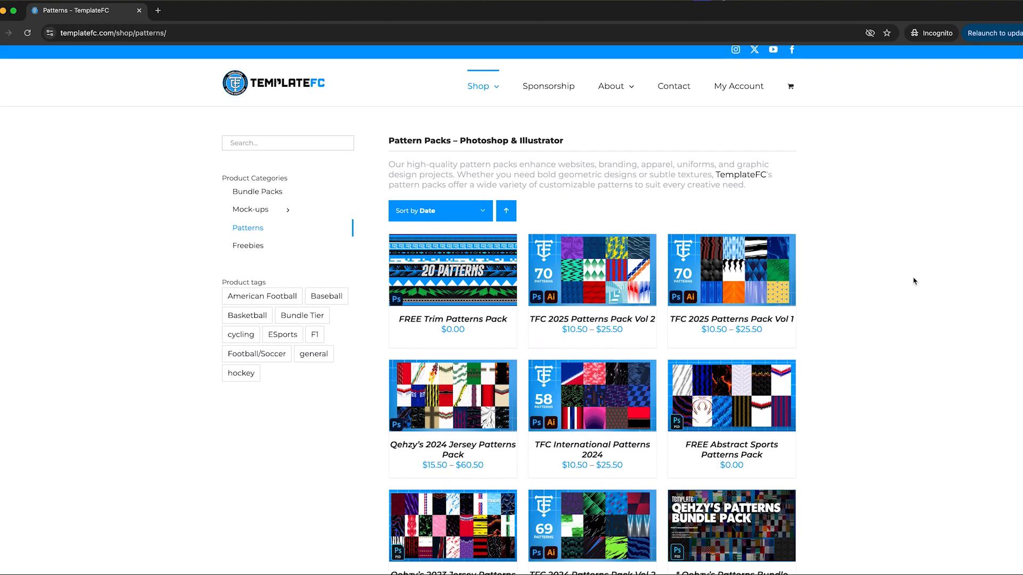
{"action": "scroll", "coordinate": [915, 281], "scroll_direction": "down", "scroll_amount": 4}
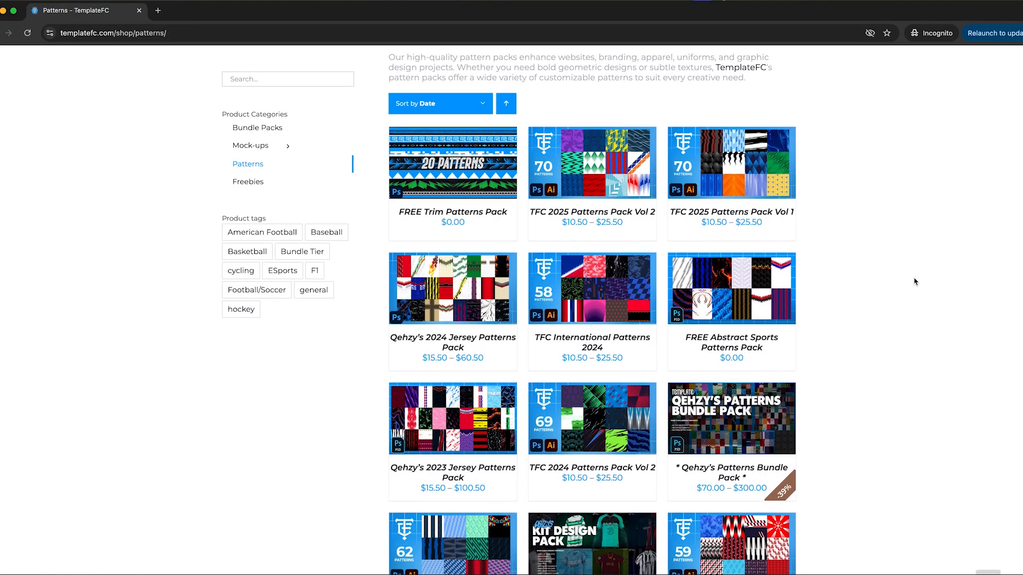
{"action": "scroll", "coordinate": [914, 281], "scroll_direction": "down", "scroll_amount": 5}
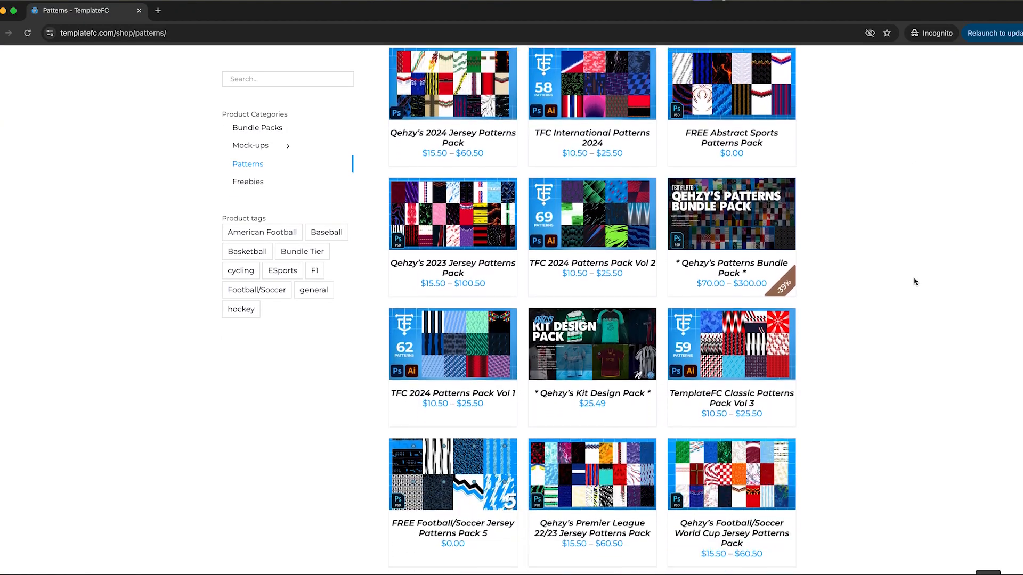
{"action": "scroll", "coordinate": [915, 281], "scroll_direction": "down", "scroll_amount": 1}
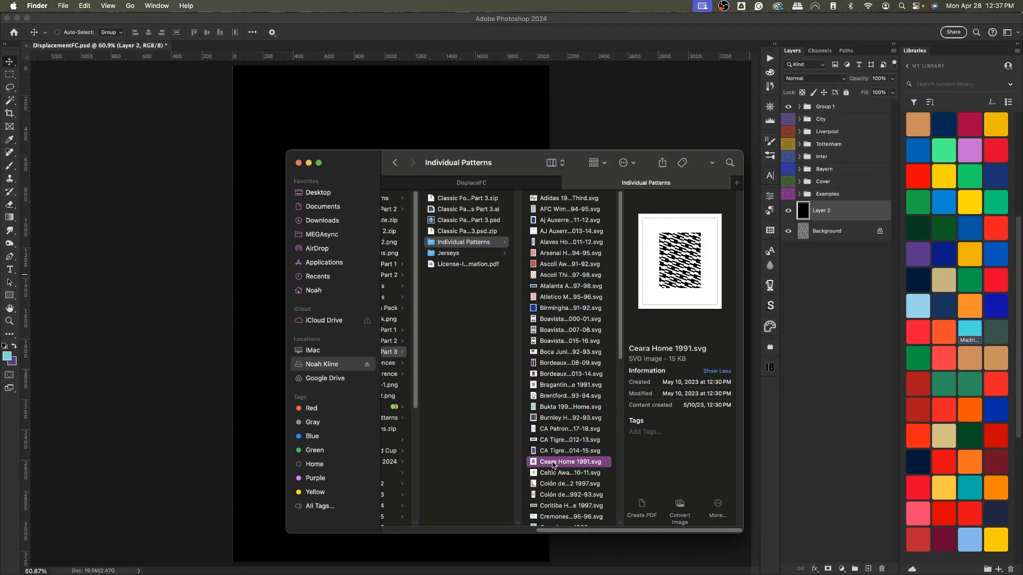
Step: Preview Ceara Home 1991.svg and place it in DisplacementFC.psd, enlarged so the pattern extends past the canvas edges
{"action": "key", "text": "space"}
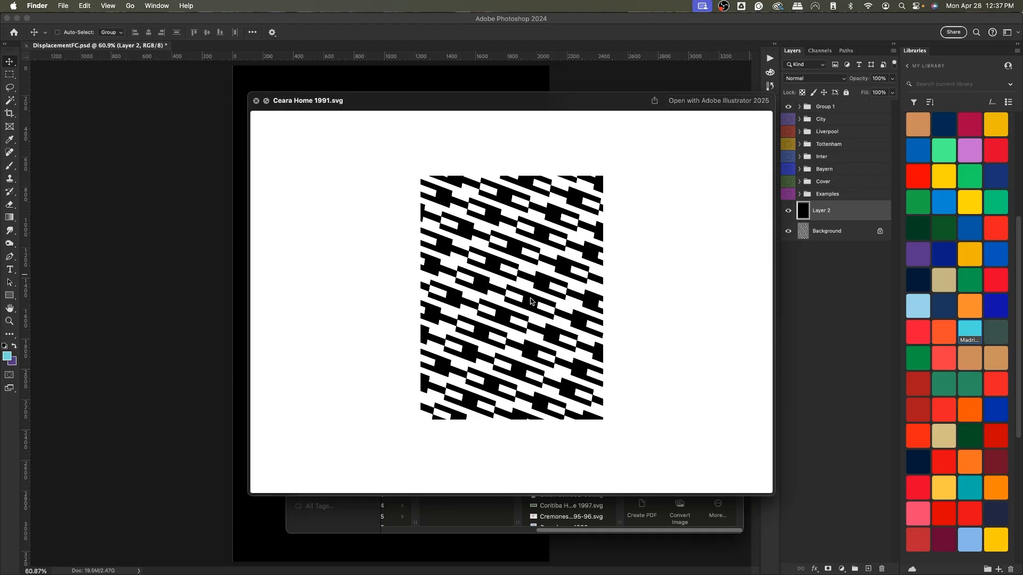
{"action": "key", "text": "space"}
{"action": "left_click_drag", "start_coordinate": [568, 462], "coordinate": [240, 456]}
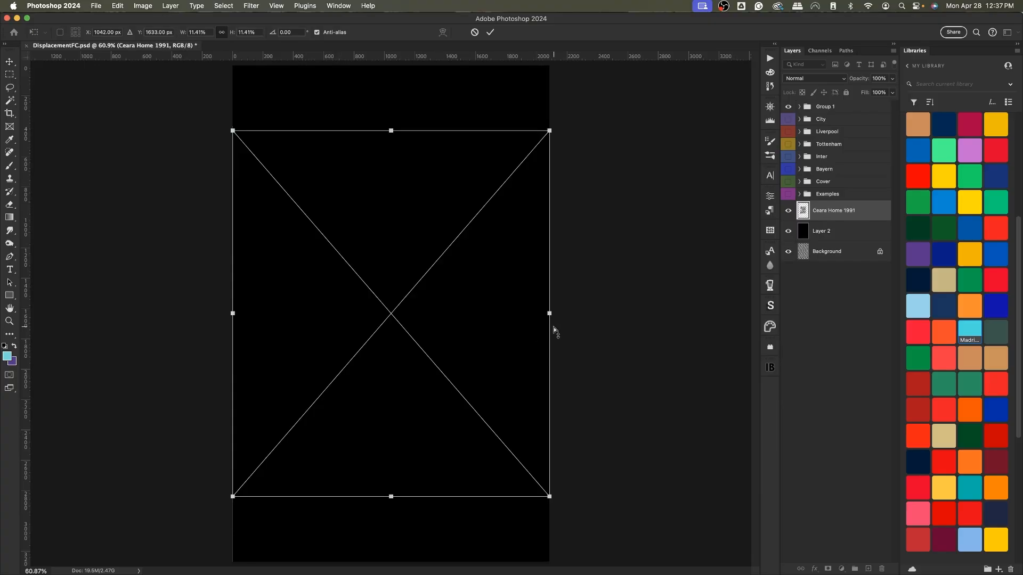
{"action": "key", "text": "super+minus"}
{"action": "key", "text": "super+minus"}
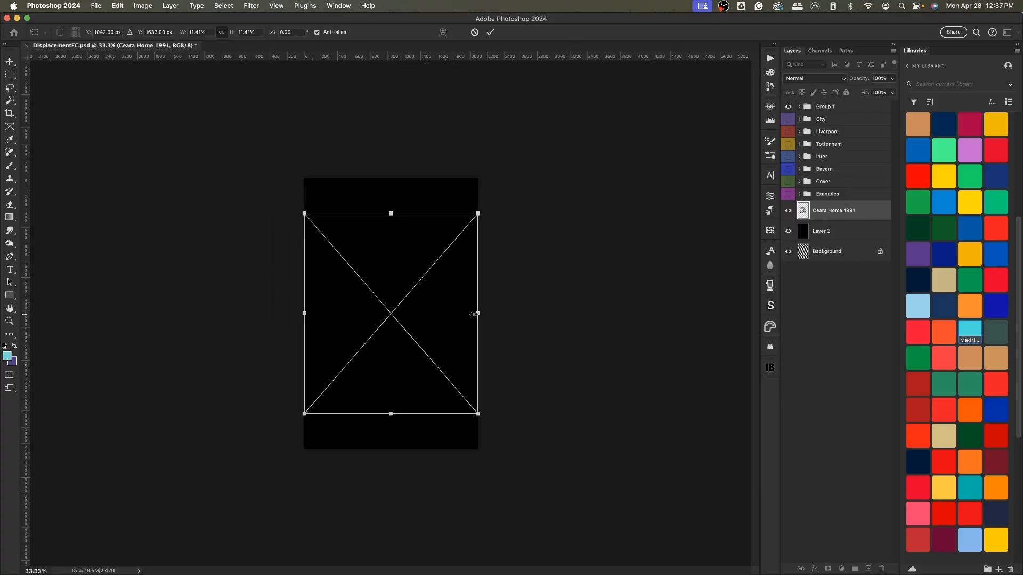
{"action": "left_click_drag", "start_coordinate": [478, 315], "coordinate": [603, 309]}
{"action": "key", "text": "Return"}
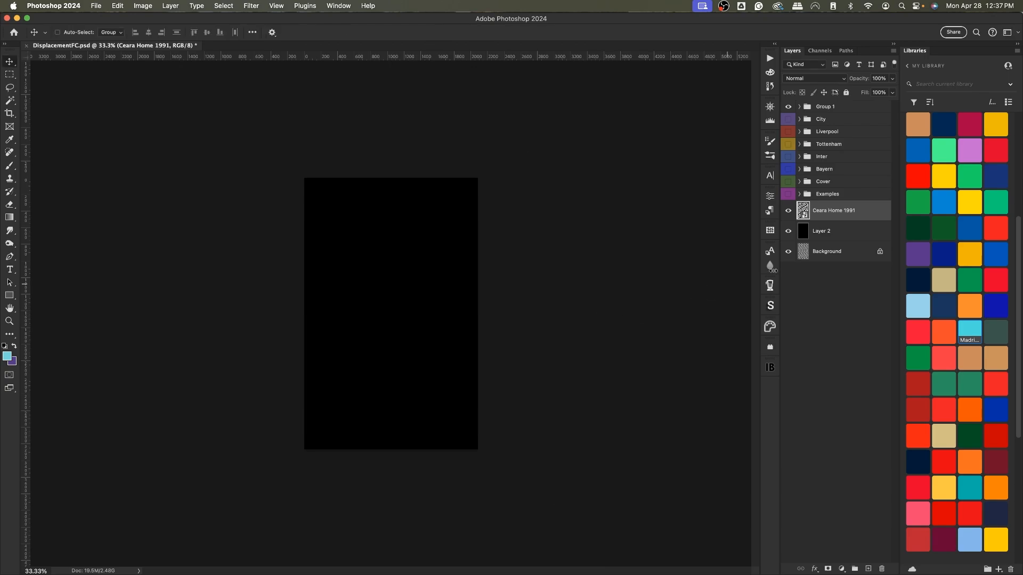
Step: Rasterize and invert the Ceara Home 1991 pattern, and scale it to 87.30% to match the canvas height
{"action": "right_click", "coordinate": [835, 213]}
{"action": "left_click", "coordinate": [869, 523]}
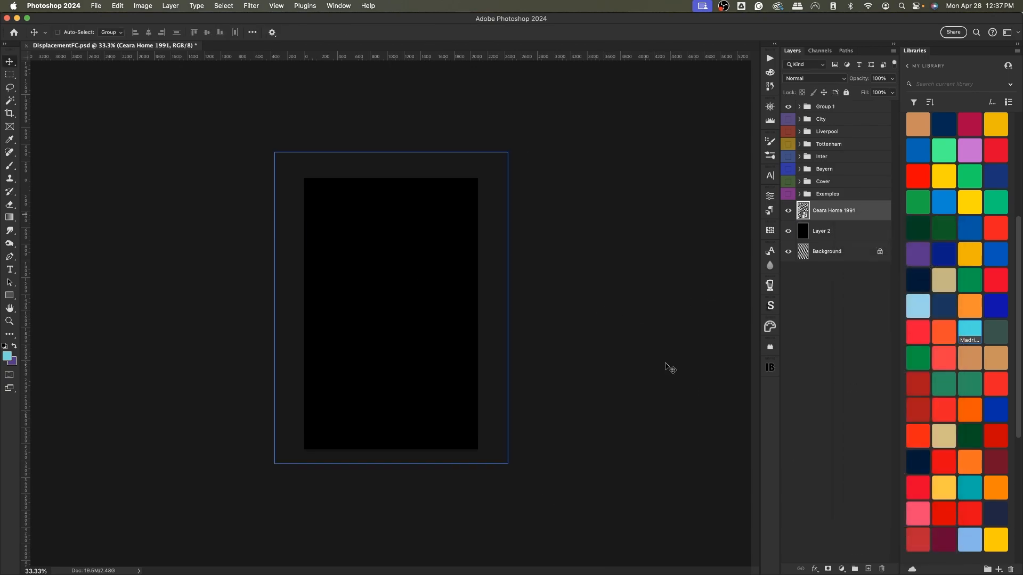
{"action": "key", "text": "ctrl+t"}
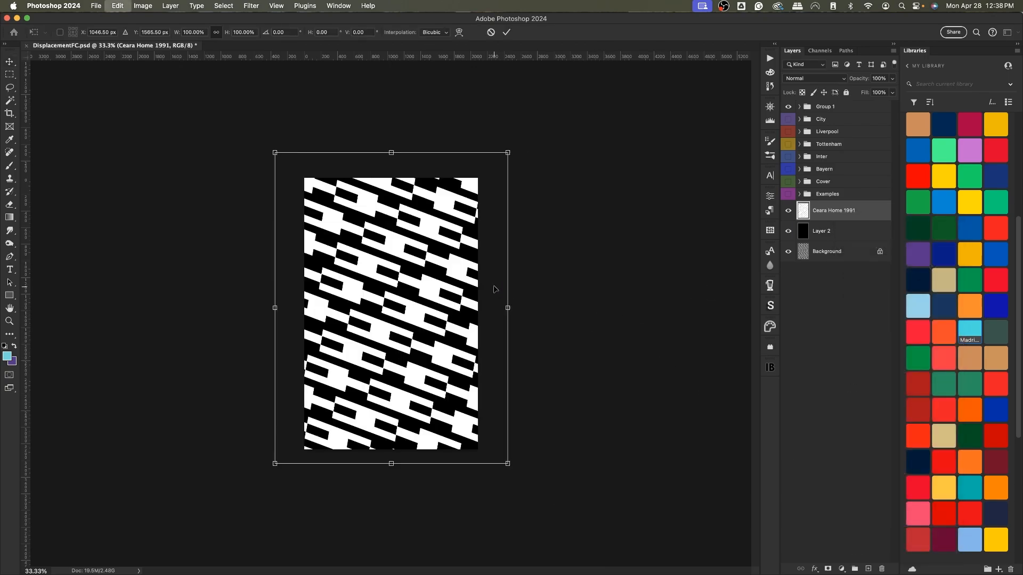
{"action": "left_click_drag", "start_coordinate": [392, 153], "coordinate": [391, 178]}
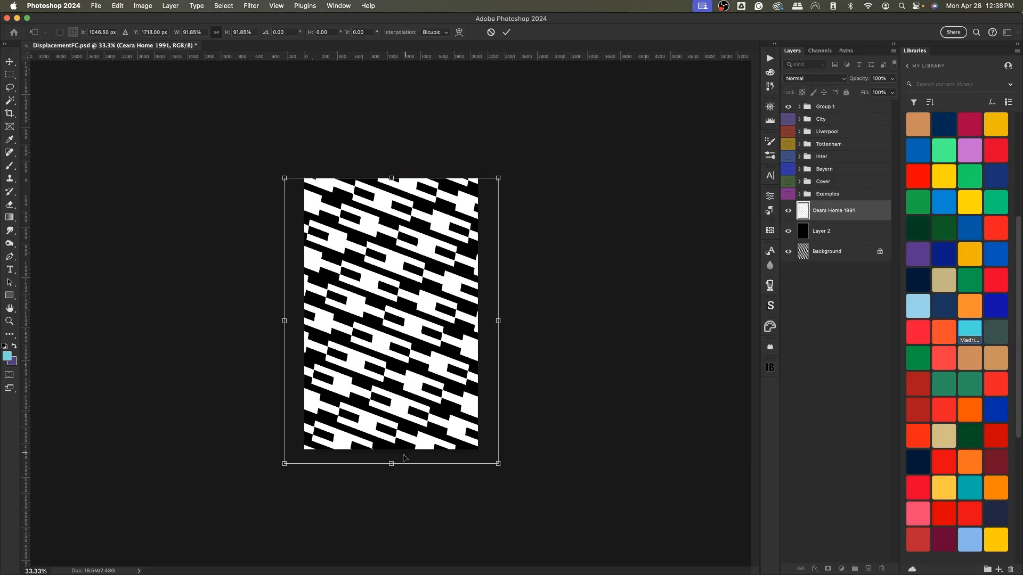
{"action": "left_click_drag", "start_coordinate": [386, 467], "coordinate": [391, 452]}
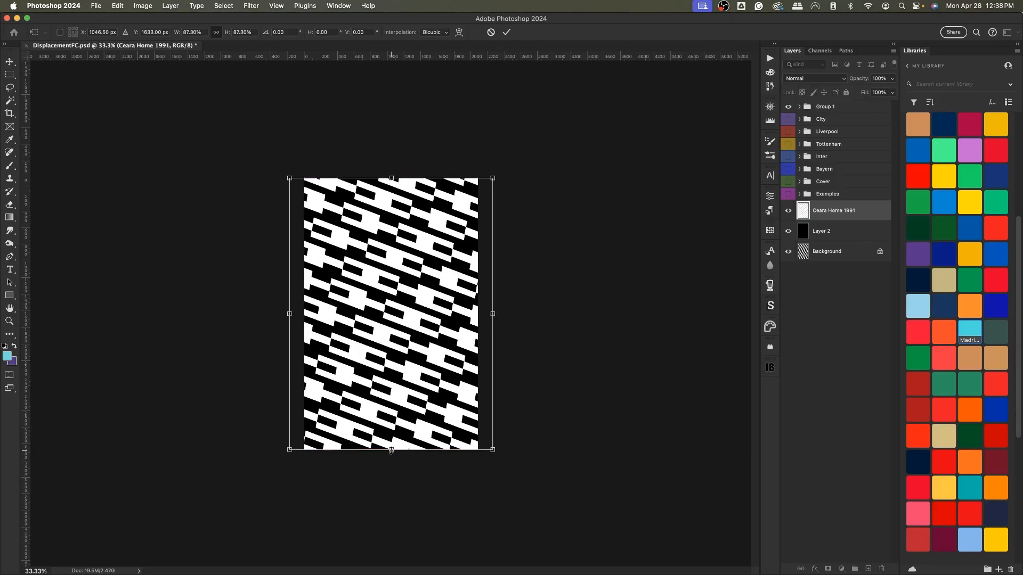
{"action": "key", "text": "Return"}
Step: Duplicate the Ceara Home 1991 layer and give the copy a Color Overlay in the purple background color
{"action": "key", "text": "super+j"}
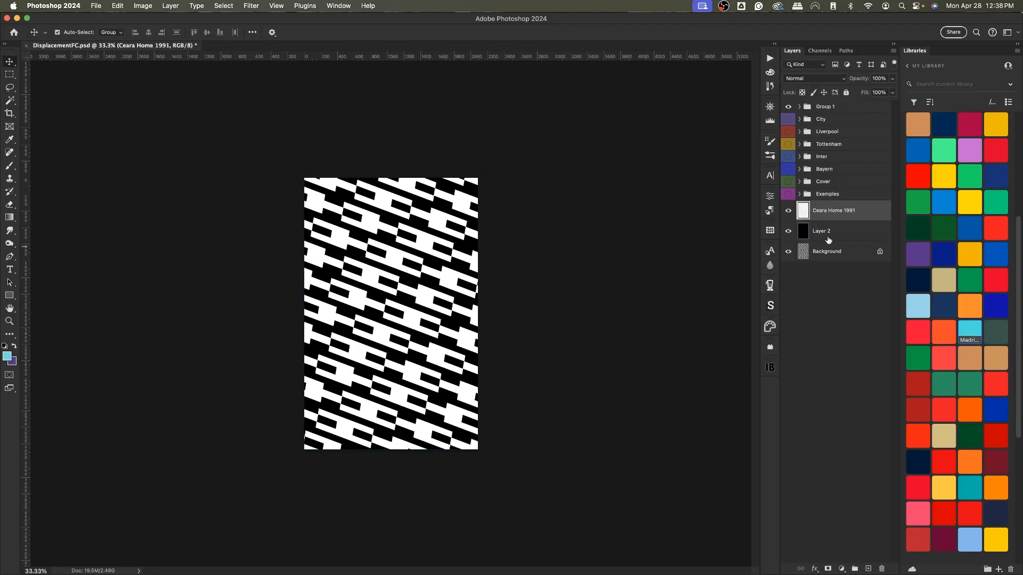
{"action": "key", "text": "space"}
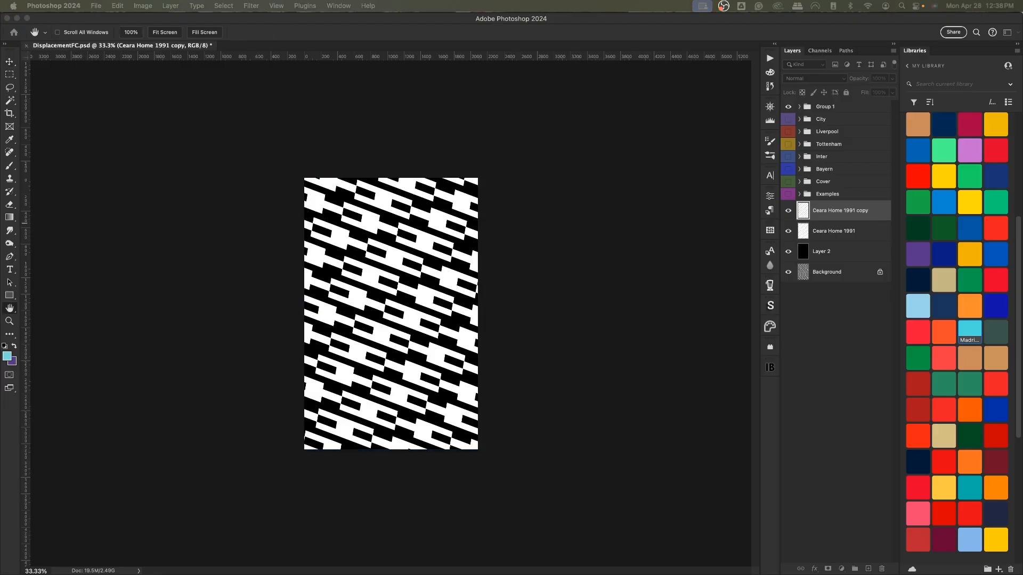
{"action": "double_click", "coordinate": [868, 210]}
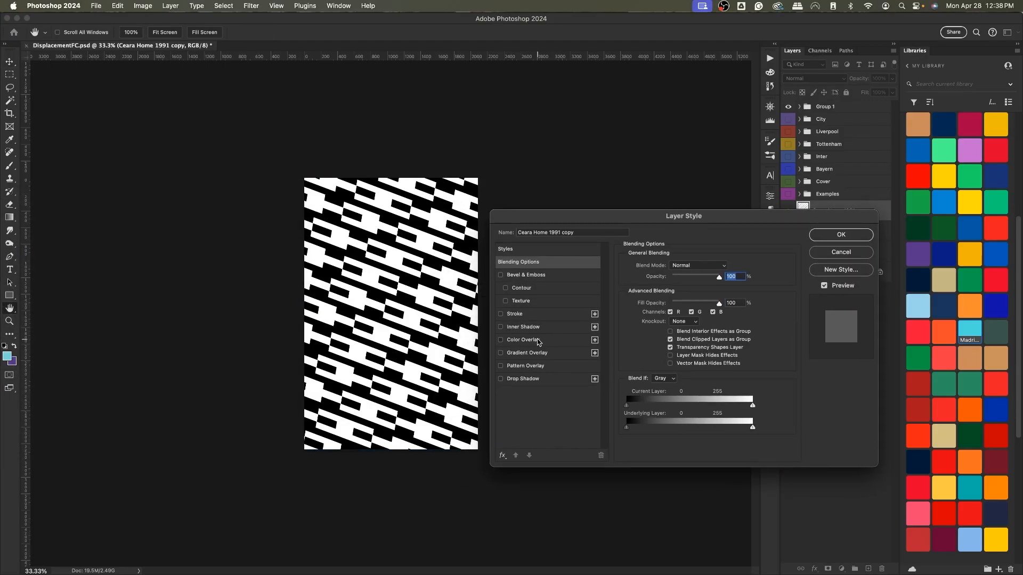
{"action": "left_click", "coordinate": [538, 340]}
{"action": "left_click", "coordinate": [725, 266]}
{"action": "left_click", "coordinate": [12, 361]}
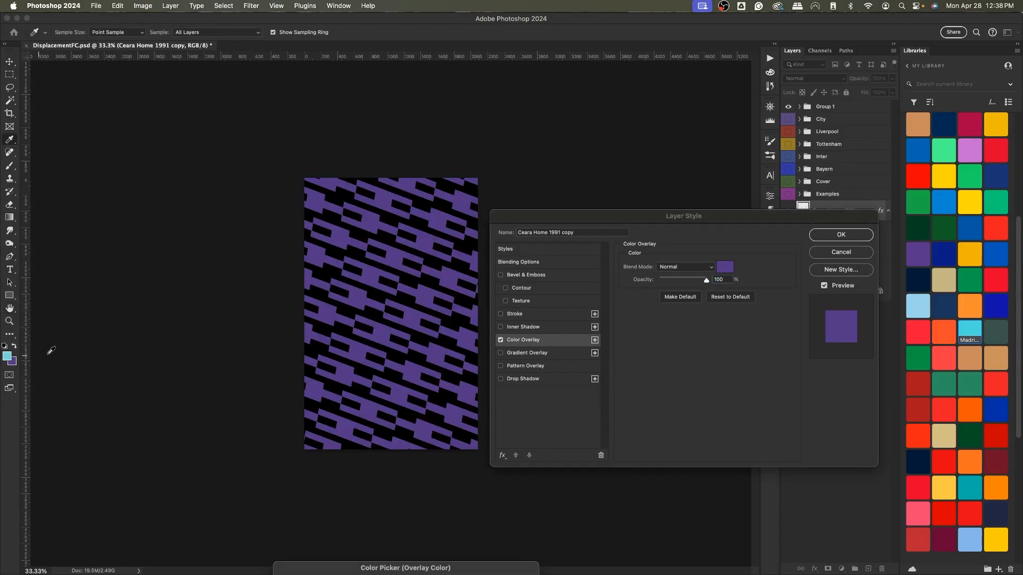
{"action": "left_click", "coordinate": [831, 238]}
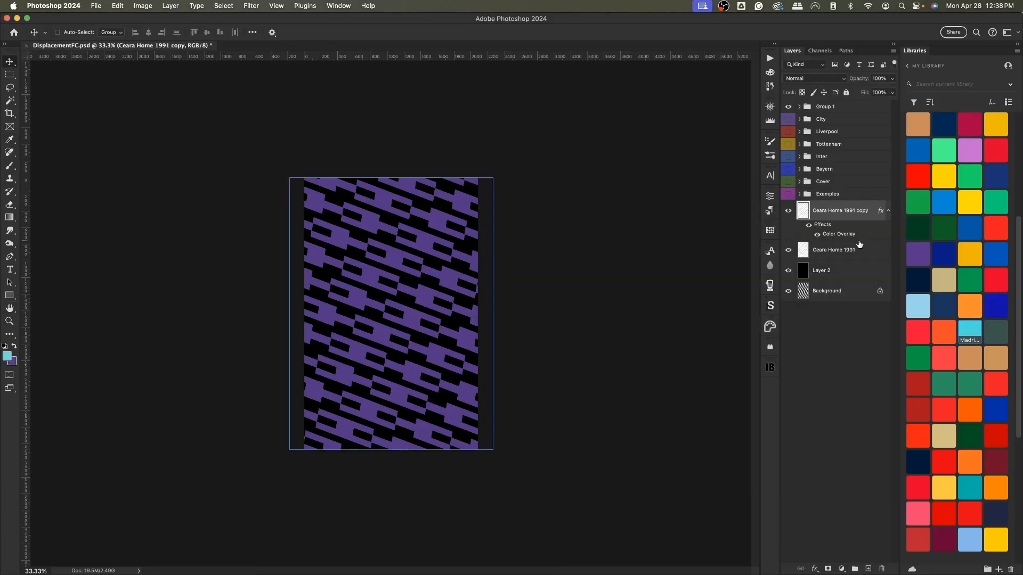
Step: Add a Color Overlay in the light blue foreground color to the original Ceara Home 1991 layer
{"action": "left_click", "coordinate": [858, 250]}
{"action": "key", "text": "h"}
{"action": "double_click", "coordinate": [858, 250]}
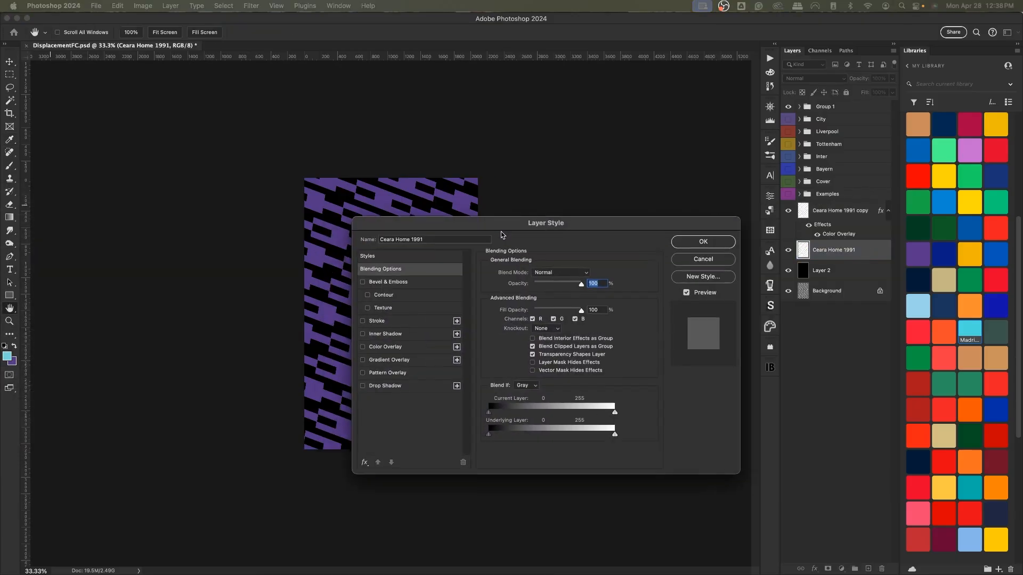
{"action": "left_click", "coordinate": [393, 345]}
{"action": "left_click", "coordinate": [597, 273]}
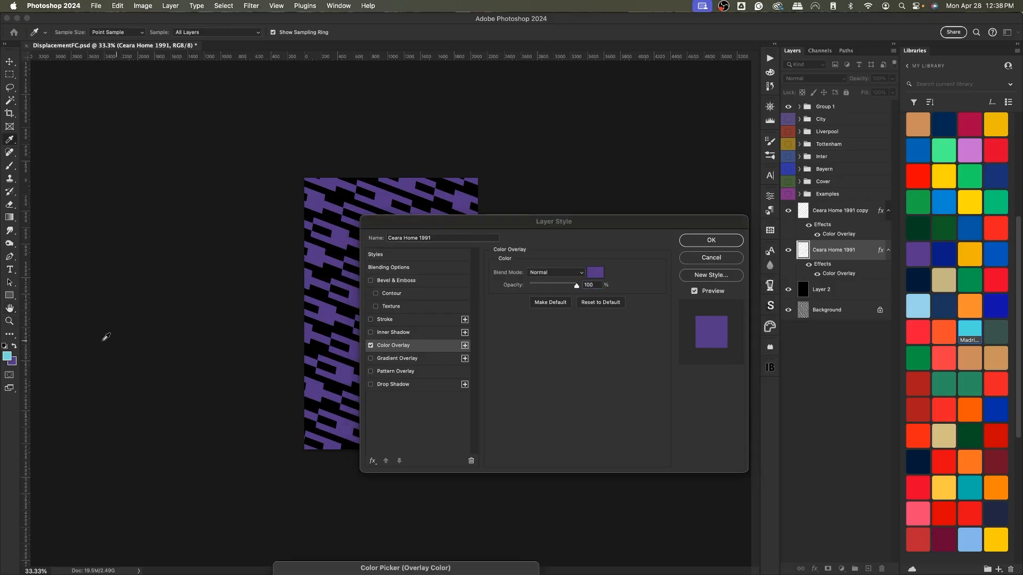
{"action": "left_click", "coordinate": [7, 356]}
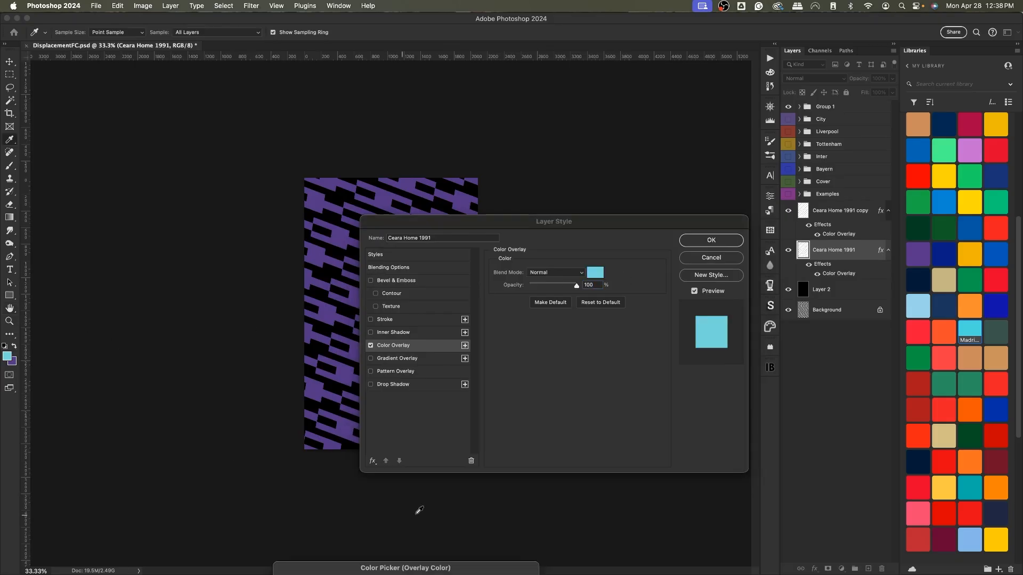
{"action": "key", "text": "Return"}
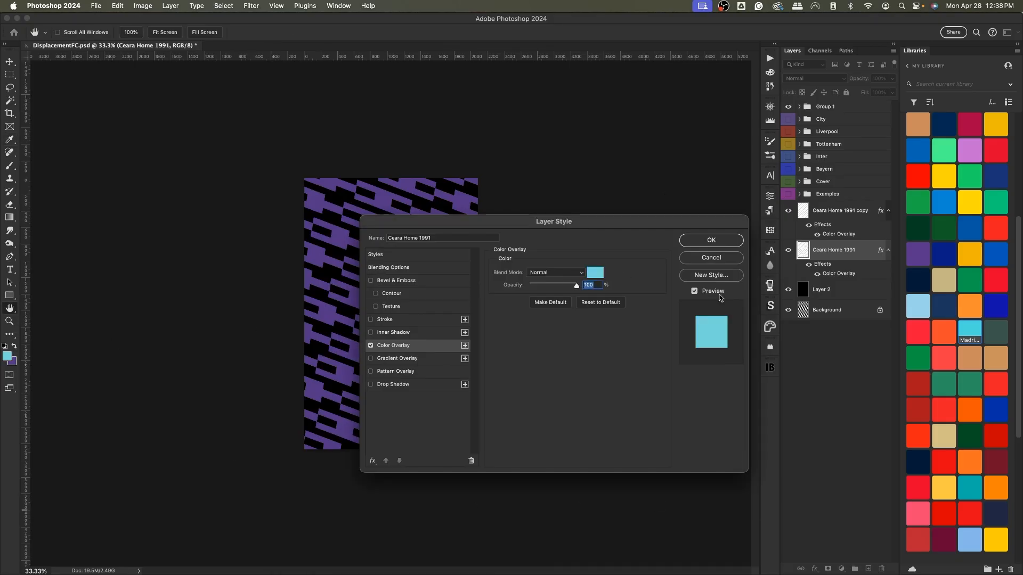
{"action": "left_click", "coordinate": [712, 240]}
Step: Offset the light blue Ceara Home 1991 layer slightly up and to the right behind the purple copy
{"action": "key", "text": "super+0"}
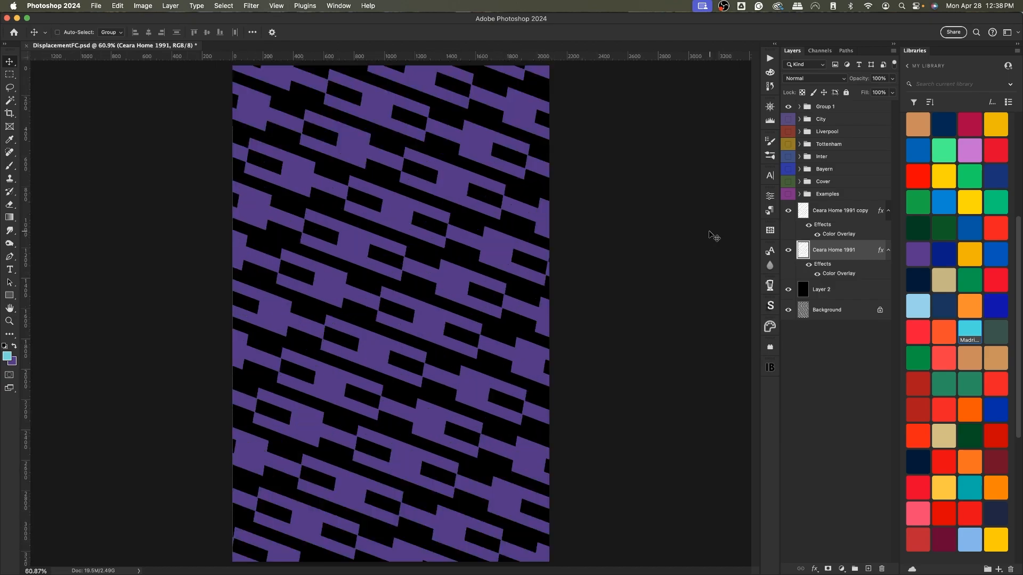
{"action": "left_click", "coordinate": [474, 307], "text": "super"}
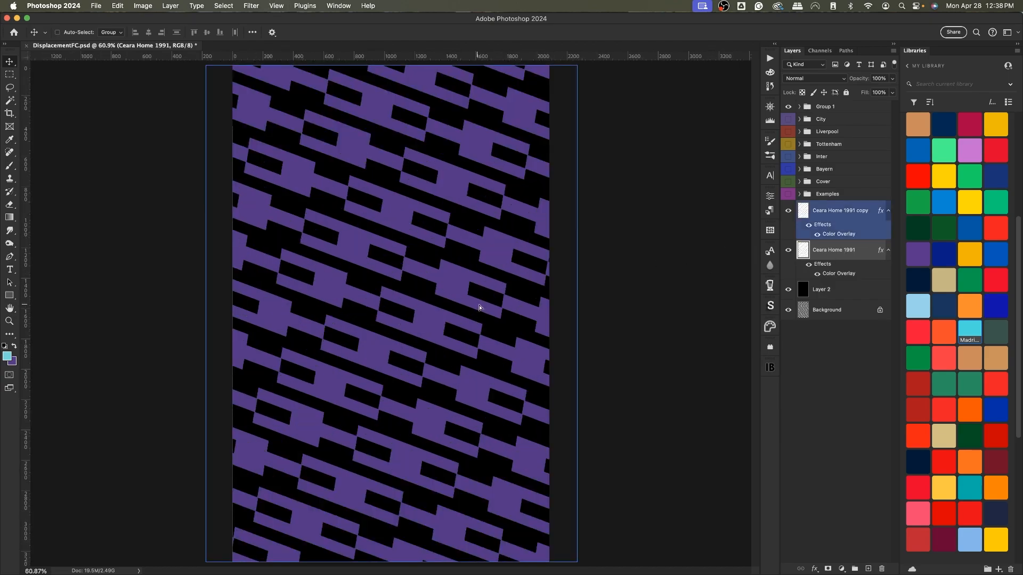
{"action": "left_click_drag", "start_coordinate": [472, 308], "coordinate": [482, 307]}
{"action": "left_click", "coordinate": [834, 249]}
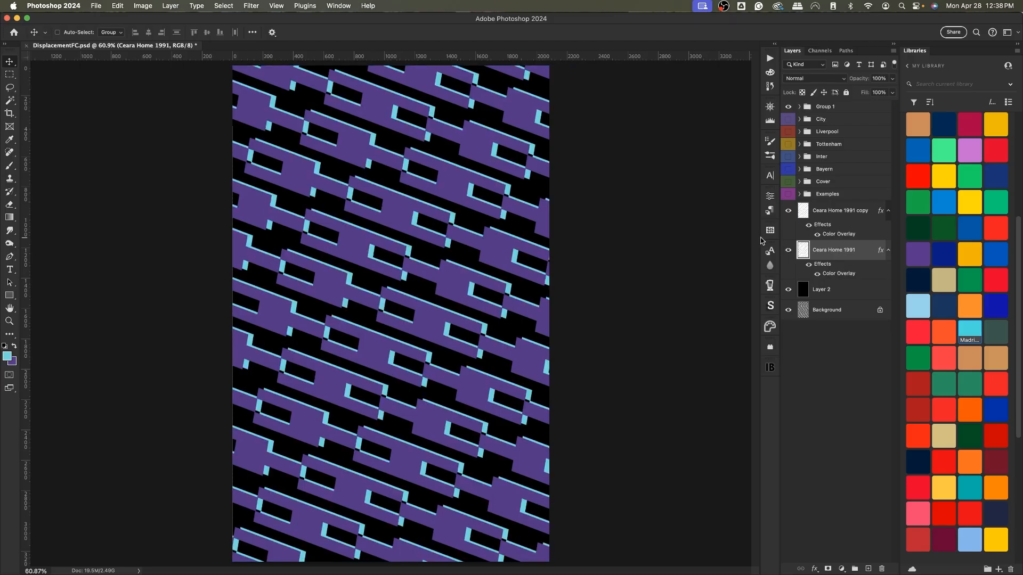
{"action": "key", "text": "Right"}
{"action": "key", "text": "Right"}
{"action": "key", "text": "Right"}
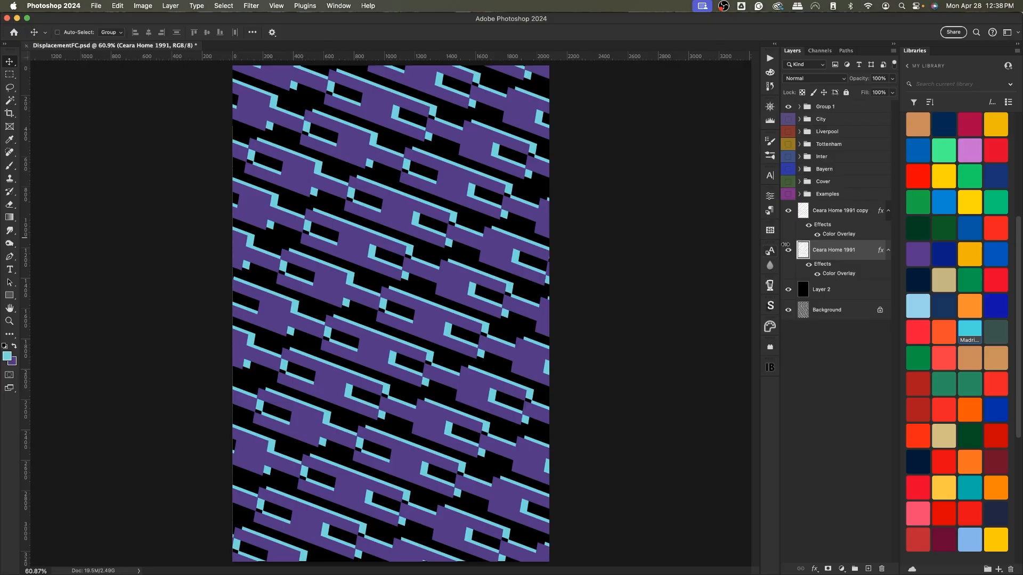
Step: Try masking the light blue Ceara Home 1991 layer from a loaded selection, and delete the mask
{"action": "key", "text": "super"}
{"action": "left_click", "coordinate": [803, 251], "text": "super"}
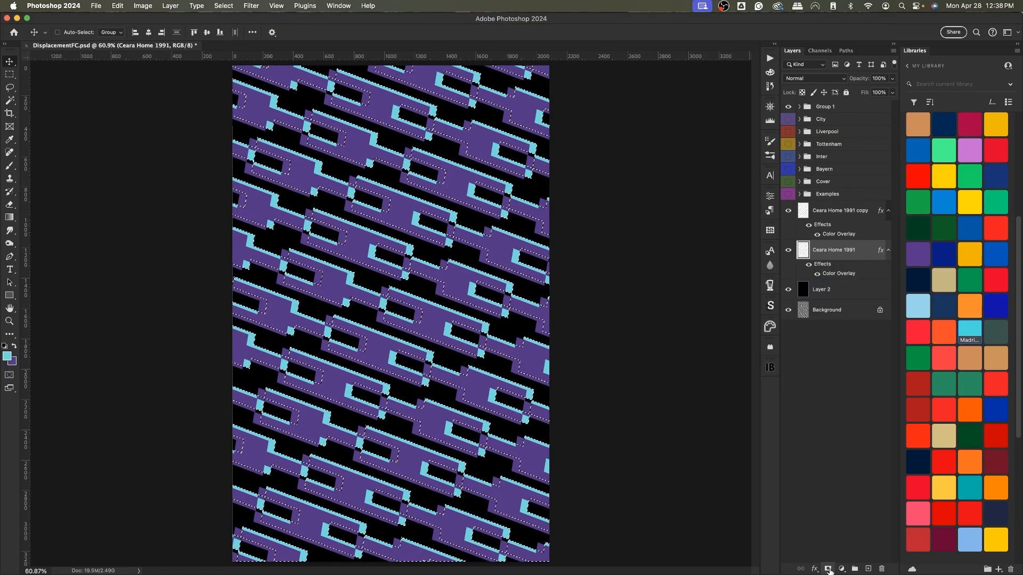
{"action": "left_click", "coordinate": [827, 569]}
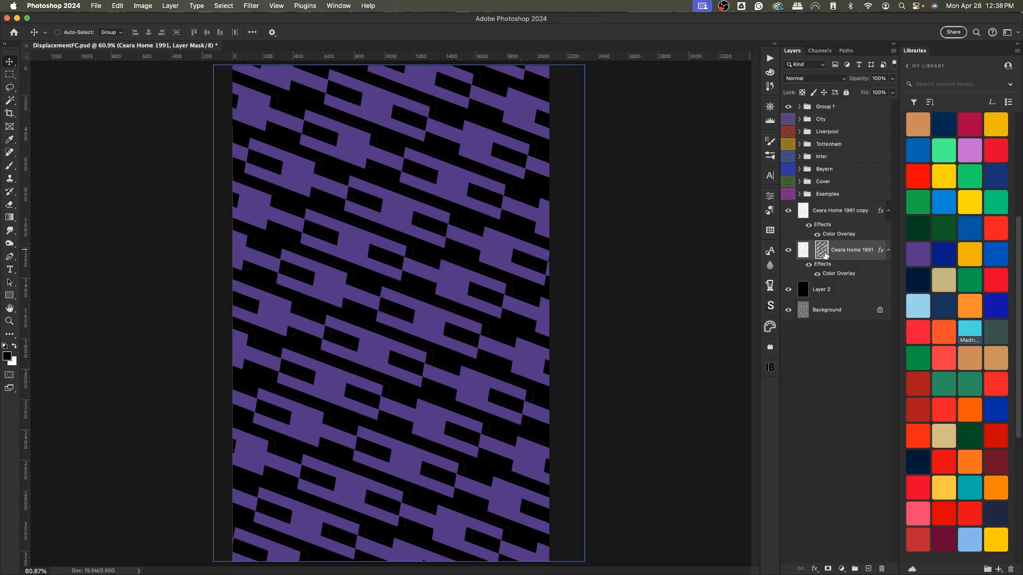
{"action": "left_click", "coordinate": [515, 278], "text": "super"}
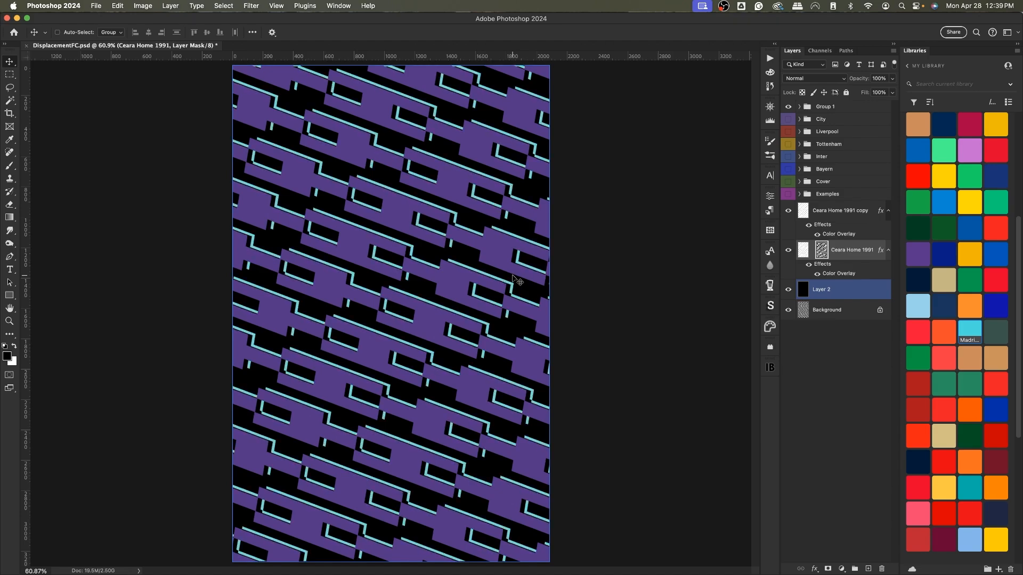
{"action": "left_click", "coordinate": [613, 289], "text": "super"}
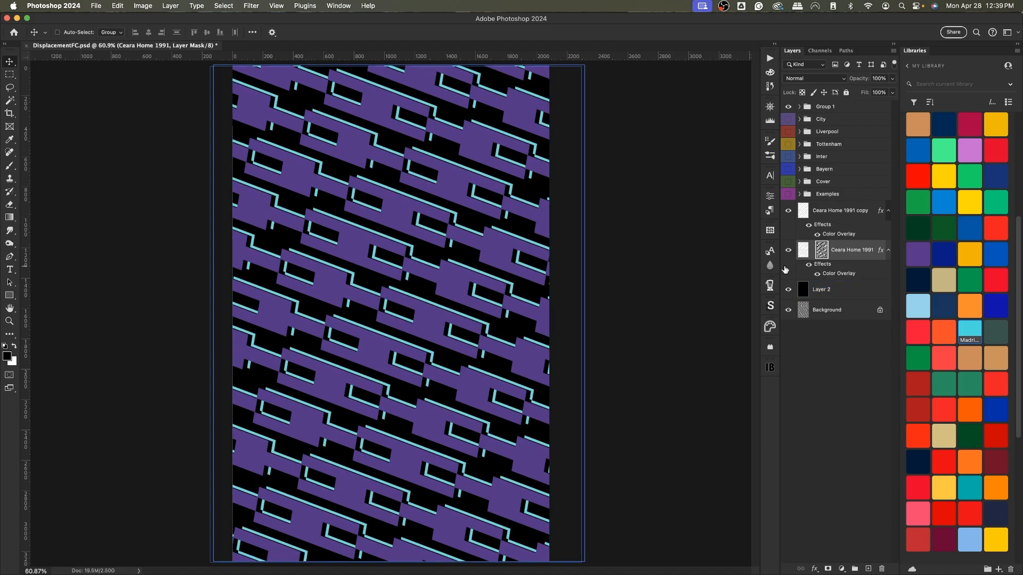
{"action": "right_click", "coordinate": [822, 248]}
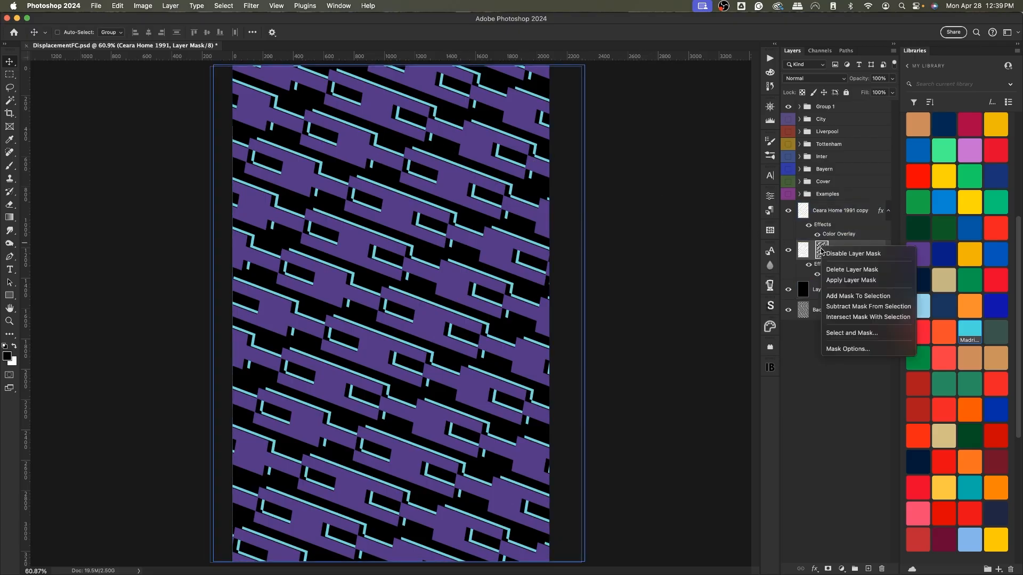
{"action": "left_click", "coordinate": [852, 269]}
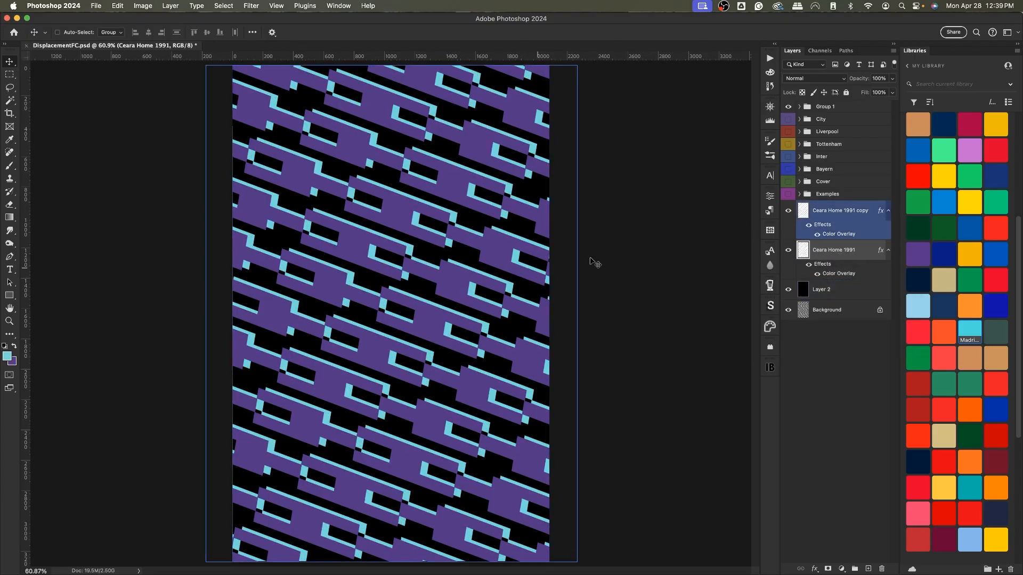
Step: Duplicate both Ceara Home 1991 layers and the black Layer 2, and merge the duplicates into one layer
{"action": "left_click", "coordinate": [860, 216]}
{"action": "left_click", "coordinate": [841, 289], "text": "shift"}
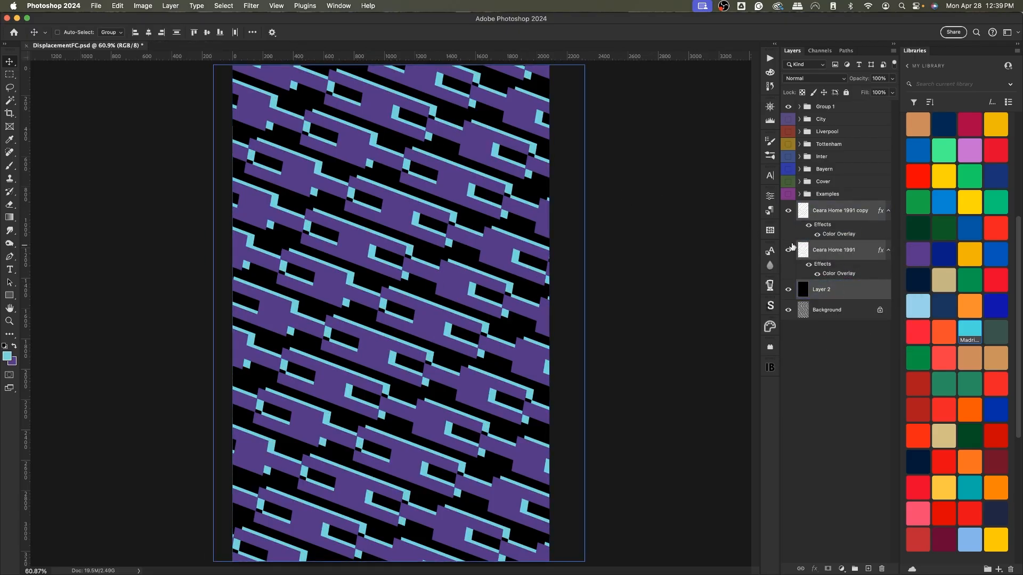
{"action": "key", "text": "super+j"}
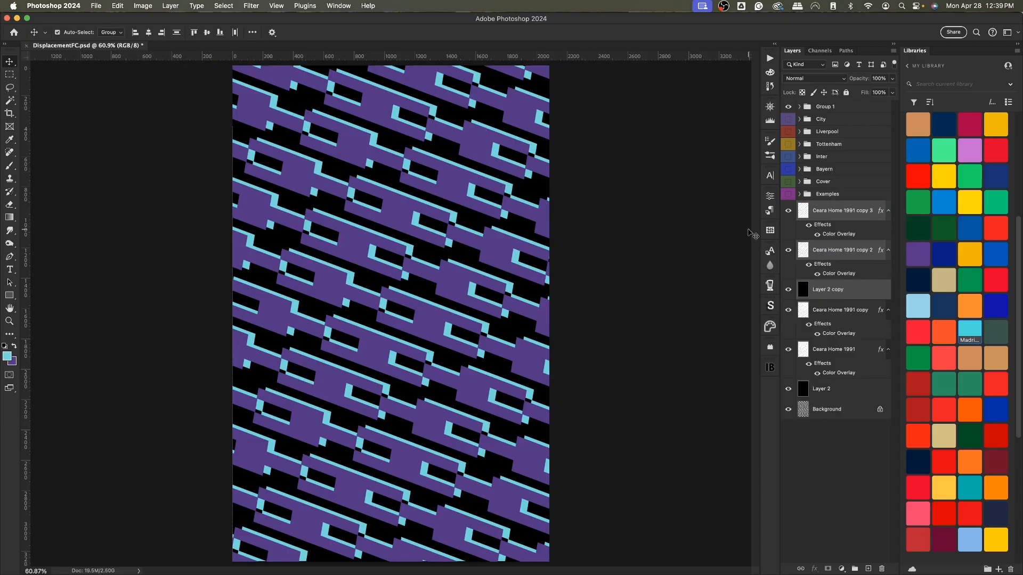
{"action": "key", "text": "super+e"}
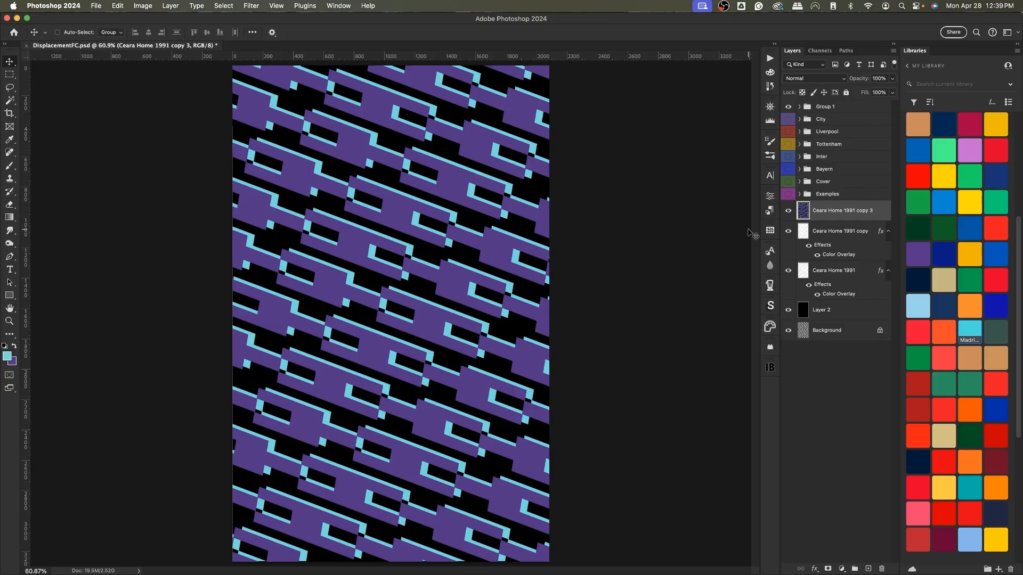
Step: Try pasting a merged copy of the whole canvas as a new layer, and delete the pasted layer
{"action": "key", "text": "super+a"}
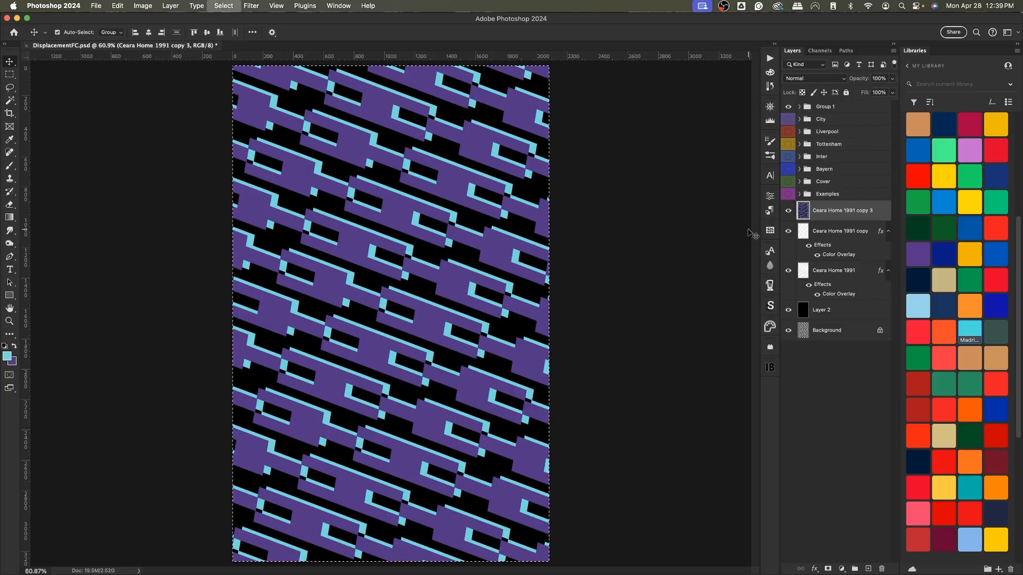
{"action": "key", "text": "super+shift+c"}
{"action": "key", "text": "super+v"}
{"action": "key", "text": "super"}
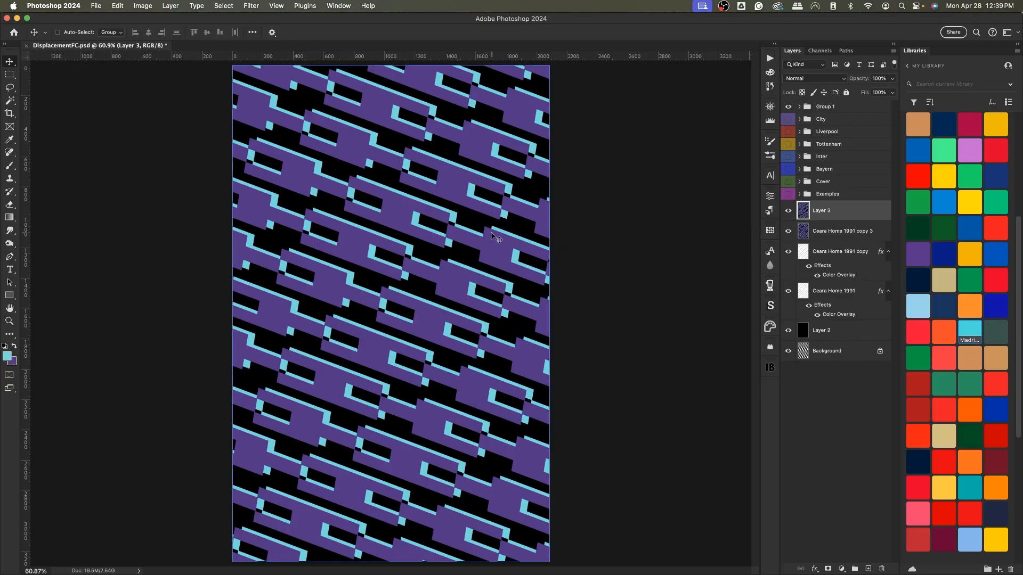
{"action": "key", "text": "BackSpace"}
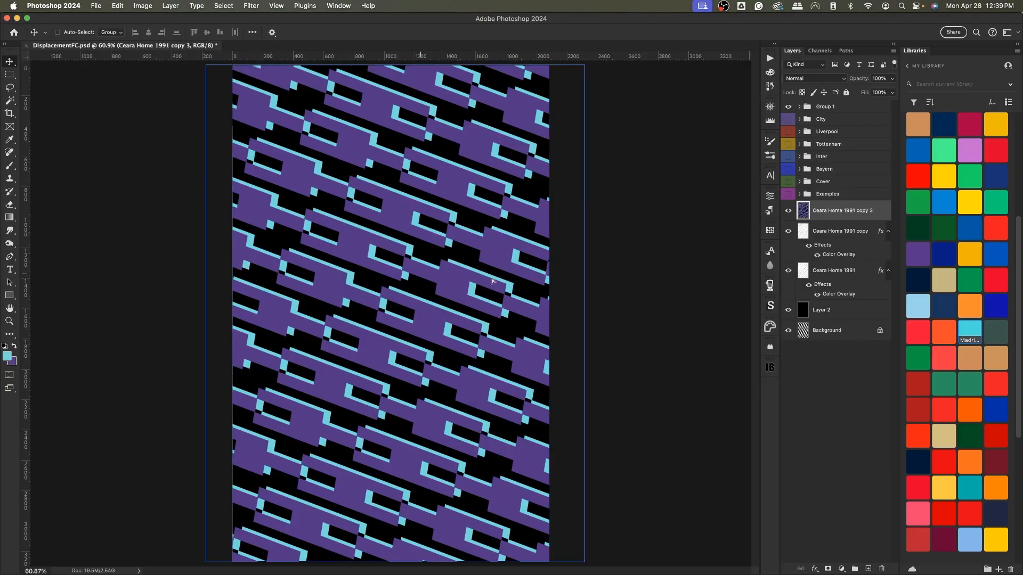
{"action": "mouse_move", "coordinate": [494, 282]}
{"action": "left_mouse_down"}
{"action": "mouse_move", "coordinate": [506, 267]}
{"action": "mouse_move", "coordinate": [497, 292]}
{"action": "left_mouse_up"}
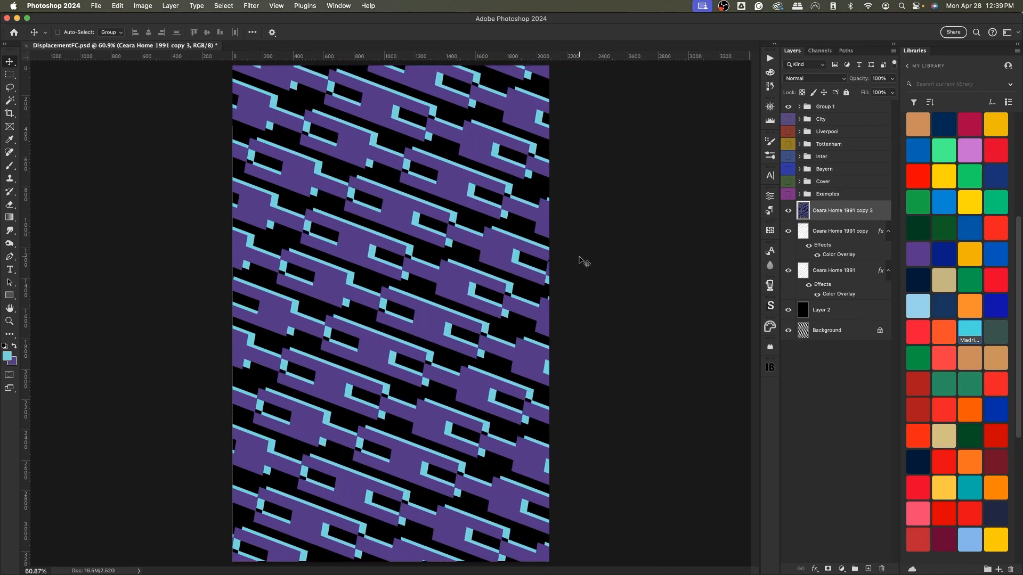
Step: Run the DisplaceFC "Wave 2 - Normal" action on the merged Ceara Home 1991 pattern
{"action": "key", "text": "super+minus"}
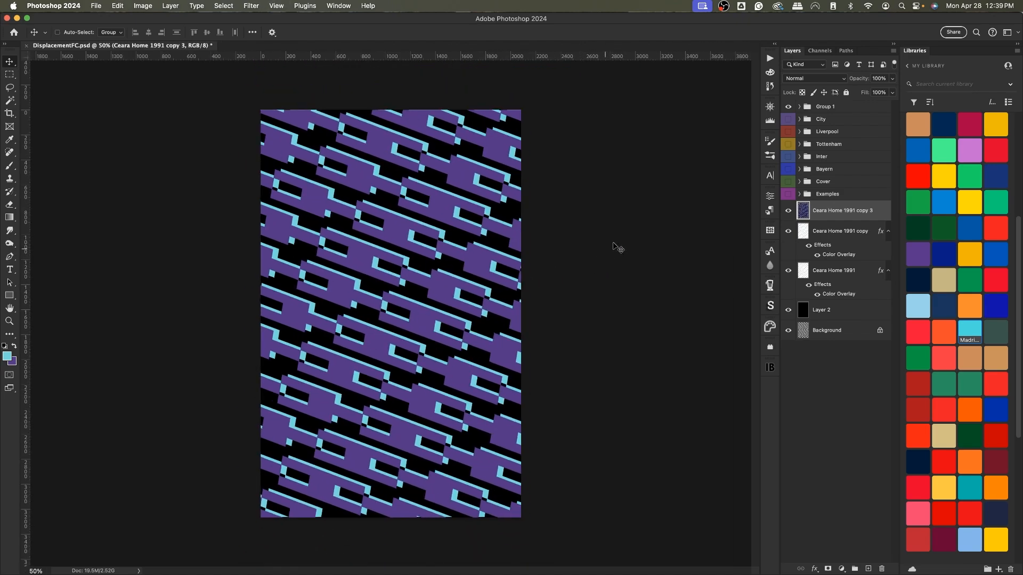
{"action": "left_click", "coordinate": [767, 60]}
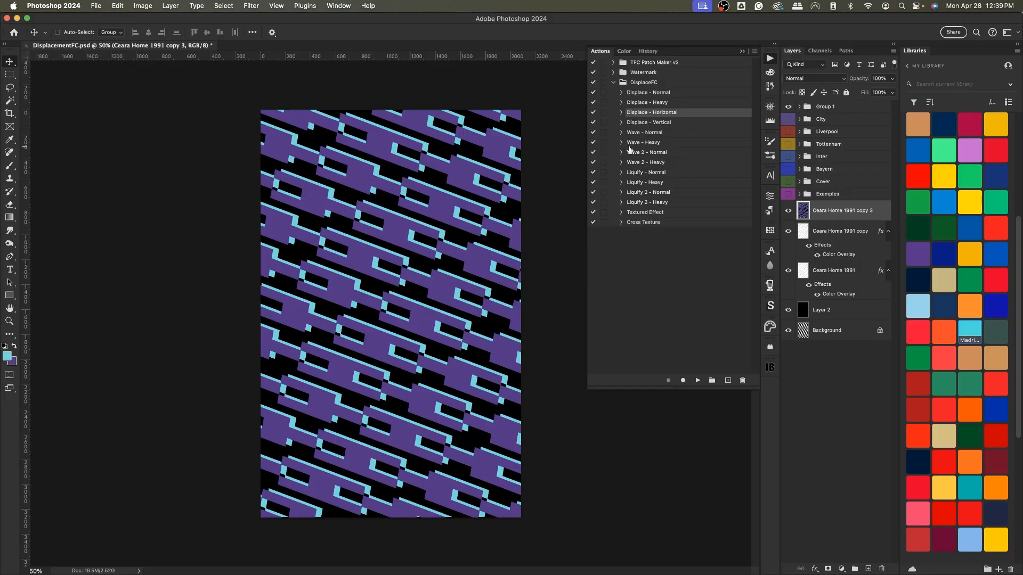
{"action": "left_click", "coordinate": [654, 154]}
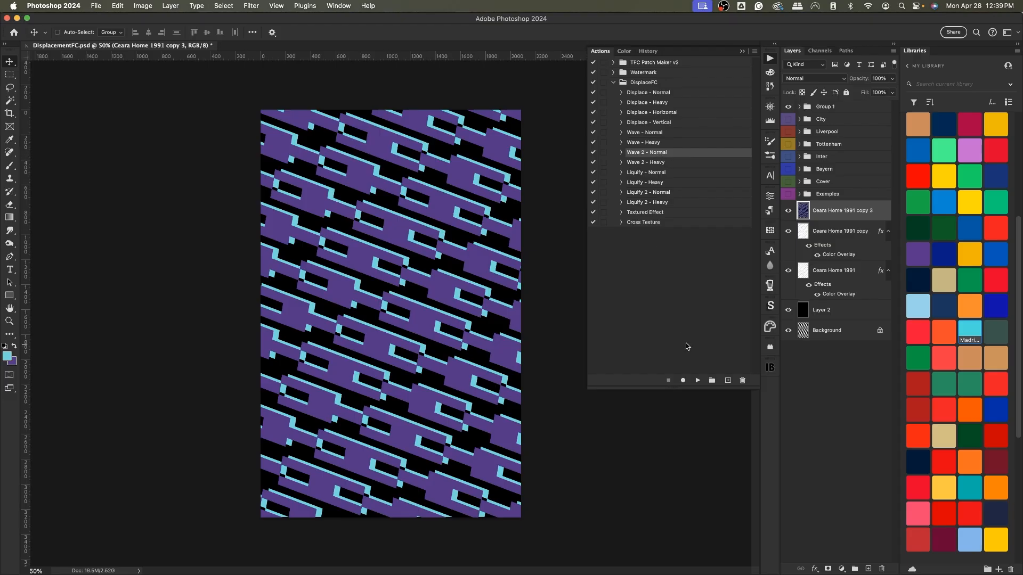
{"action": "left_click", "coordinate": [696, 381]}
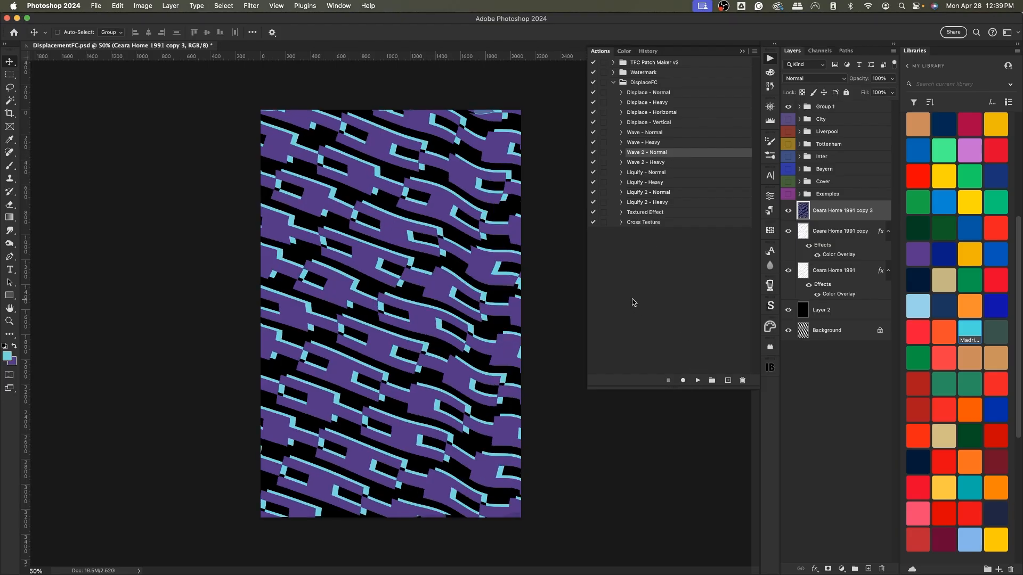
Step: Run the "Liquify - Normal" action on the waved pattern layer
{"action": "left_click", "coordinate": [651, 174]}
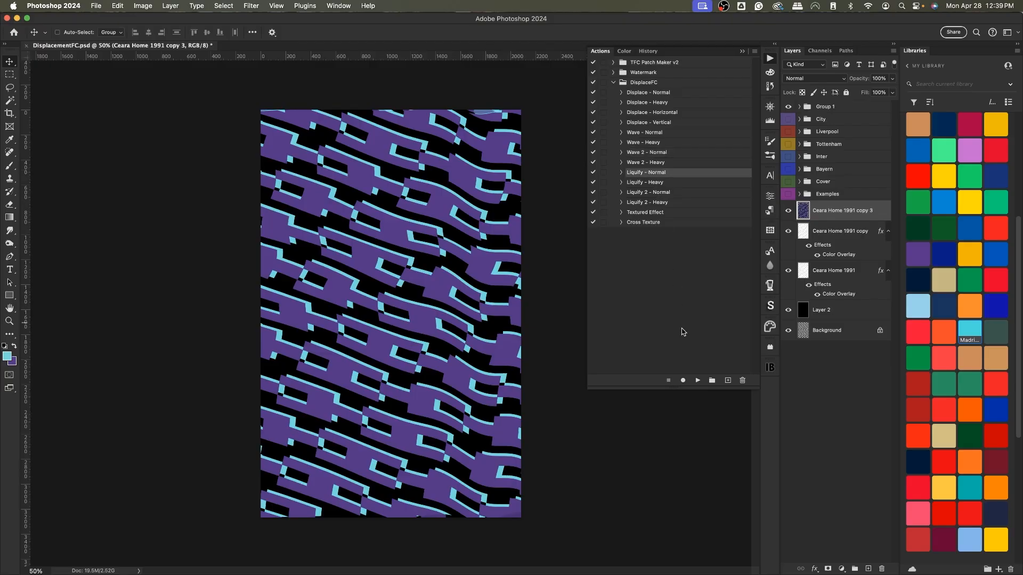
{"action": "left_click", "coordinate": [697, 380]}
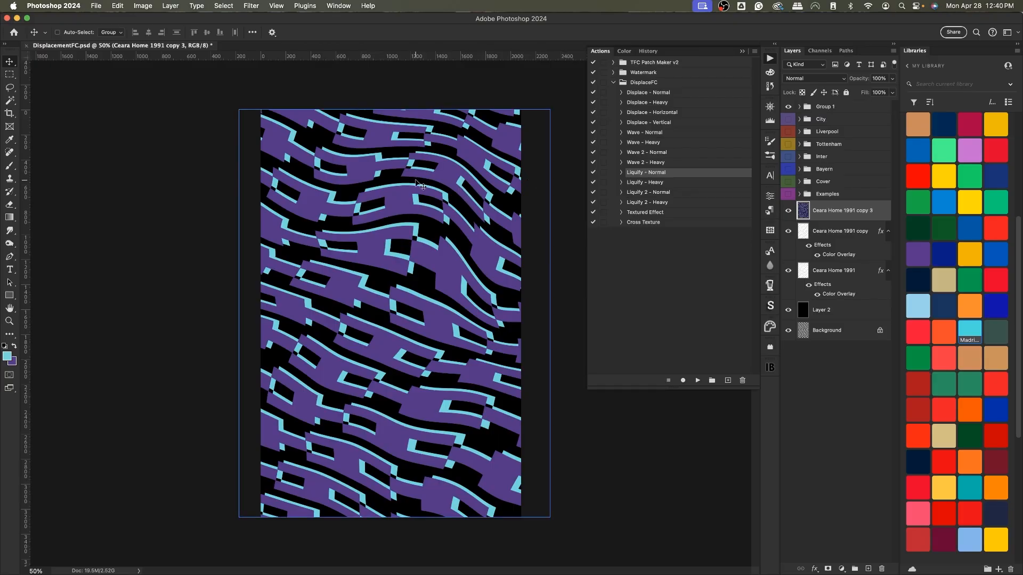
{"action": "key", "text": "super"}
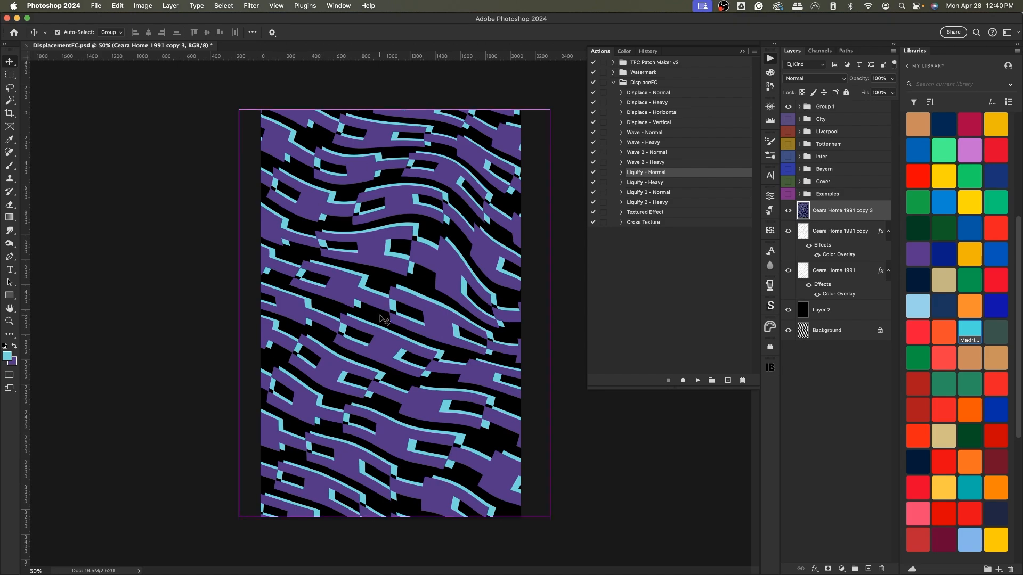
{"action": "key", "text": "super+y"}
{"action": "key", "text": "super+y"}
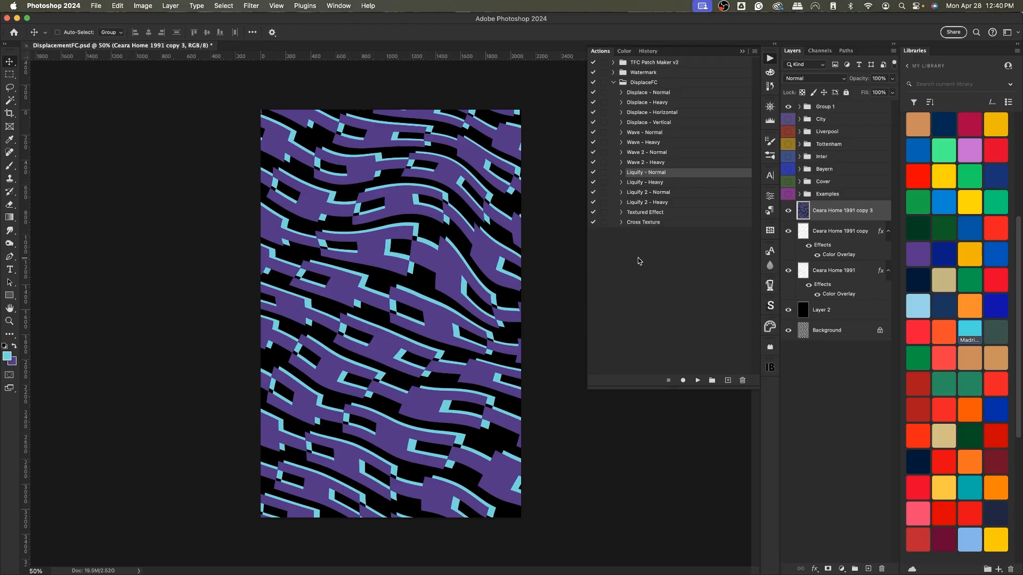
Step: Duplicate the liquified pattern layer and run "Displace - Normal" on the copy at scale 10 with the Displacement 27.psd map
{"action": "key", "text": "super+j"}
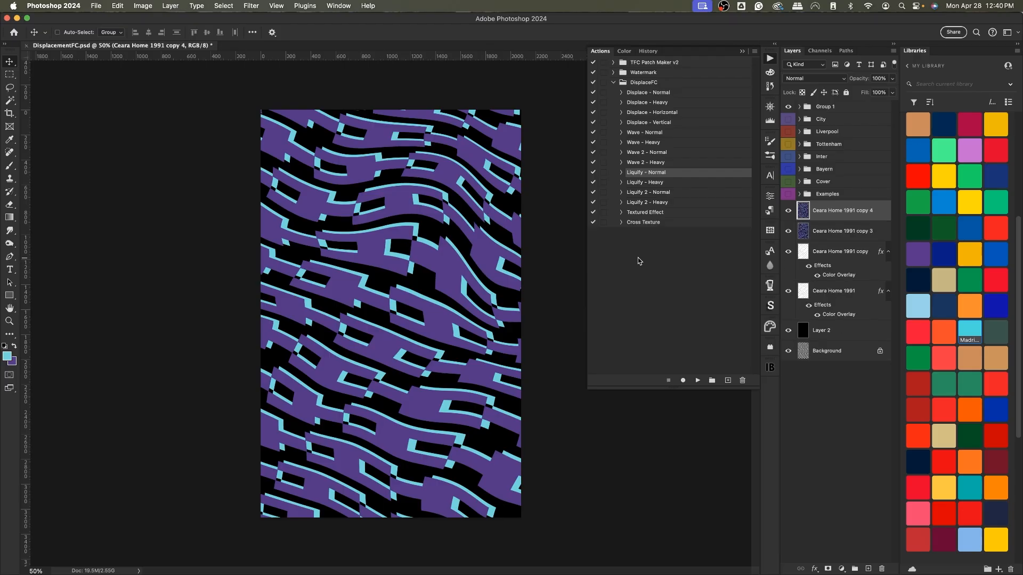
{"action": "left_click", "coordinate": [647, 93]}
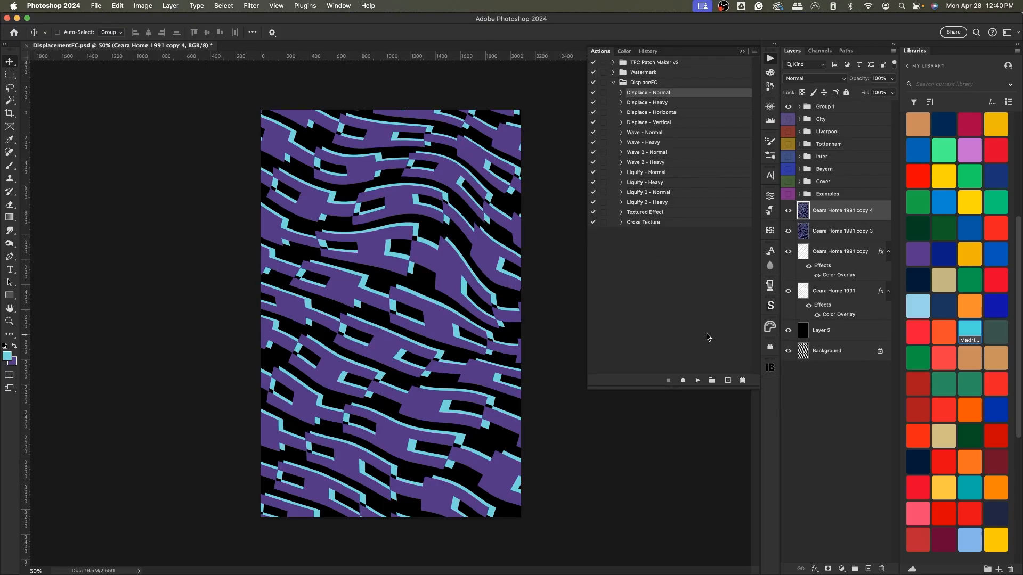
{"action": "left_click", "coordinate": [698, 382]}
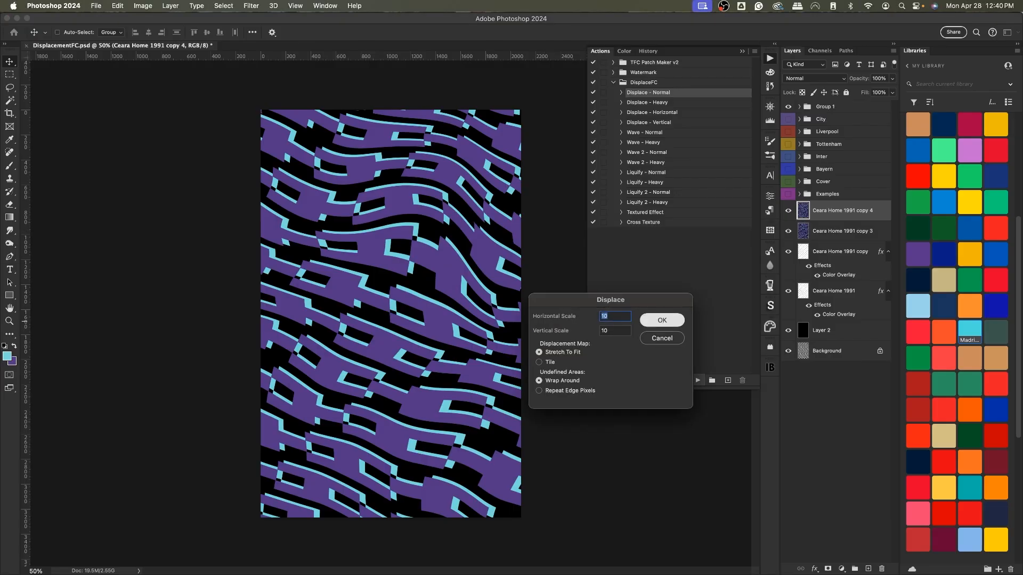
{"action": "key", "text": "Return"}
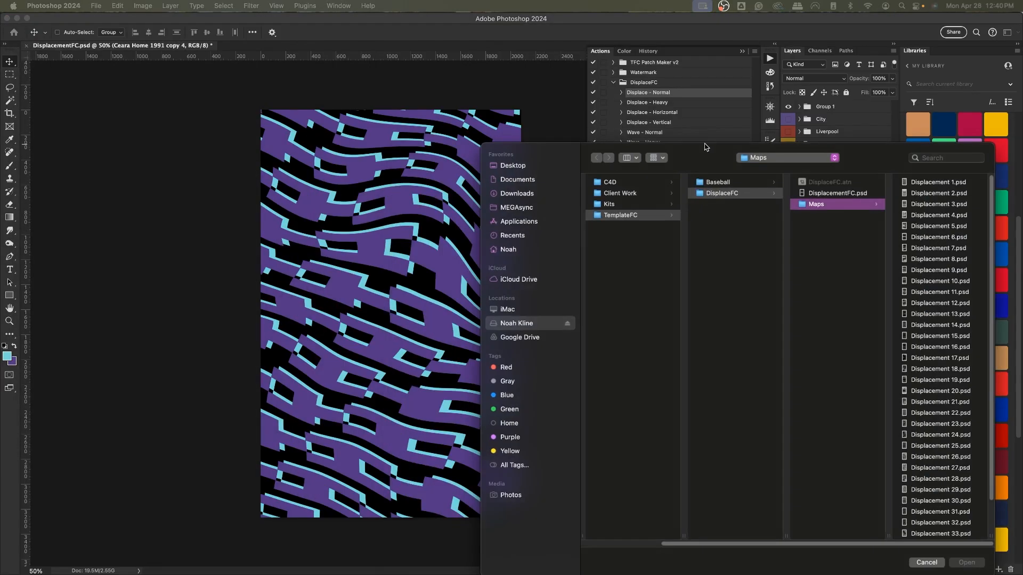
{"action": "scroll", "coordinate": [681, 310], "scroll_direction": "down", "scroll_amount": 2}
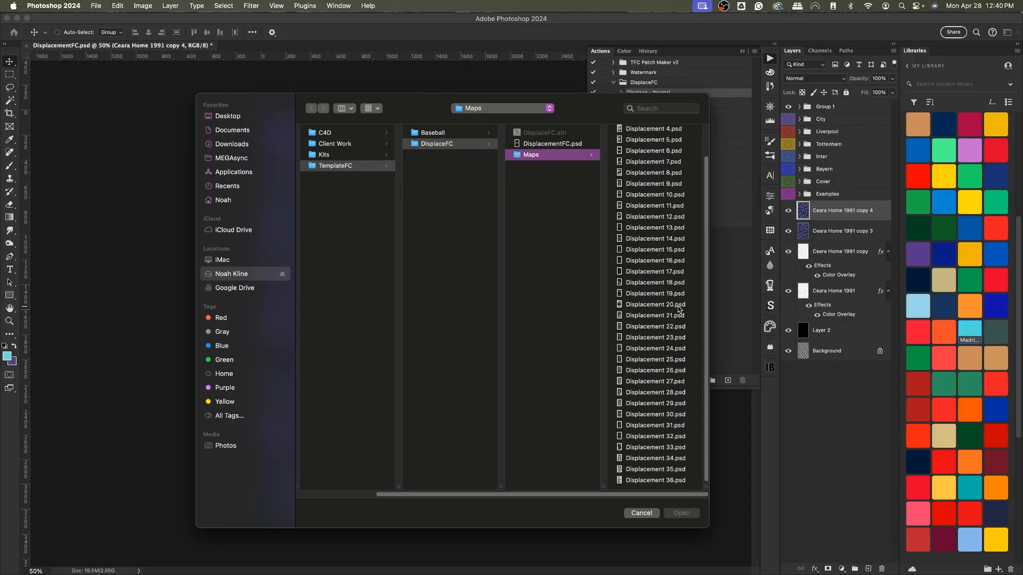
{"action": "left_click", "coordinate": [663, 381]}
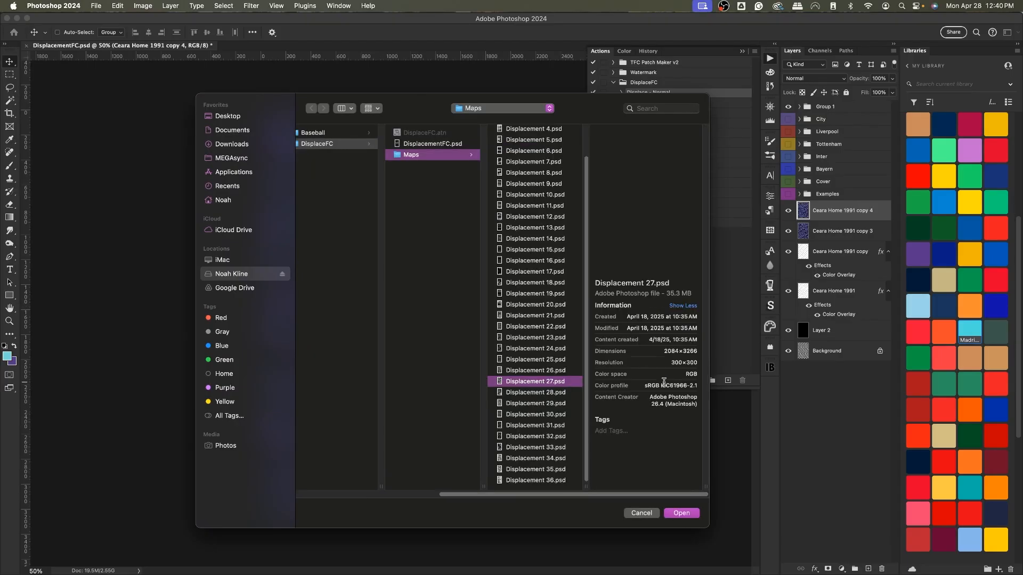
{"action": "left_click", "coordinate": [524, 393]}
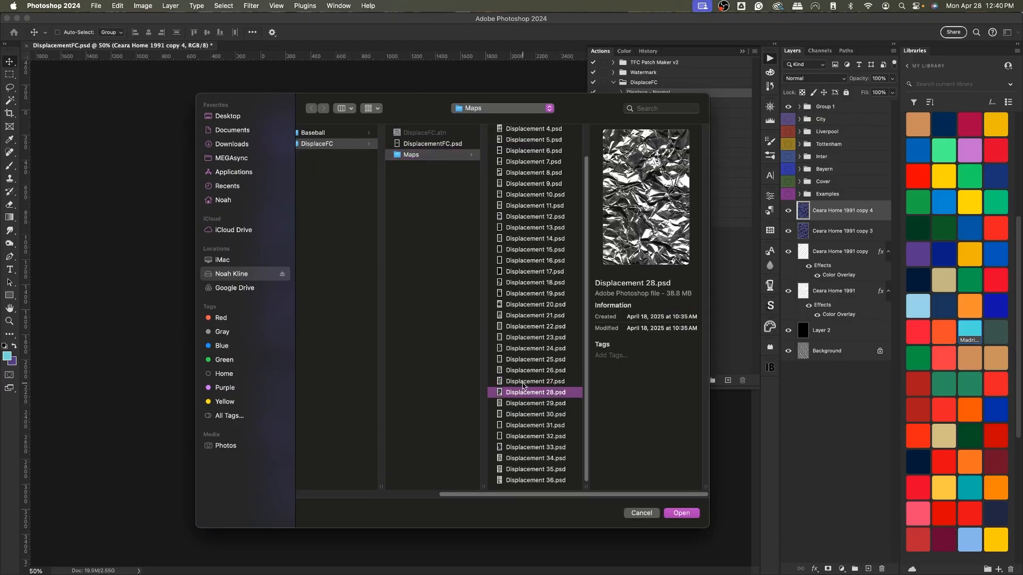
{"action": "left_click", "coordinate": [519, 380]}
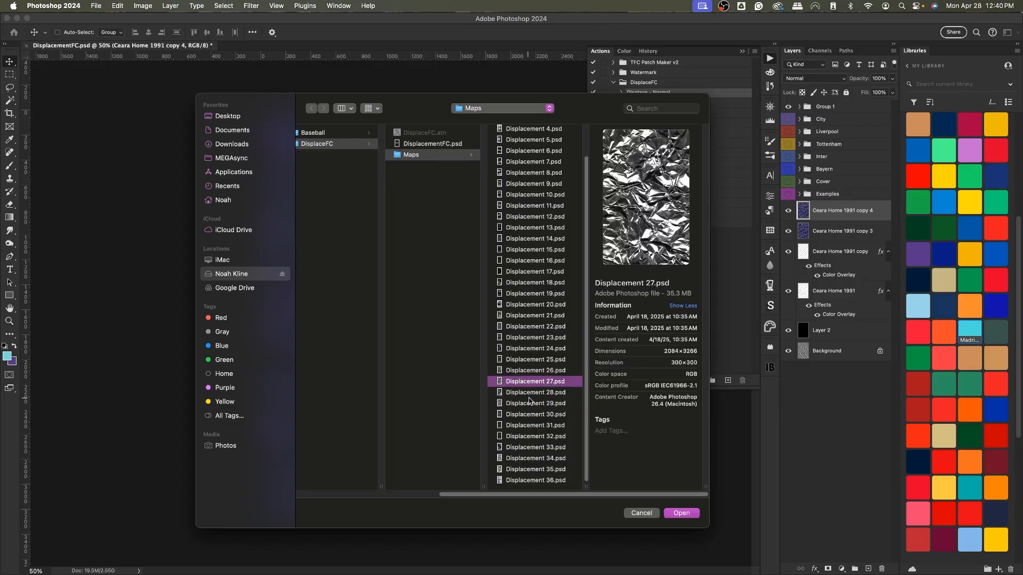
{"action": "left_click", "coordinate": [681, 513]}
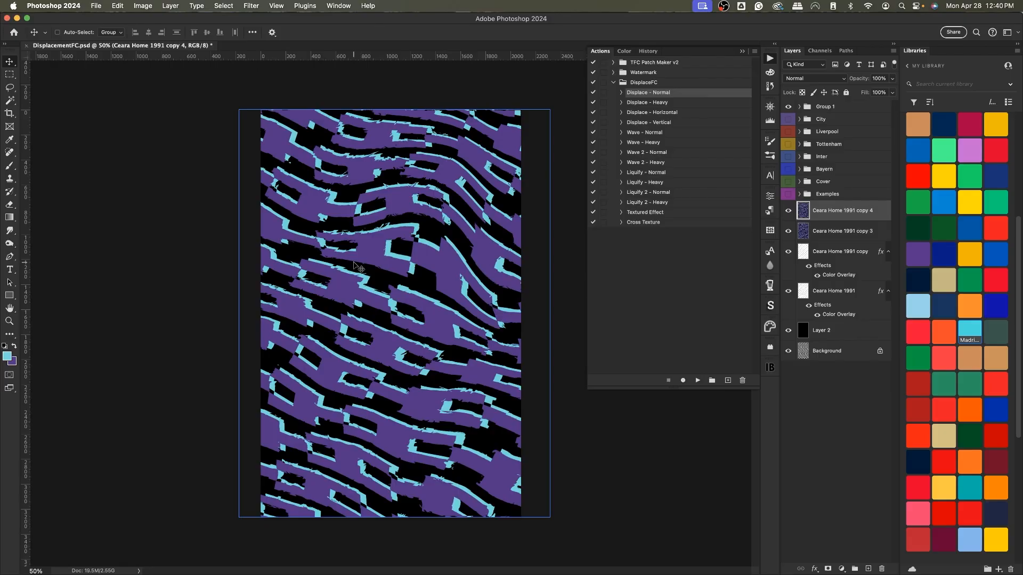
{"action": "left_click", "coordinate": [741, 51]}
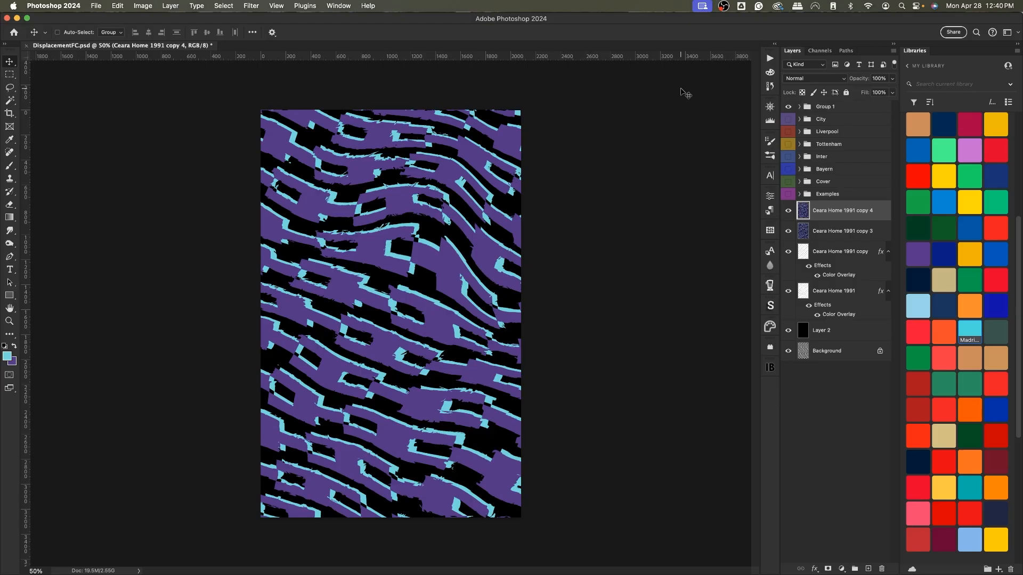
Step: Add a layer mask to the displaced copy and ready the 2100 px shard brush from Qehzy Brush Pack 3
{"action": "left_click", "coordinate": [828, 569]}
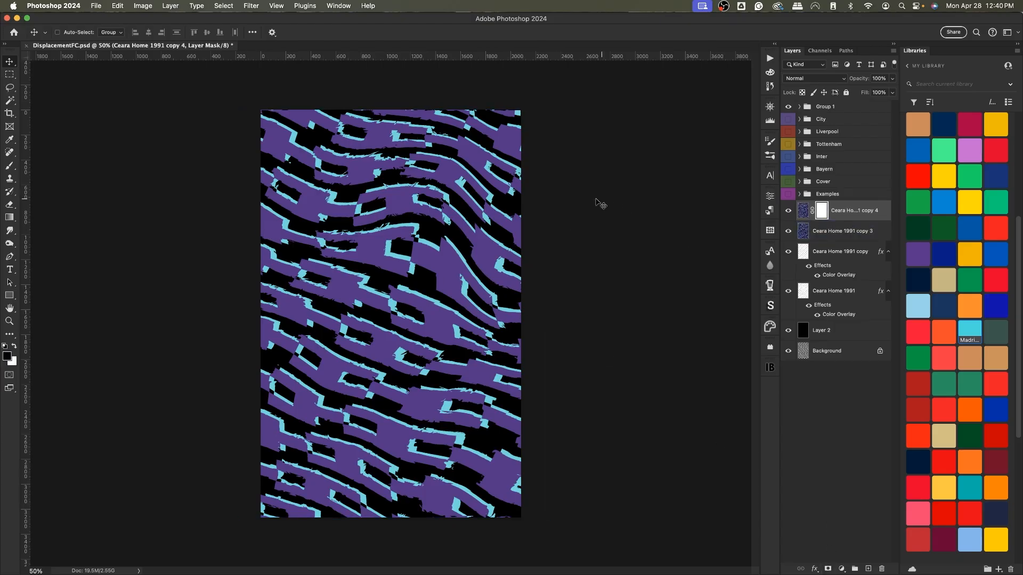
{"action": "left_click", "coordinate": [11, 166]}
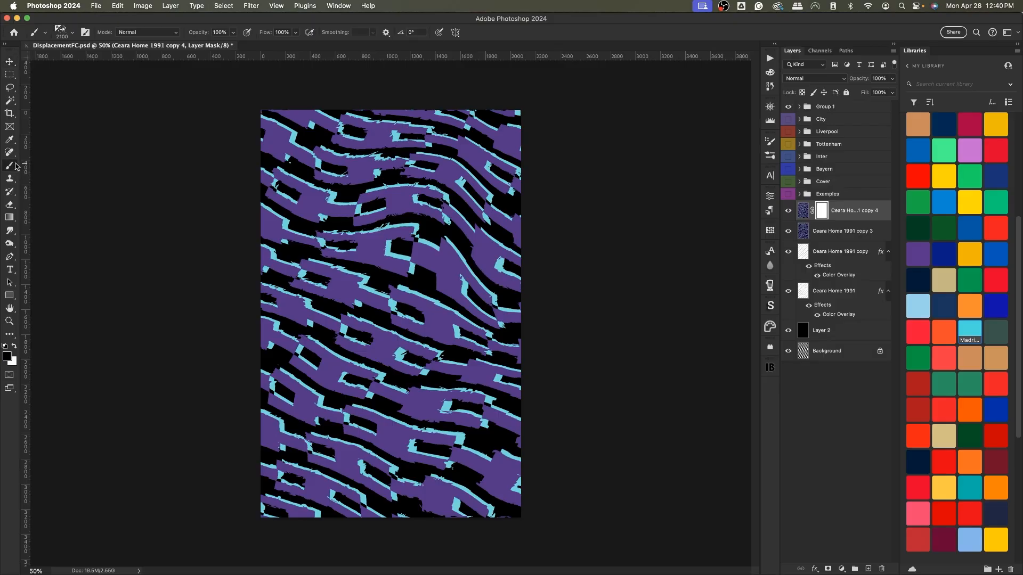
{"action": "right_click", "coordinate": [98, 79]}
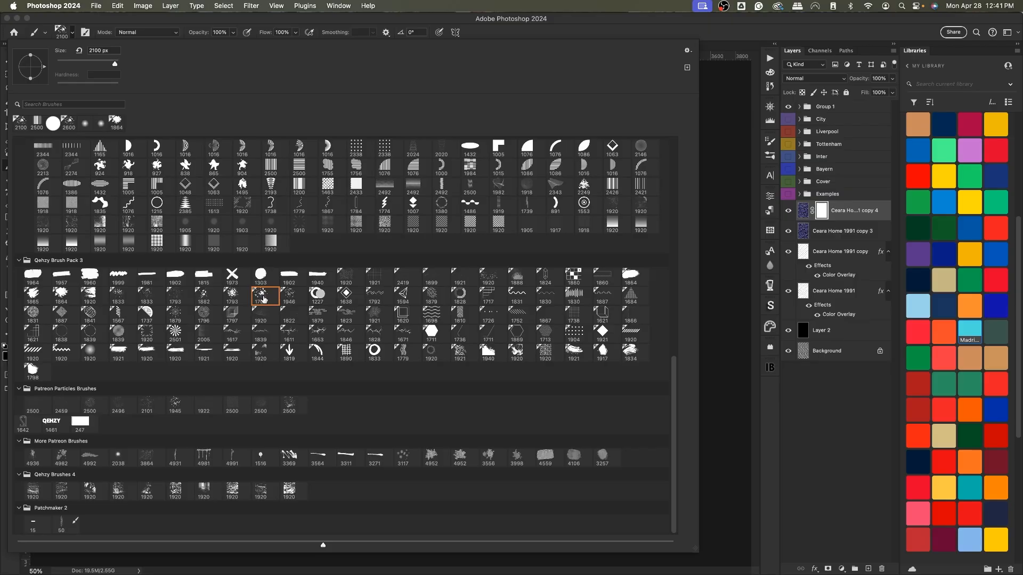
{"action": "left_click", "coordinate": [713, 117]}
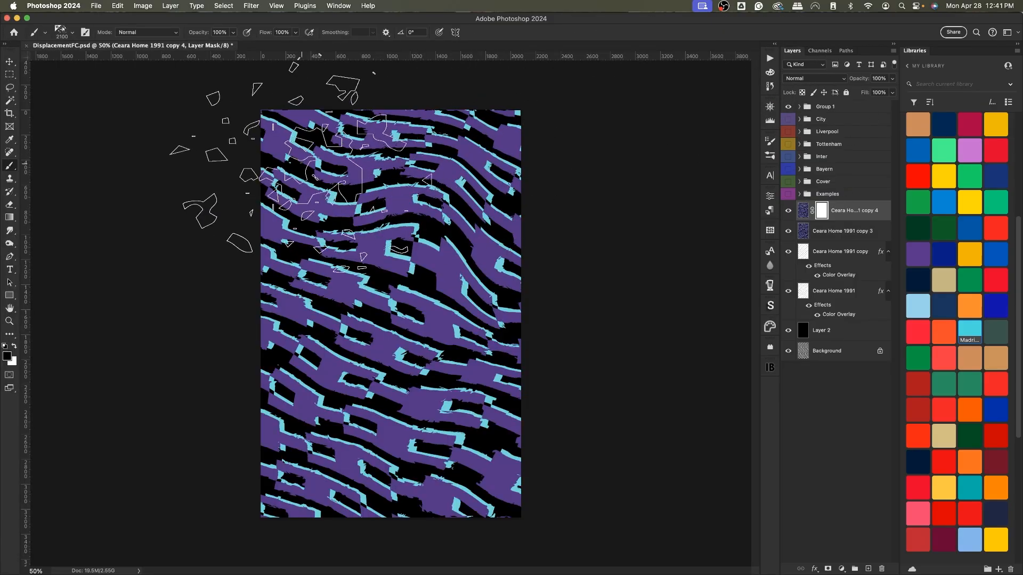
Step: Paint black shards across the displaced copy's layer mask with the 2100 px shard brush
{"action": "mouse_move", "coordinate": [300, 165]}
{"action": "left_mouse_down"}
{"action": "mouse_move", "coordinate": [239, 149]}
{"action": "mouse_move", "coordinate": [288, 309]}
{"action": "mouse_move", "coordinate": [370, 331]}
{"action": "mouse_move", "coordinate": [231, 371]}
{"action": "mouse_move", "coordinate": [509, 434]}
{"action": "mouse_move", "coordinate": [626, 365]}
{"action": "mouse_move", "coordinate": [660, 280]}
{"action": "left_mouse_up"}
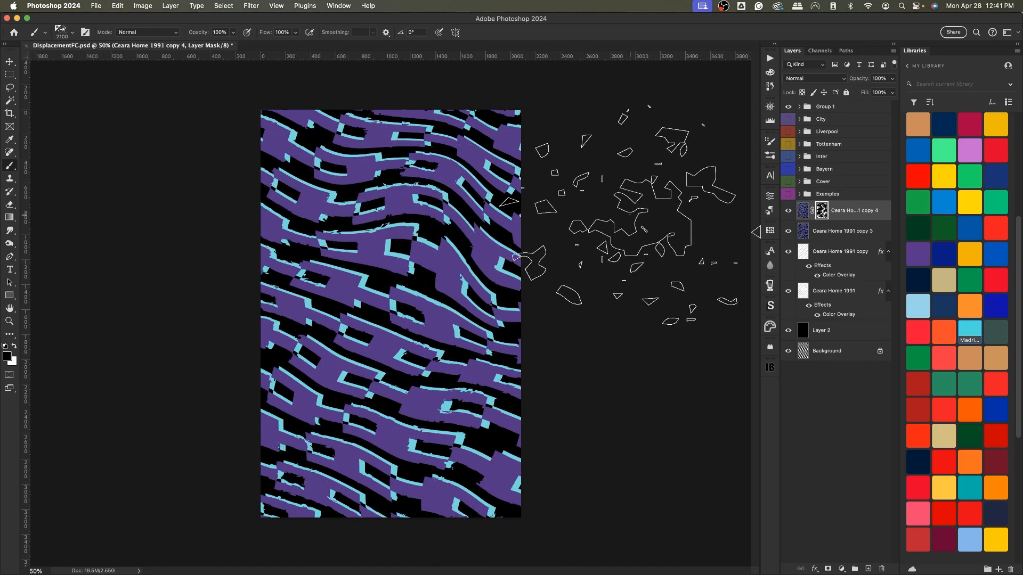
Step: Duplicate the masked displaced layer, hide the original, and replace the duplicate's mask with a blank white one
{"action": "left_click", "coordinate": [857, 213]}
{"action": "key", "text": "super+j"}
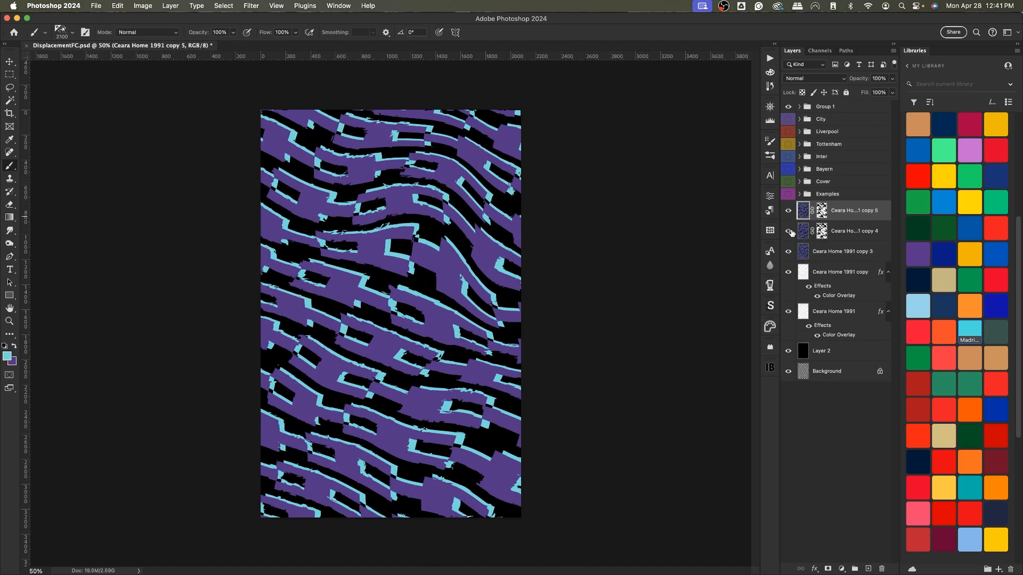
{"action": "right_click", "coordinate": [820, 221]}
{"action": "left_click", "coordinate": [847, 232]}
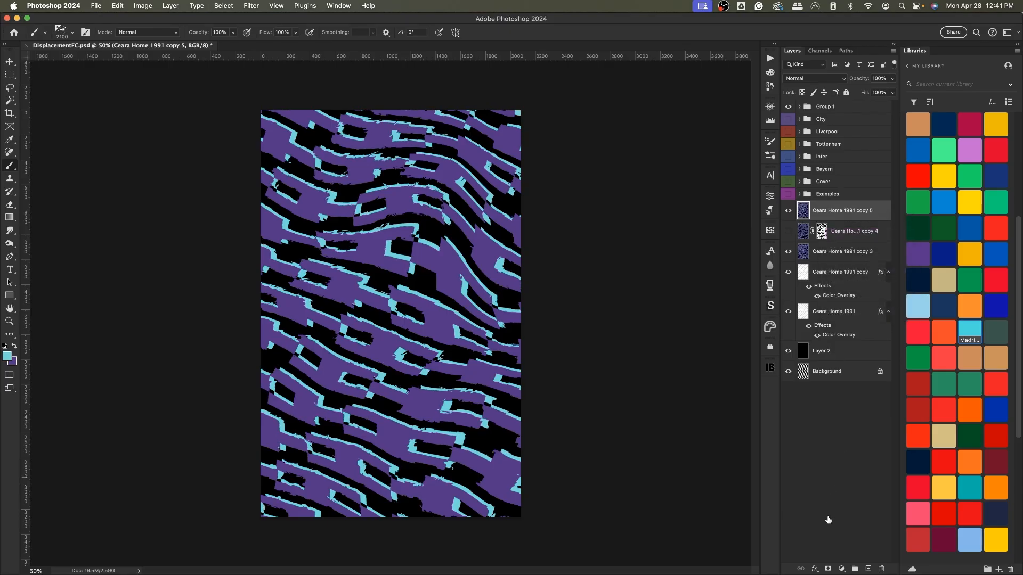
{"action": "left_click", "coordinate": [827, 569]}
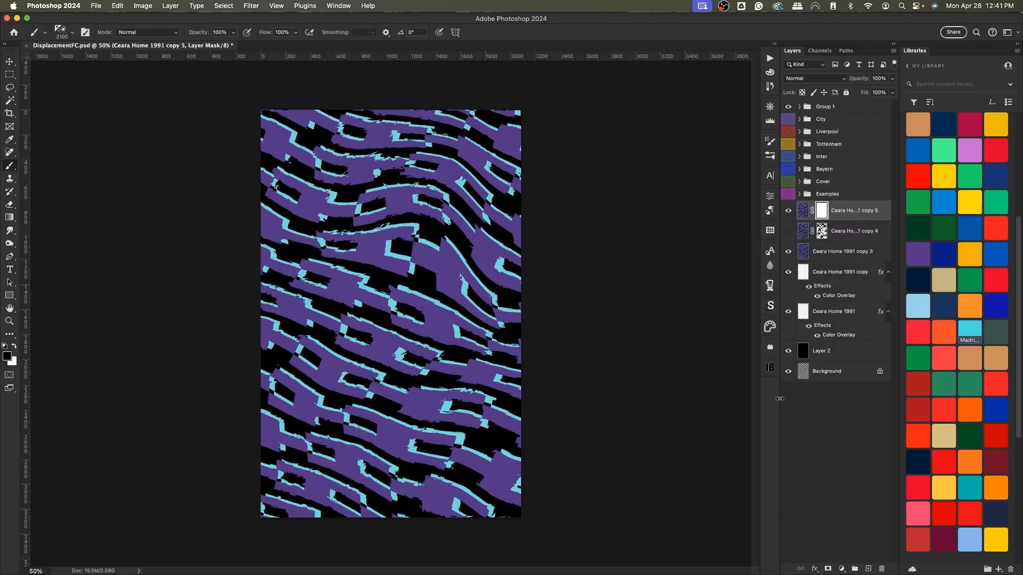
Step: Draw a closed zigzag Pen path crossing the canvas repeatedly from top to bottom, with its corner points outside the canvas edges
{"action": "left_click", "coordinate": [8, 257]}
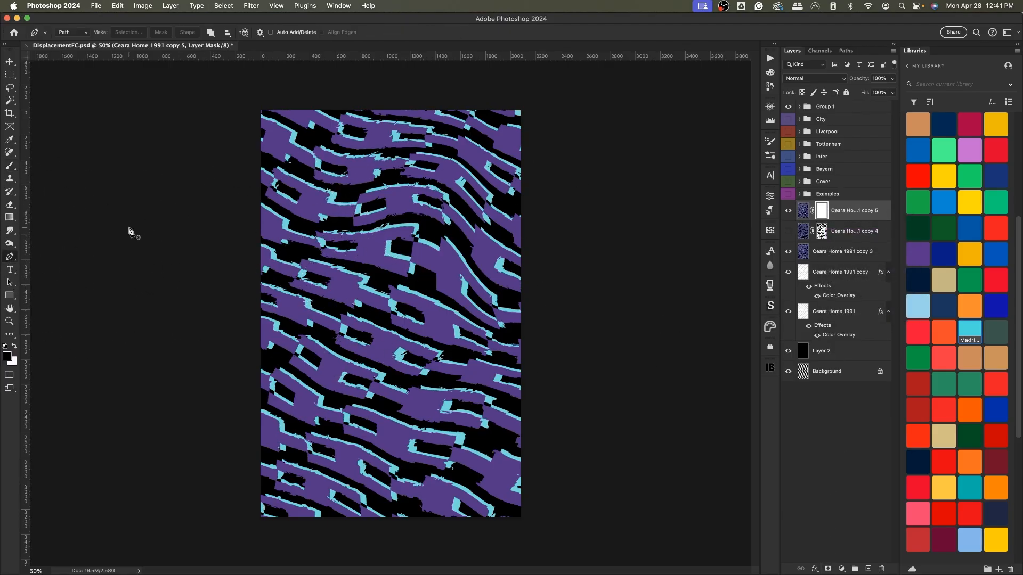
{"action": "left_click", "coordinate": [161, 240]}
{"action": "left_click", "coordinate": [437, 81]}
{"action": "left_click_drag", "start_coordinate": [192, 327], "coordinate": [222, 319]}
{"action": "left_click", "coordinate": [573, 106]}
{"action": "left_click", "coordinate": [201, 347]}
{"action": "left_click", "coordinate": [655, 222]}
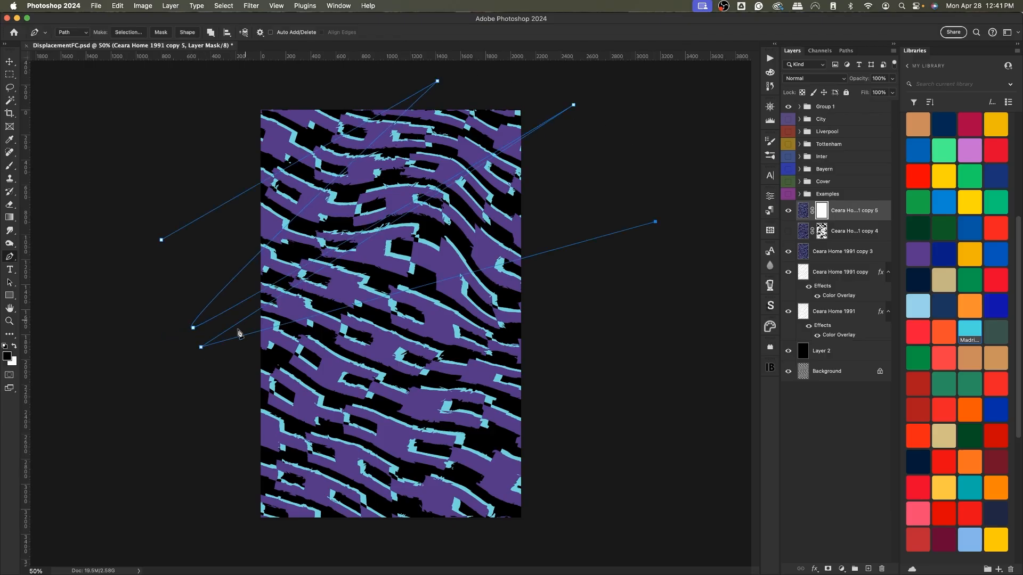
{"action": "left_click", "coordinate": [204, 358]}
{"action": "left_click", "coordinate": [651, 255]}
{"action": "left_click", "coordinate": [227, 449]}
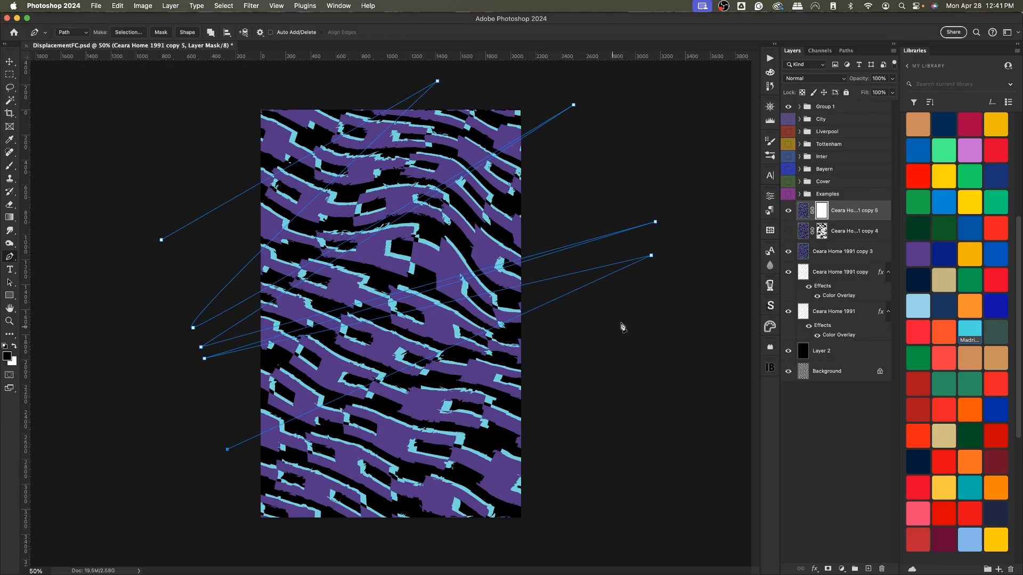
{"action": "left_click", "coordinate": [630, 316]}
{"action": "left_click", "coordinate": [170, 484]}
{"action": "left_click", "coordinate": [665, 486]}
{"action": "left_click", "coordinate": [333, 92]}
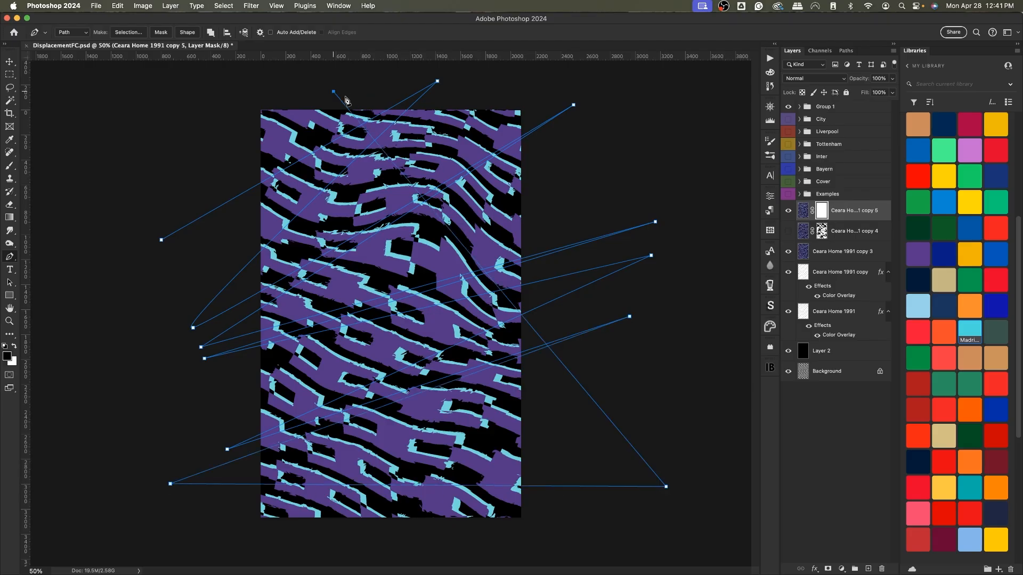
{"action": "key", "text": "super+z"}
{"action": "left_click", "coordinate": [240, 542]}
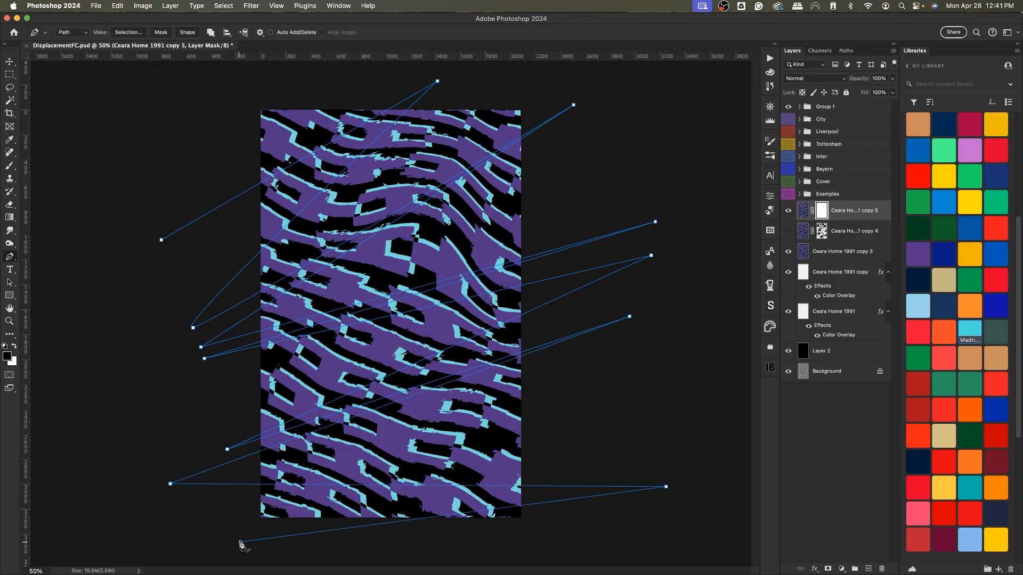
{"action": "left_click", "coordinate": [110, 476]}
{"action": "left_click", "coordinate": [162, 241]}
Step: Fill the zigzag path with black at 100% opacity on the new layer mask and delete the path
{"action": "right_click", "coordinate": [433, 280]}
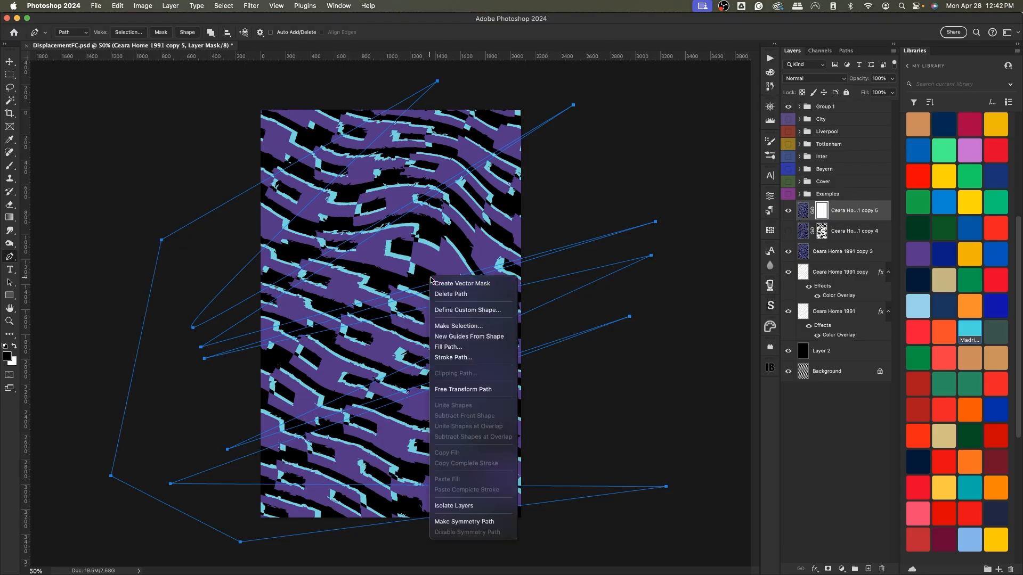
{"action": "key", "text": "Escape"}
{"action": "key", "text": "i"}
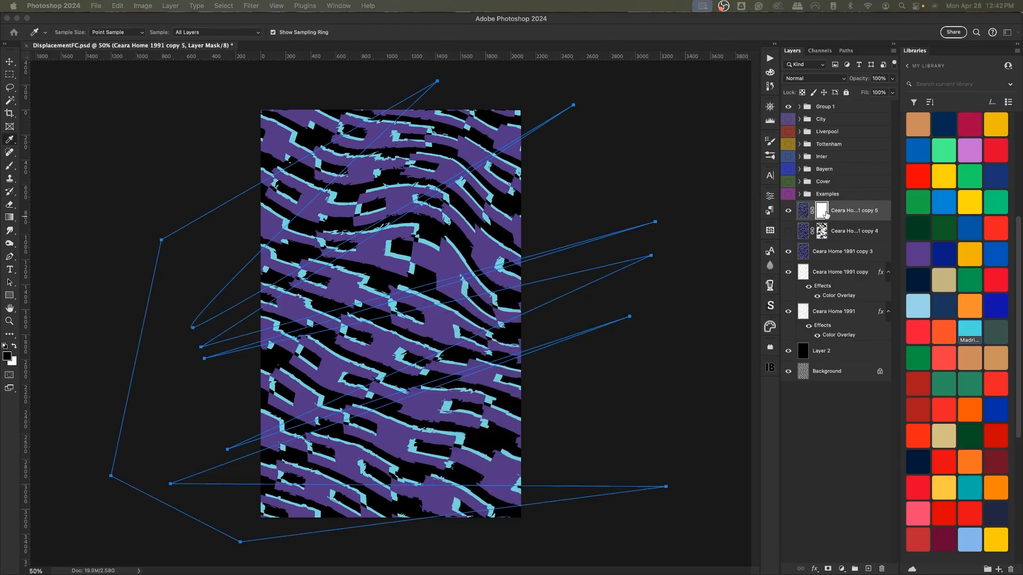
{"action": "left_click", "coordinate": [9, 256]}
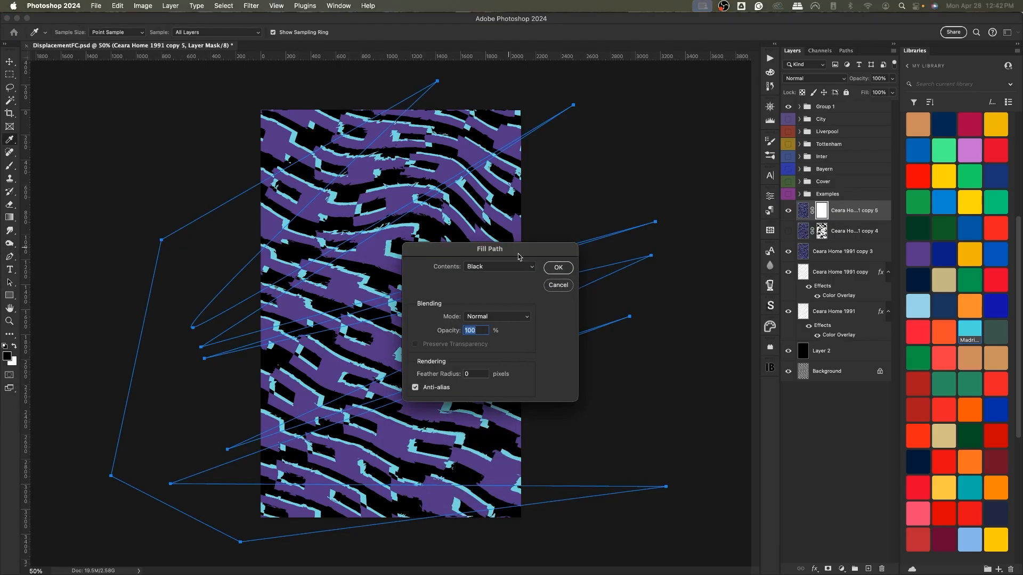
{"action": "left_click", "coordinate": [557, 265]}
{"action": "right_click", "coordinate": [432, 230]}
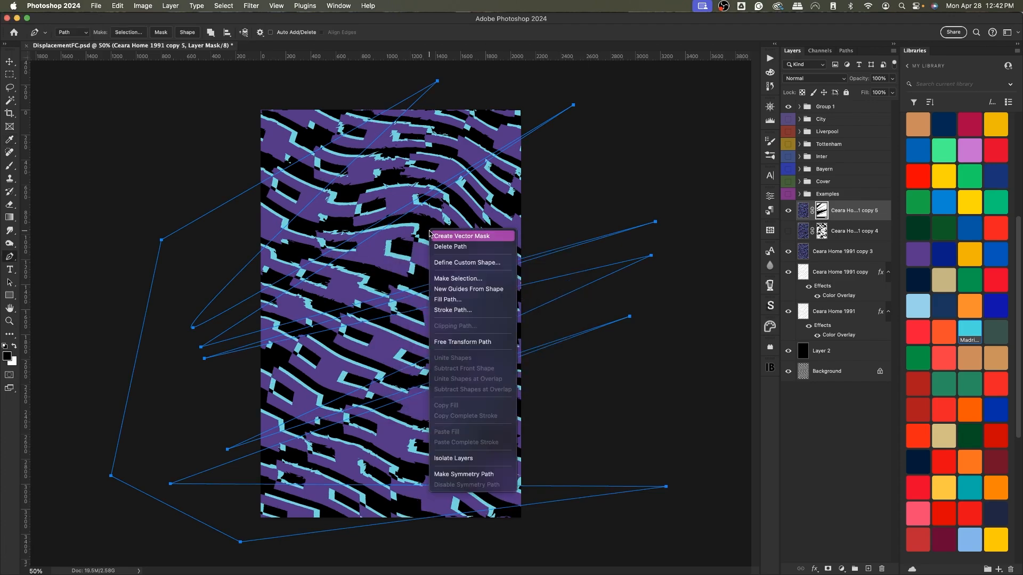
{"action": "left_click", "coordinate": [450, 254]}
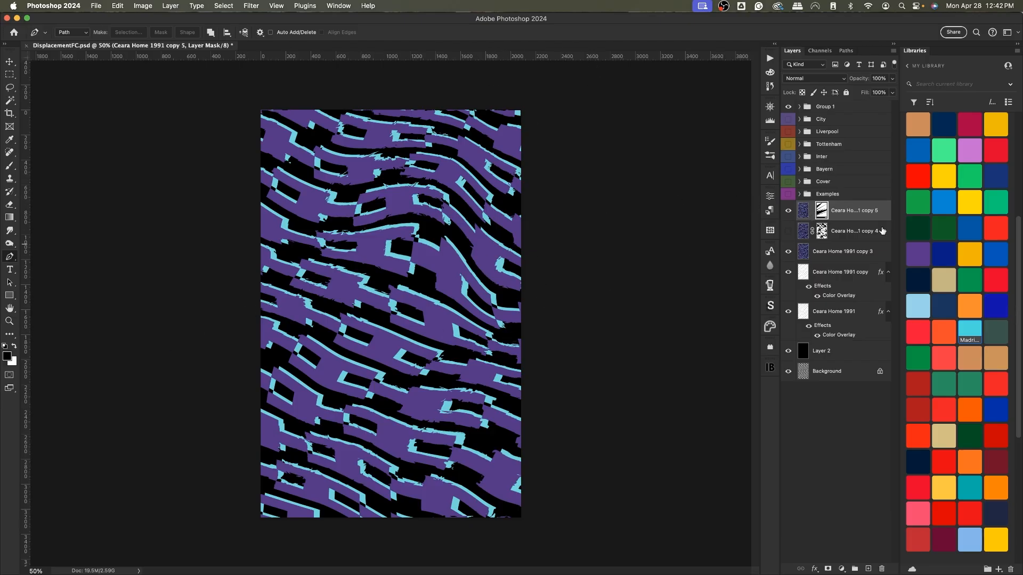
Step: With its mask unlinked, scale the top displaced layer's image to about 114.77% from its center
{"action": "left_click", "coordinate": [802, 211]}
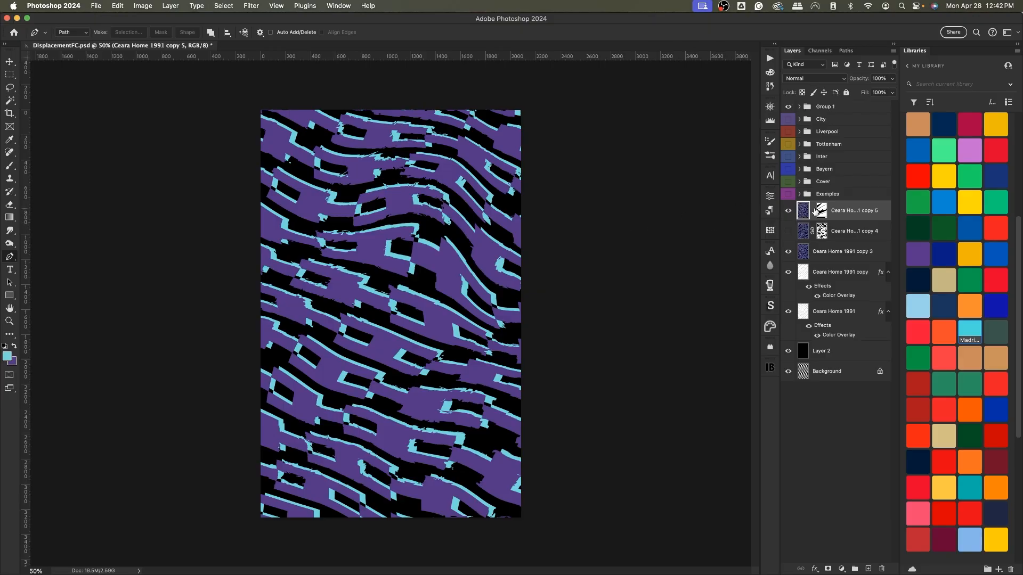
{"action": "key", "text": "super+t"}
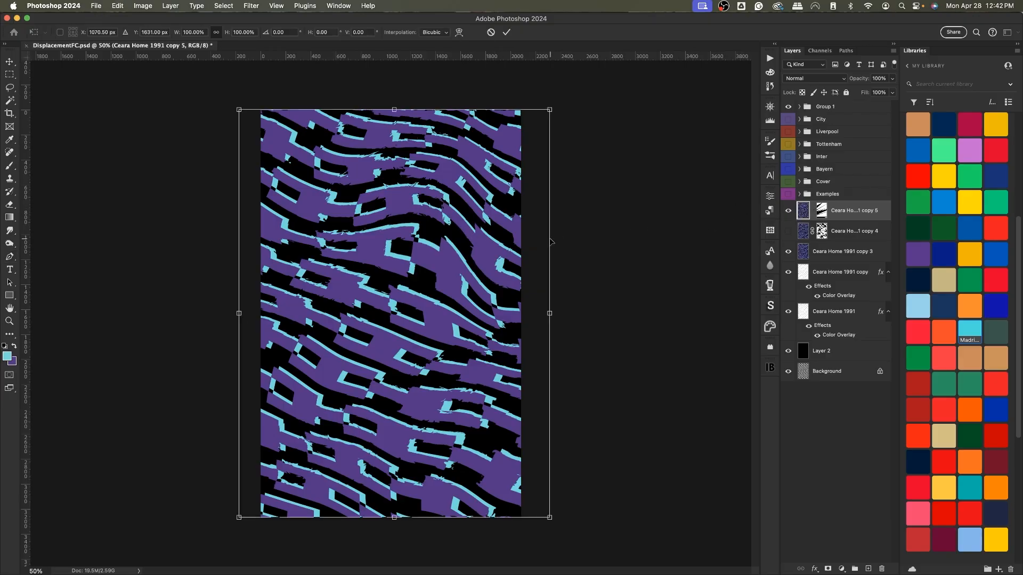
{"action": "left_click_drag", "start_coordinate": [552, 313], "coordinate": [576, 307]}
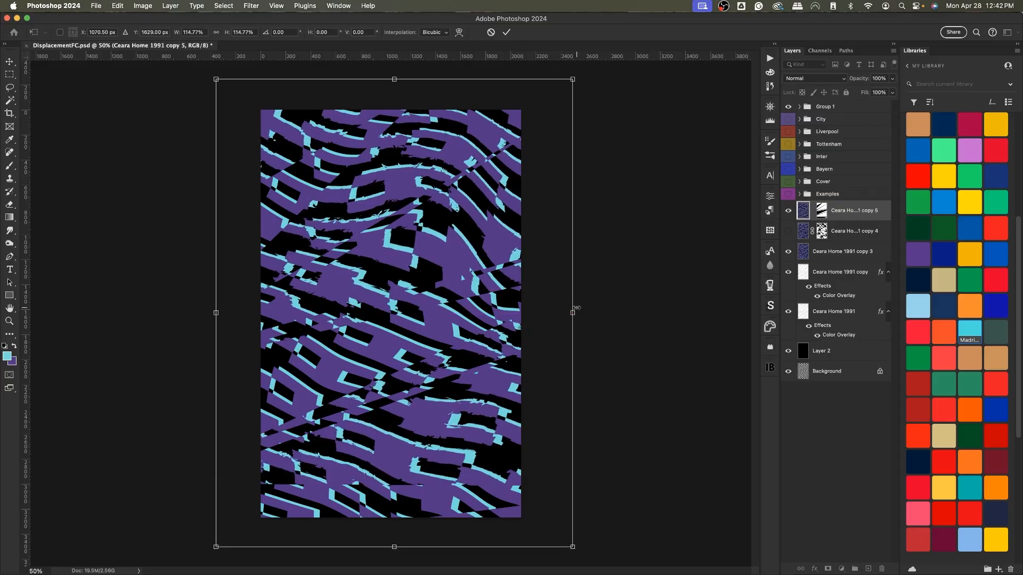
{"action": "key", "text": "Return"}
{"action": "key", "text": "p"}
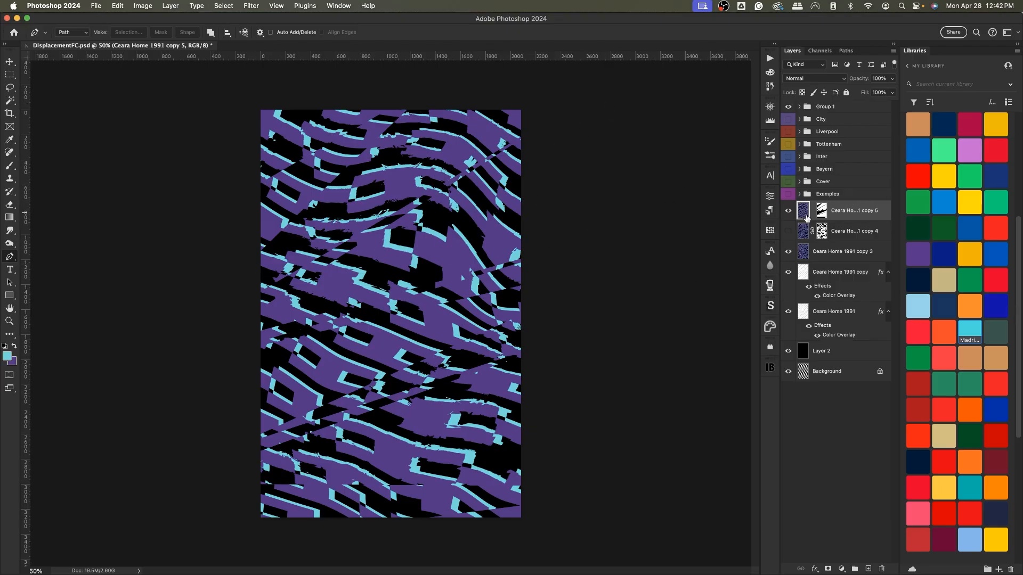
Step: Duplicate the layers from the scaled displaced copy down to Layer 2 and merge the duplicates into one layer
{"action": "left_click", "coordinate": [851, 351], "text": "shift"}
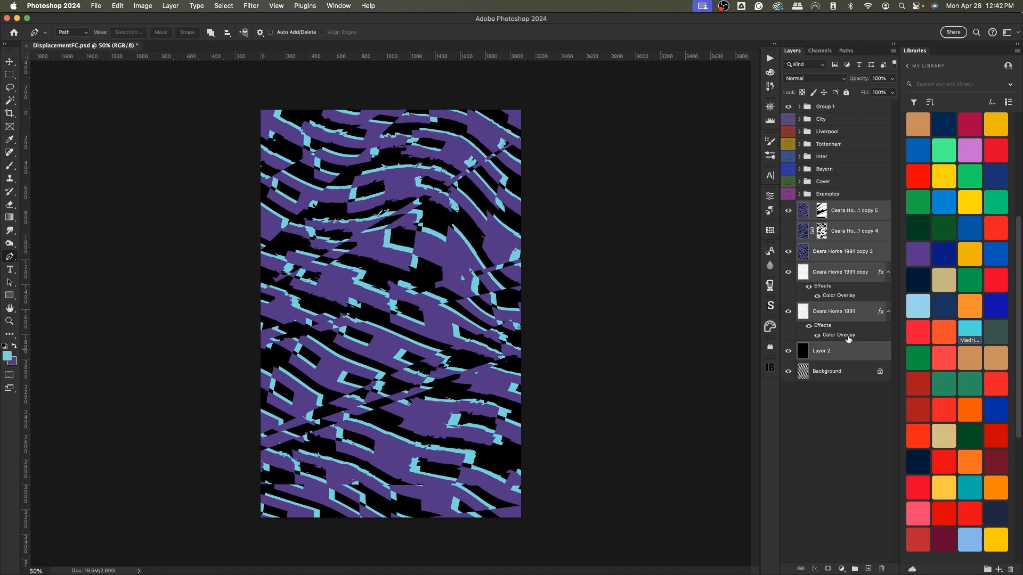
{"action": "key", "text": "super+j"}
{"action": "key", "text": "super+e"}
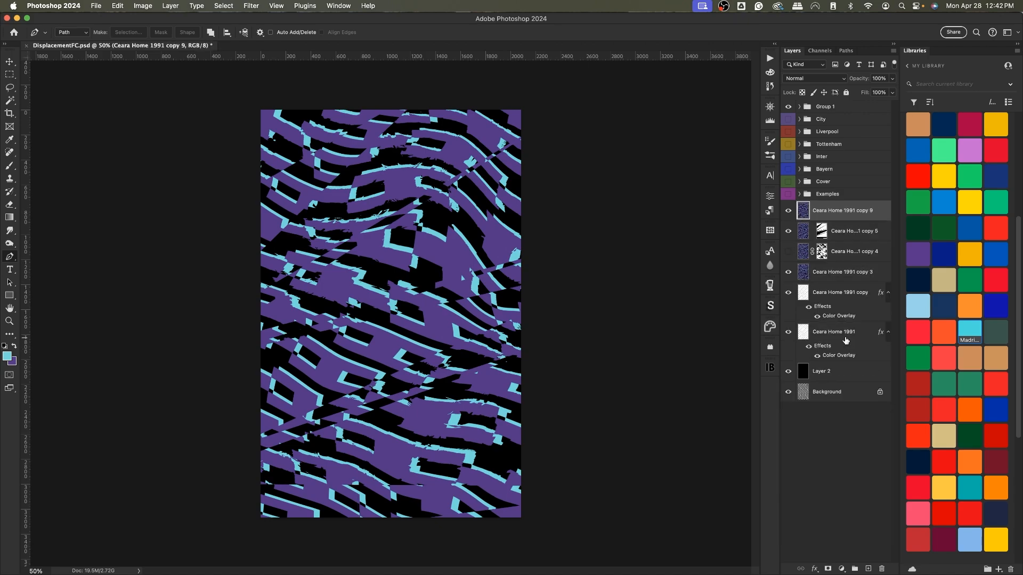
Step: Try the "Wave - Heavy" action on the merged pattern, undo it, and run "Wave 2 - Heavy" instead
{"action": "left_click", "coordinate": [769, 60]}
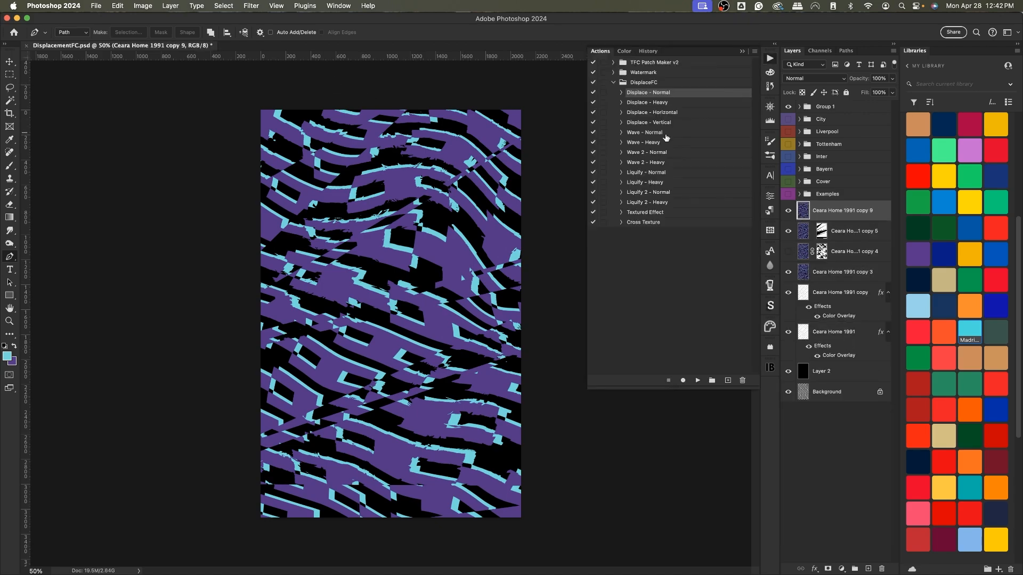
{"action": "left_click", "coordinate": [644, 133]}
{"action": "left_click", "coordinate": [642, 143]}
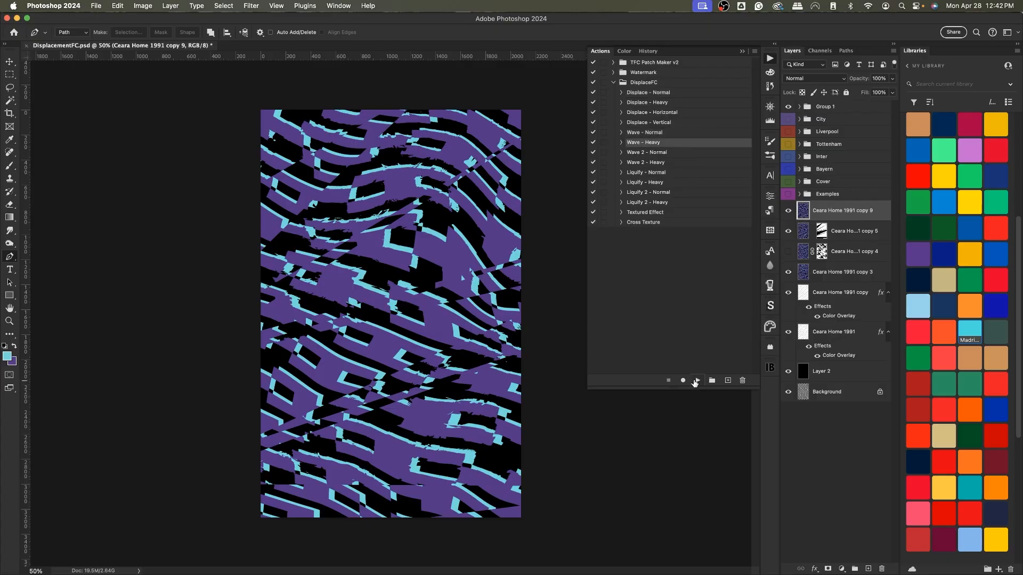
{"action": "left_click", "coordinate": [695, 381]}
{"action": "key", "text": "super+z"}
{"action": "left_click", "coordinate": [651, 163]}
{"action": "left_click", "coordinate": [697, 381]}
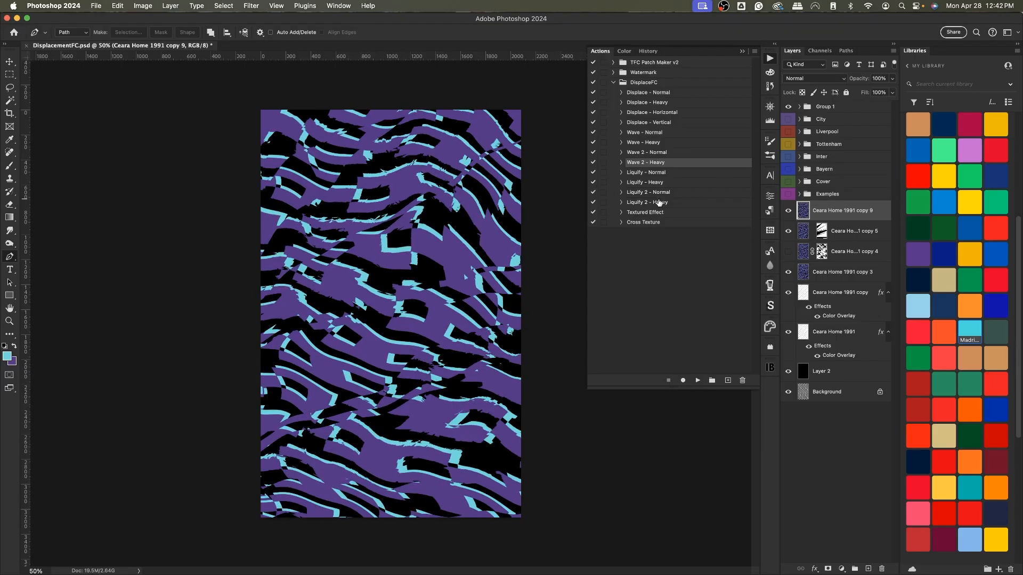
Step: Try the "Liquify 2 - Heavy" action on the waved pattern layer and undo it
{"action": "left_click", "coordinate": [660, 203]}
{"action": "left_click", "coordinate": [698, 381]}
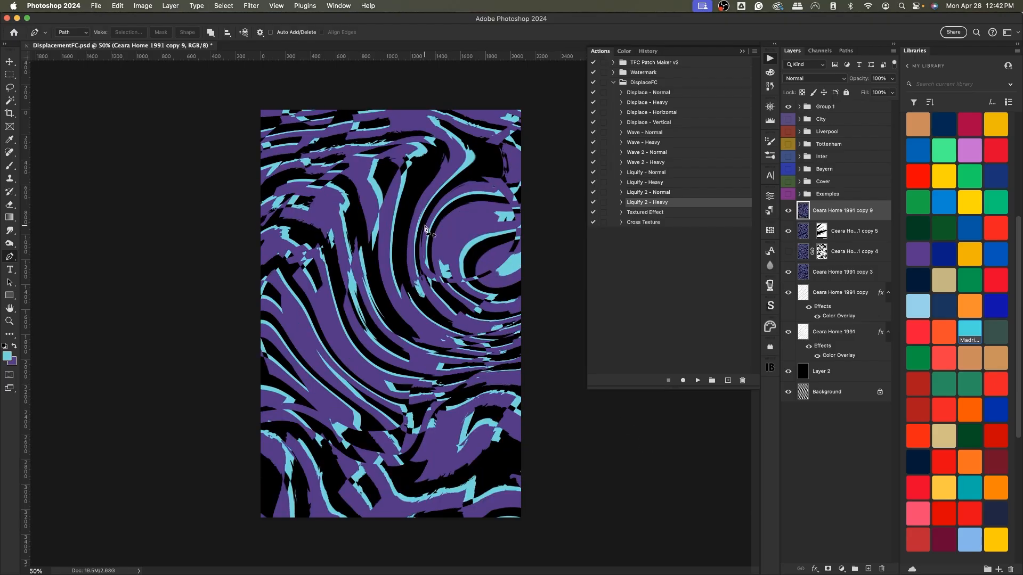
{"action": "key", "text": "super+z"}
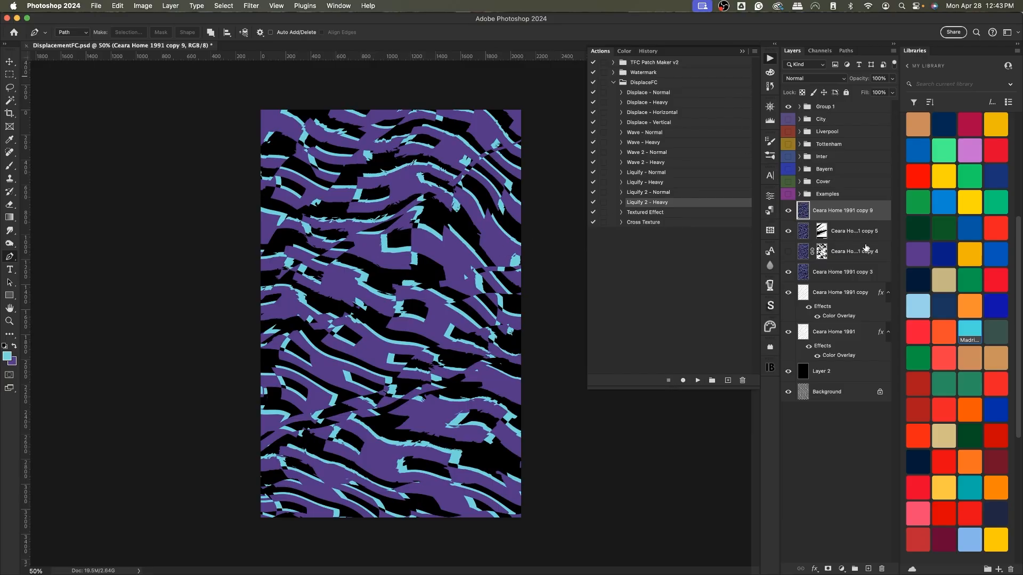
Step: Hide Ceara Home 1991 copy 9 and copy 5, show copy 4, and merge duplicates of copy 4 and copy 3 into a new layer
{"action": "left_click", "coordinate": [789, 211]}
{"action": "left_click", "coordinate": [789, 231]}
{"action": "left_click", "coordinate": [789, 251]}
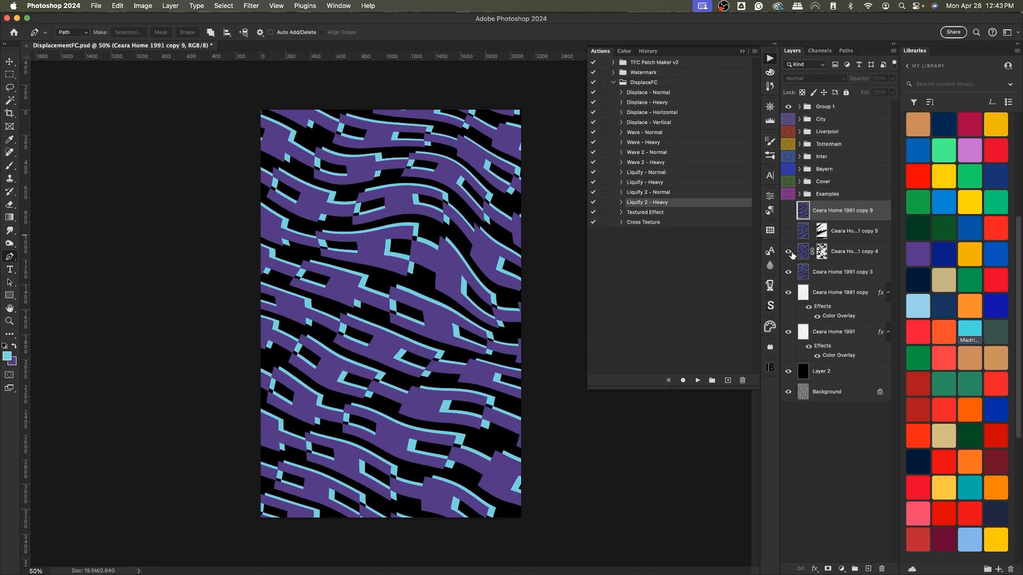
{"action": "left_click", "coordinate": [853, 255]}
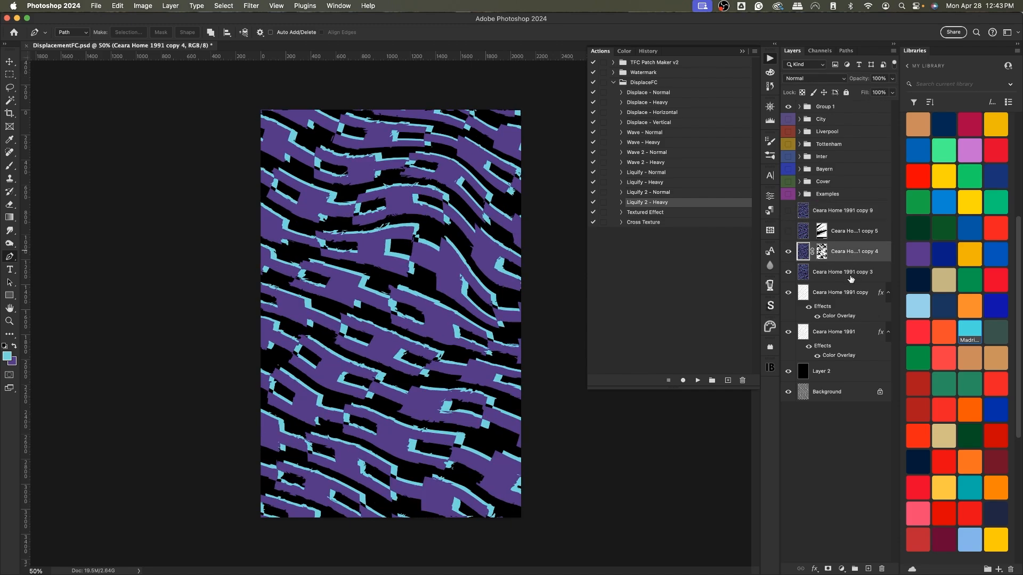
{"action": "left_click", "coordinate": [851, 273], "text": "shift"}
{"action": "key", "text": "super+alt+e"}
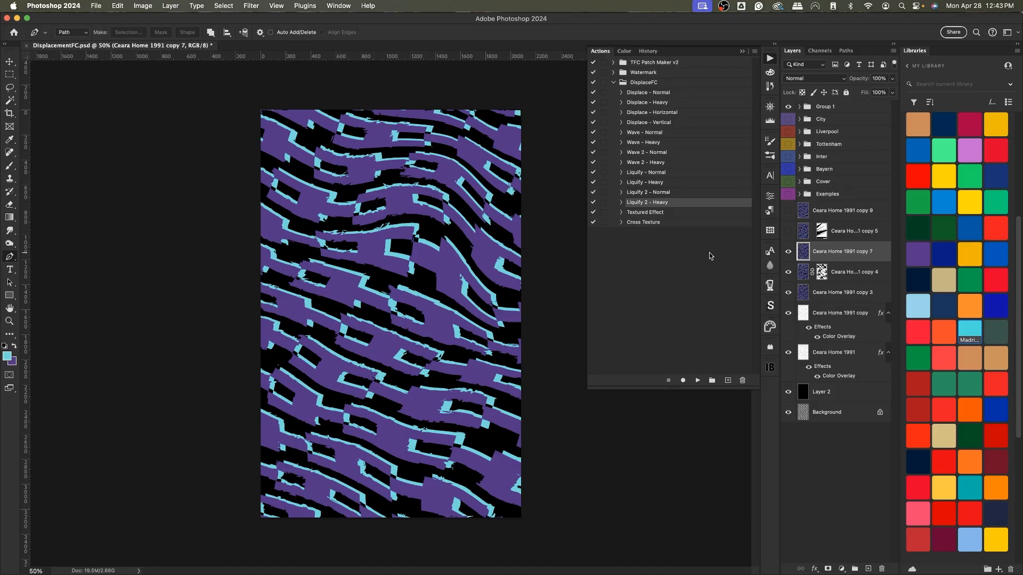
Step: Try the "Liquify 2 - Normal" action on the newly merged pattern layer
{"action": "left_click", "coordinate": [656, 193]}
{"action": "left_click", "coordinate": [698, 381]}
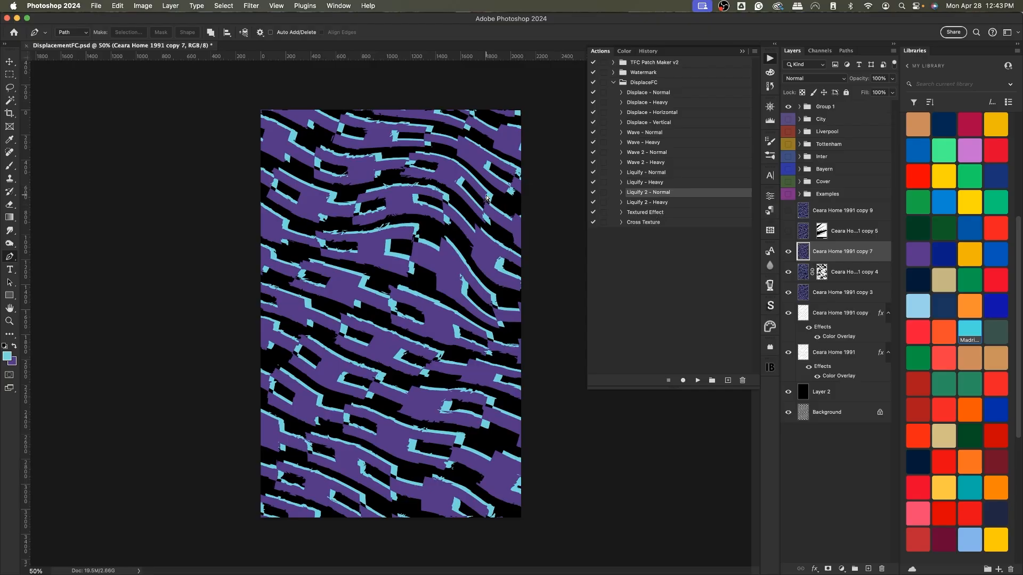
Step: Run "Displace - Heavy" on the newly merged layer at horizontal and vertical scale 20 with the Displacement 5.psd map
{"action": "key", "text": "super+equal"}
{"action": "key", "text": "super+0"}
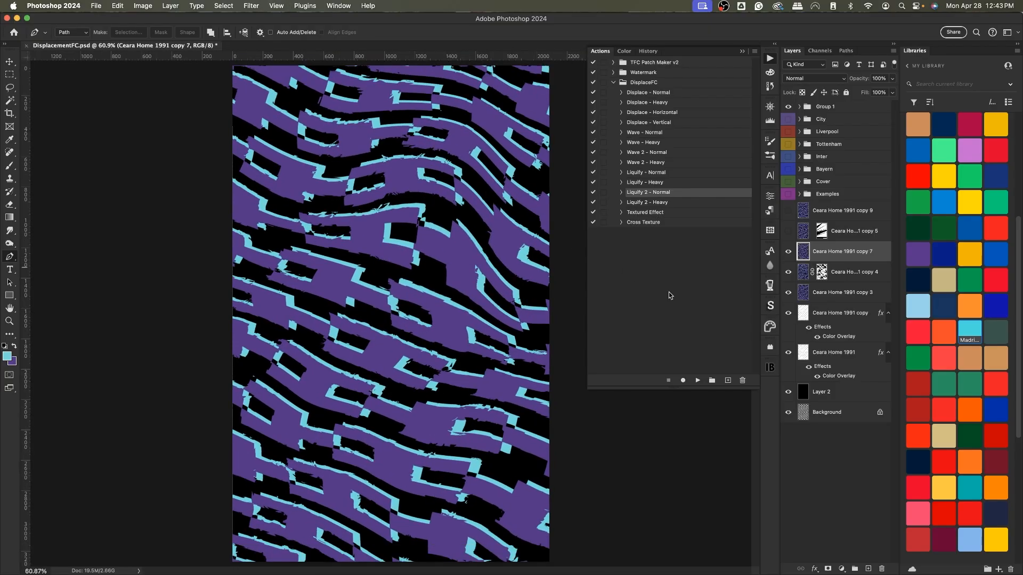
{"action": "left_click", "coordinate": [643, 102]}
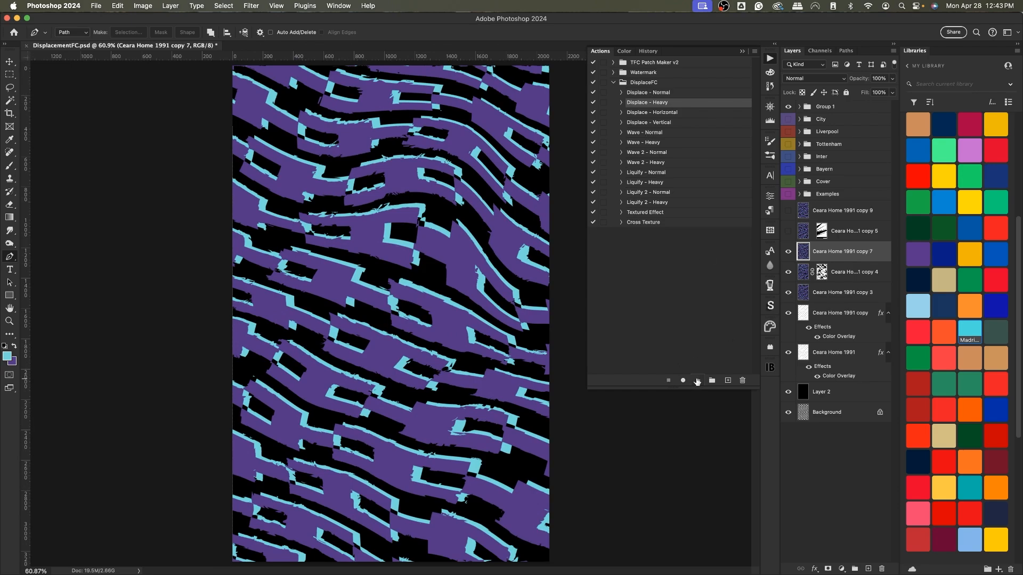
{"action": "left_click", "coordinate": [697, 382]}
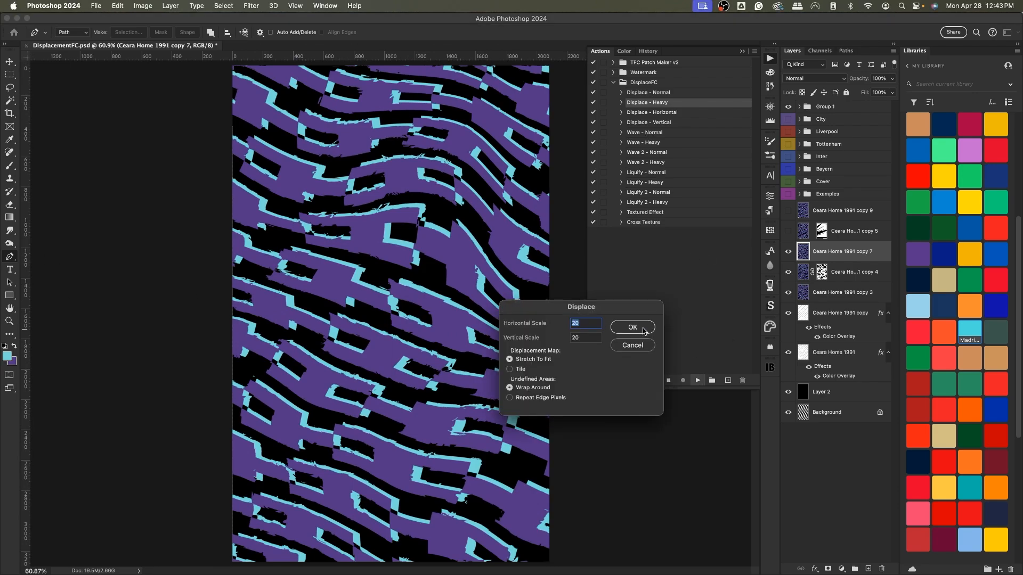
{"action": "key", "text": "Return"}
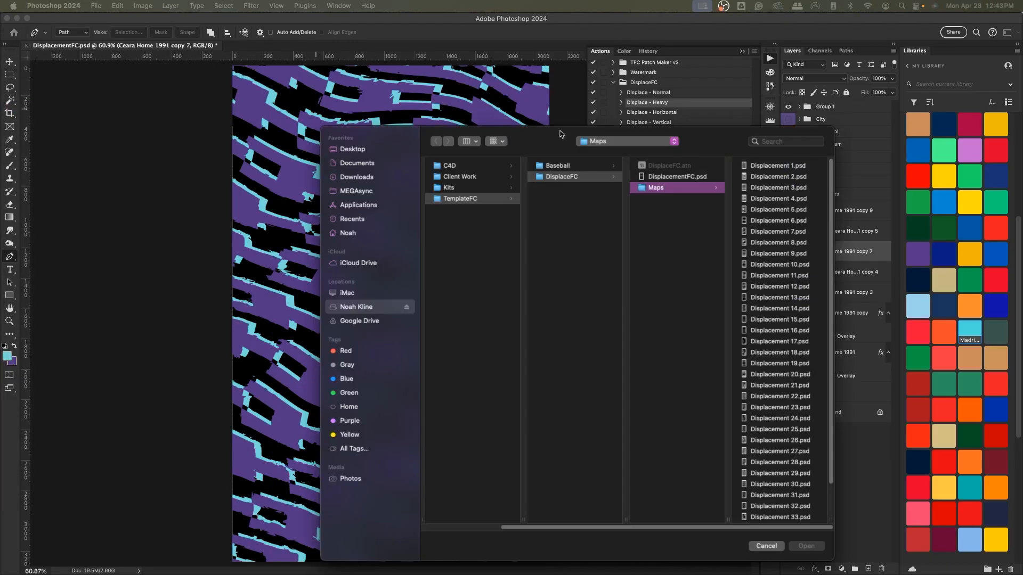
{"action": "left_click", "coordinate": [772, 190]}
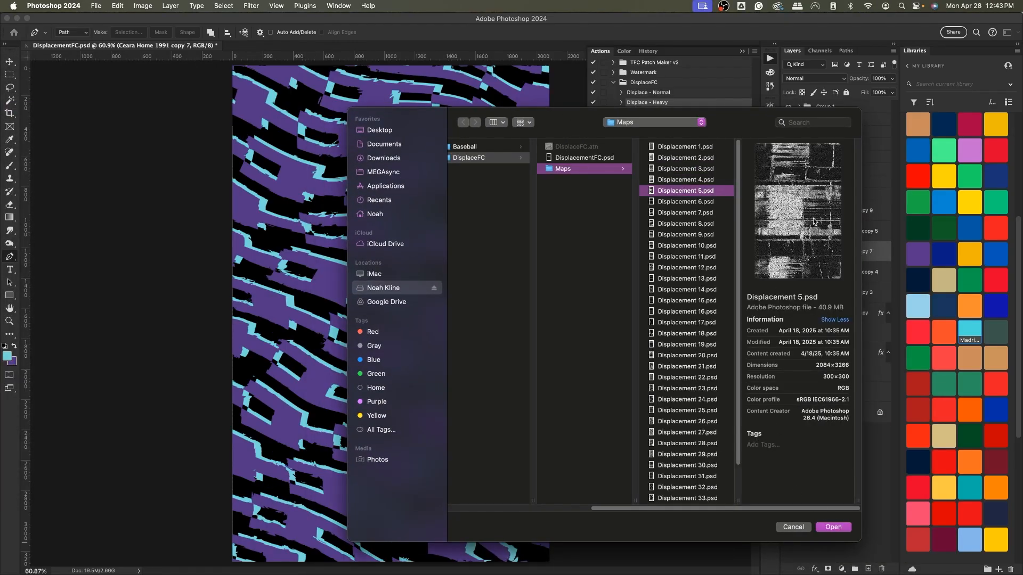
{"action": "left_click", "coordinate": [834, 528]}
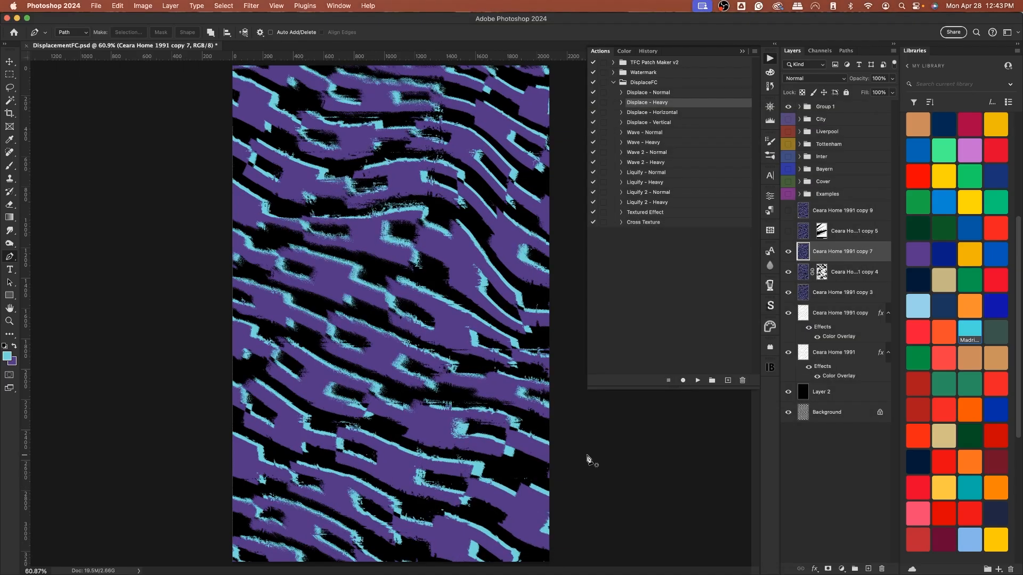
Step: Add a layer mask to the heavily displaced layer and paint black over it with the 2100 px fragment brush to hide scattered parts
{"action": "key", "text": "super+minus"}
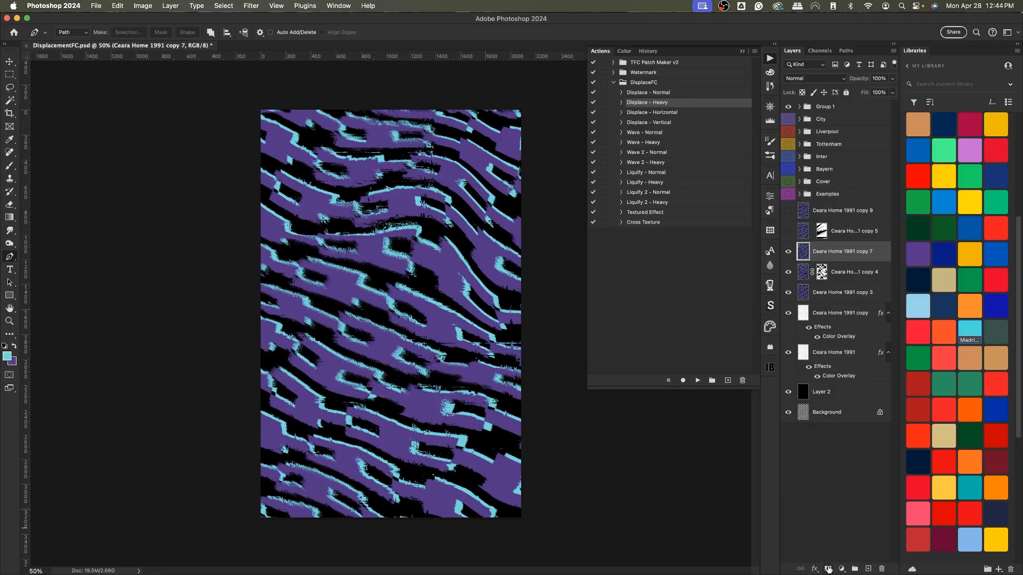
{"action": "left_click", "coordinate": [829, 569]}
{"action": "left_click", "coordinate": [10, 165]}
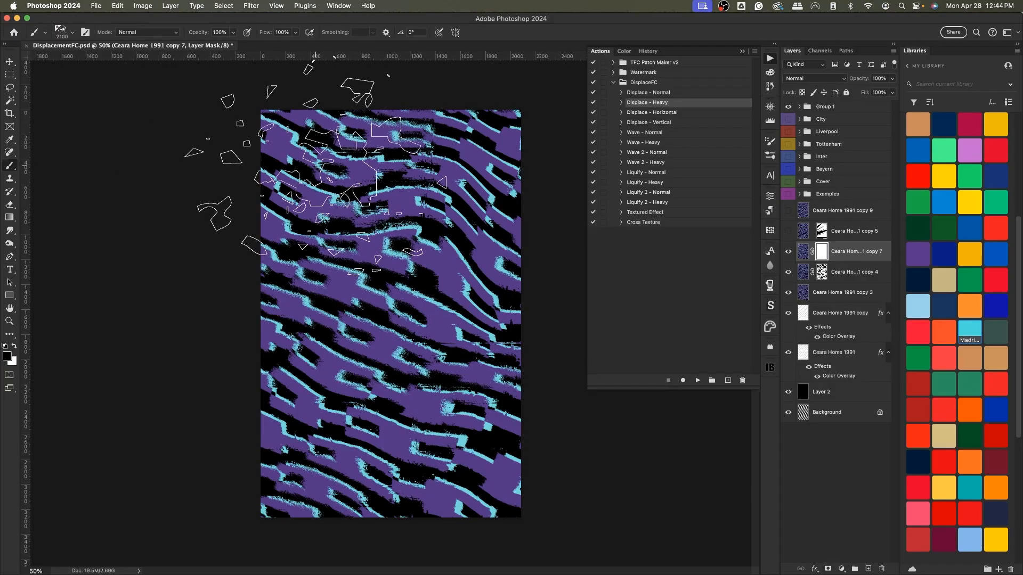
{"action": "mouse_move", "coordinate": [313, 169]}
{"action": "left_mouse_down"}
{"action": "mouse_move", "coordinate": [268, 155]}
{"action": "mouse_move", "coordinate": [404, 176]}
{"action": "mouse_move", "coordinate": [286, 205]}
{"action": "mouse_move", "coordinate": [457, 296]}
{"action": "mouse_move", "coordinate": [309, 277]}
{"action": "mouse_move", "coordinate": [266, 367]}
{"action": "mouse_move", "coordinate": [469, 373]}
{"action": "mouse_move", "coordinate": [473, 427]}
{"action": "mouse_move", "coordinate": [263, 468]}
{"action": "mouse_move", "coordinate": [331, 549]}
{"action": "mouse_move", "coordinate": [513, 410]}
{"action": "mouse_move", "coordinate": [336, 155]}
{"action": "left_mouse_up"}
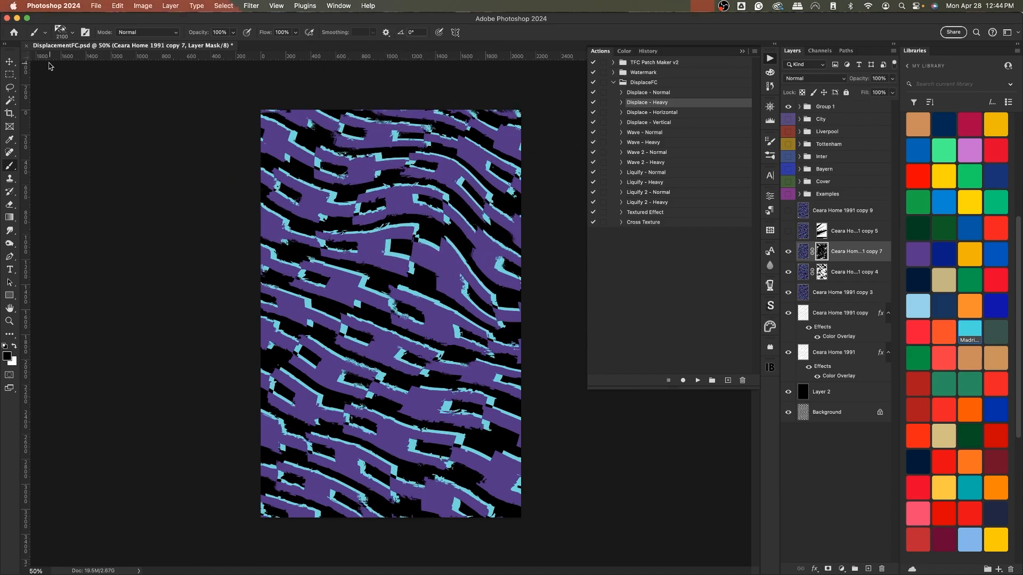
{"action": "key", "text": "alt+F9"}
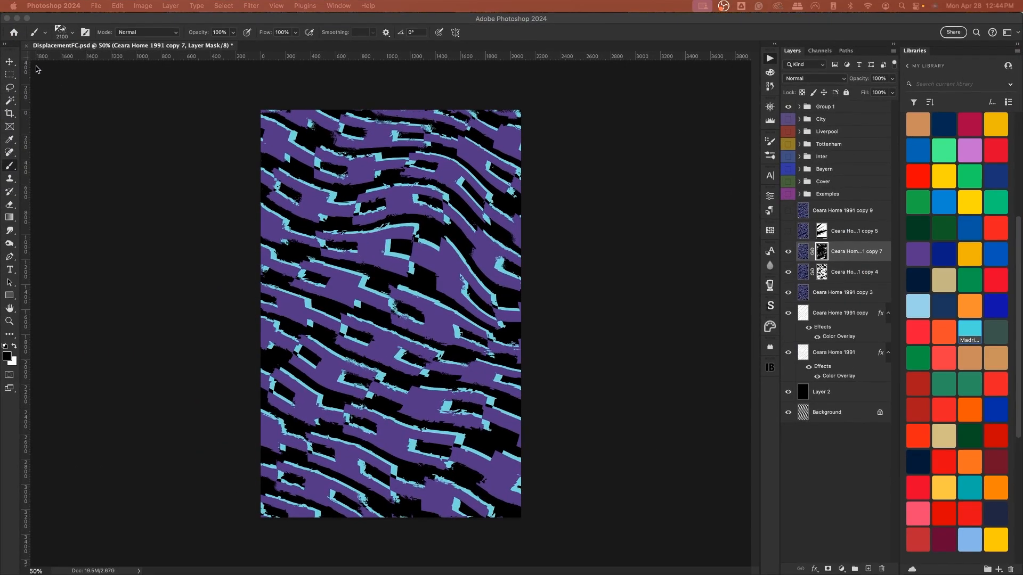
{"action": "key", "text": "alt+F9"}
{"action": "left_click", "coordinate": [8, 61]}
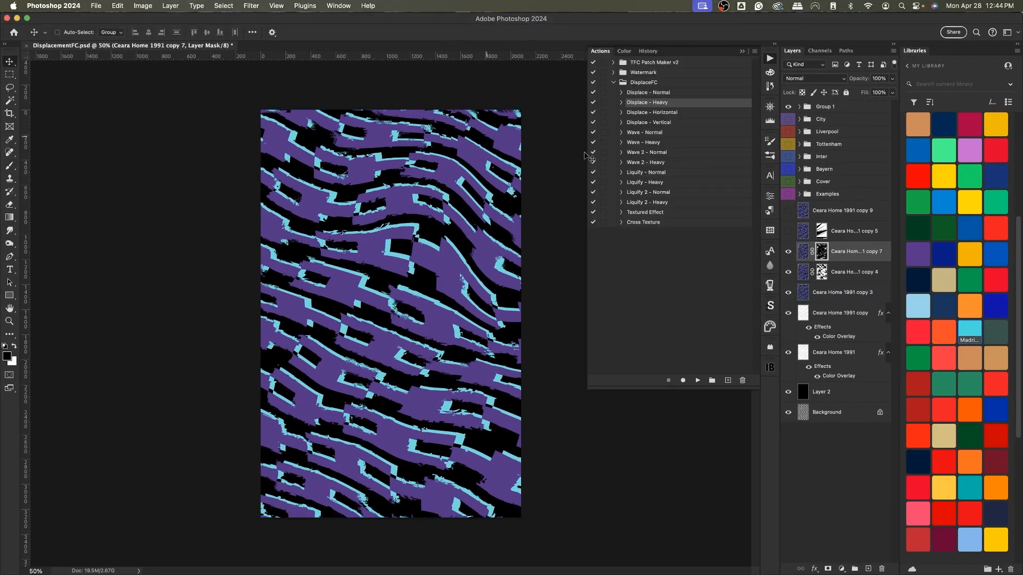
{"action": "left_click", "coordinate": [788, 252]}
{"action": "left_click", "coordinate": [789, 253]}
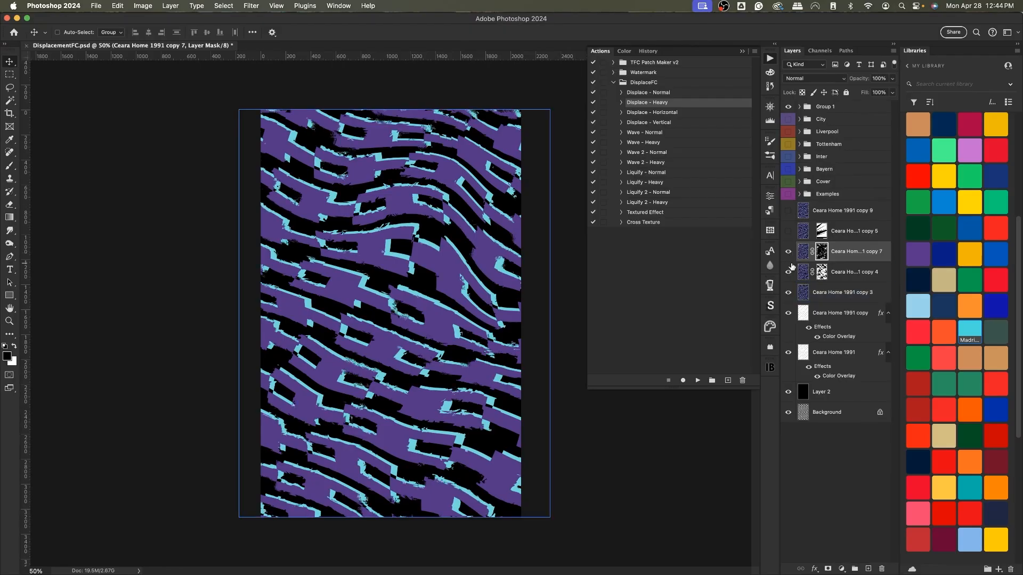
Step: Duplicate Ceara Home 1991 copy 7, copy 4 and copy 3 together and merge the duplicates into one new layer
{"action": "left_click", "coordinate": [844, 292], "text": "shift"}
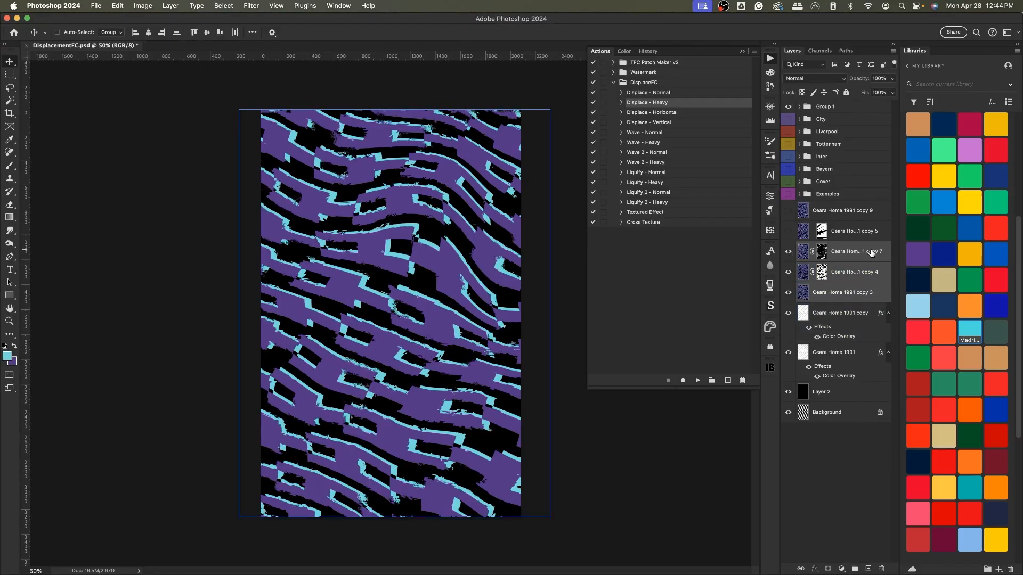
{"action": "left_click", "coordinate": [855, 311], "text": "shift"}
{"action": "left_click", "coordinate": [855, 310], "text": "super"}
{"action": "key", "text": "super"}
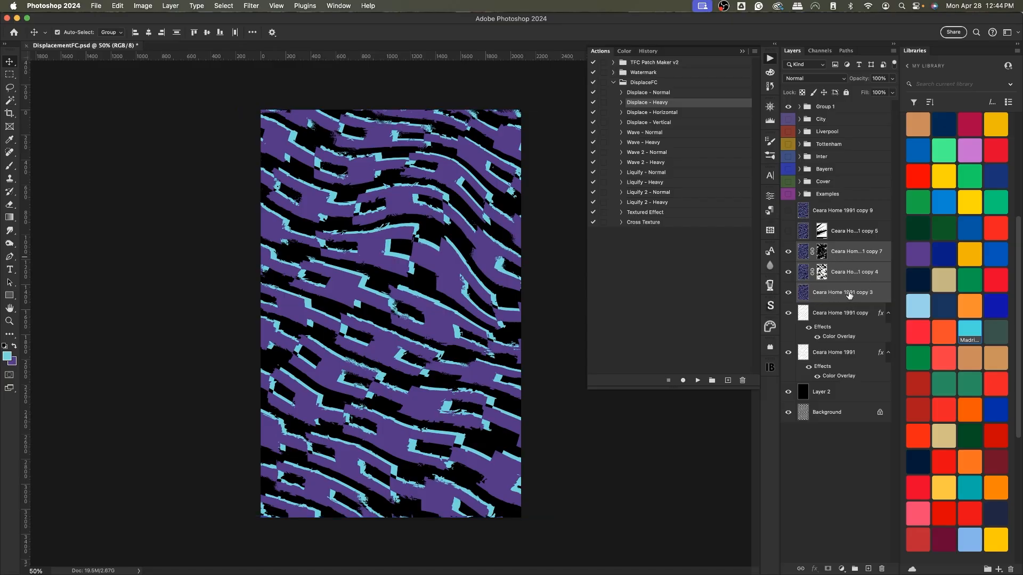
{"action": "key", "text": "super+j"}
{"action": "key", "text": "super+e"}
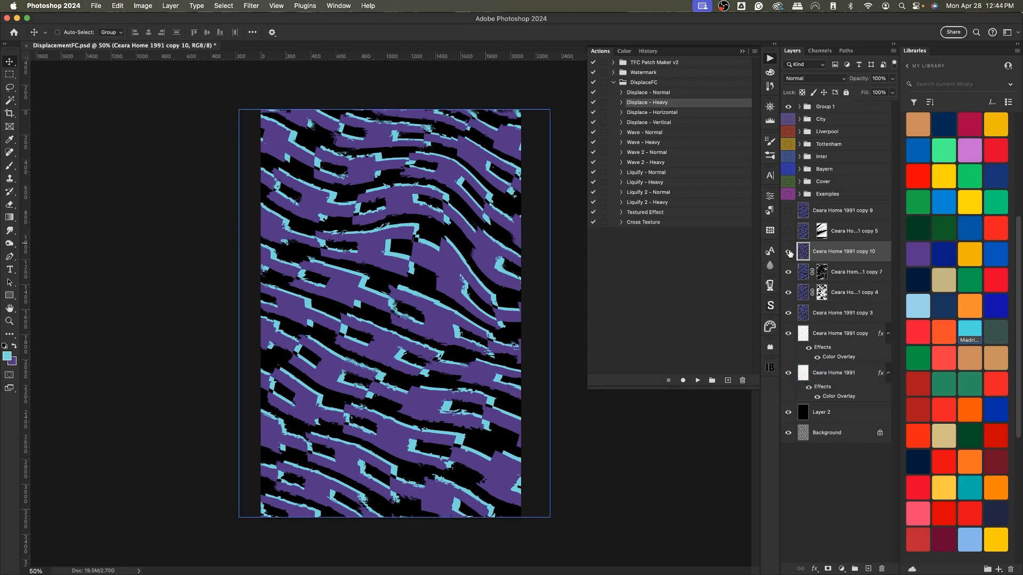
Step: Run the "Cross Texture" action on the newly merged pattern layer
{"action": "scroll", "coordinate": [328, 208], "scroll_direction": "up", "scroll_amount": 2}
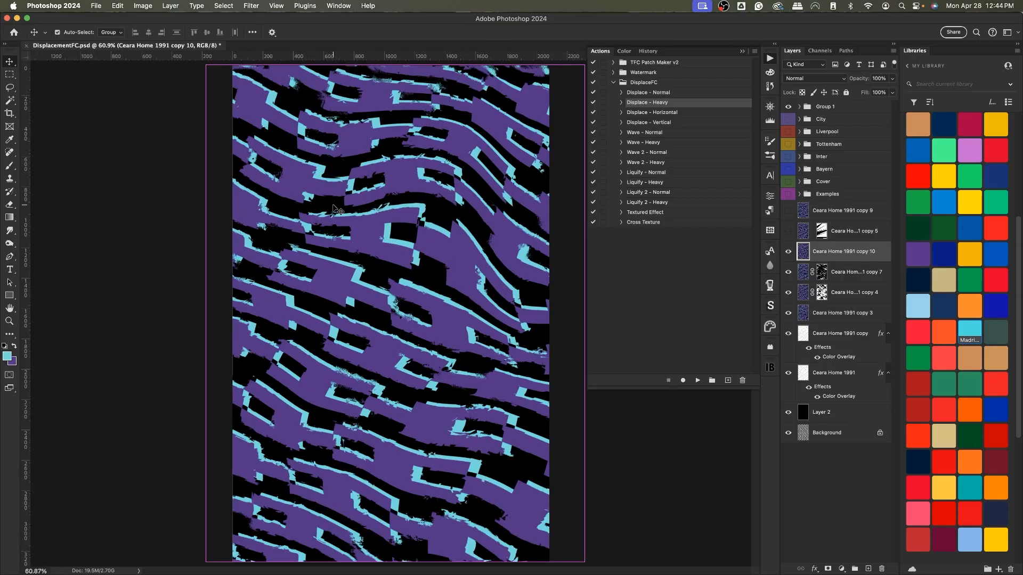
{"action": "left_click", "coordinate": [641, 222]}
{"action": "key", "text": "super"}
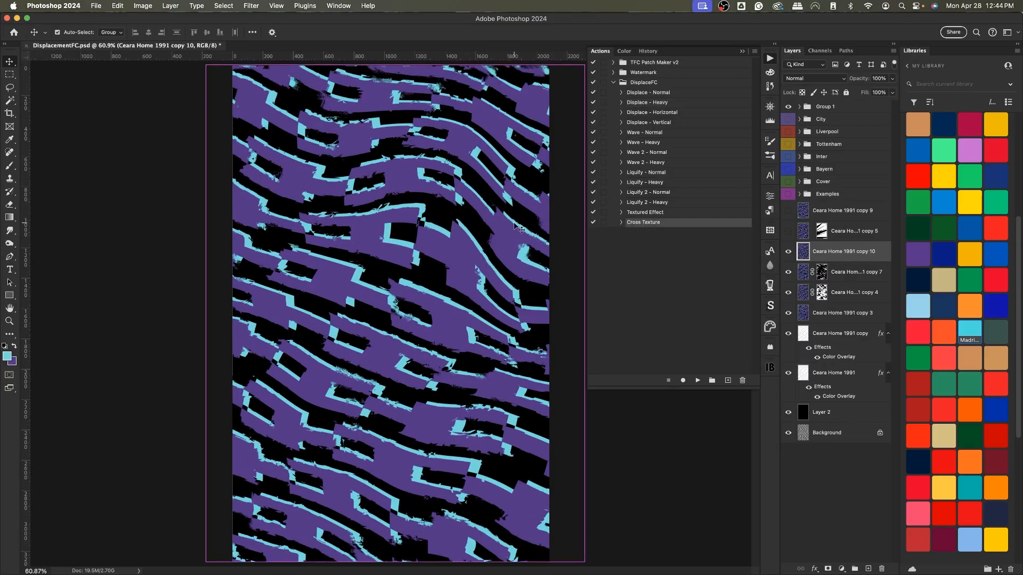
{"action": "scroll", "coordinate": [517, 228], "scroll_direction": "up", "scroll_amount": 6}
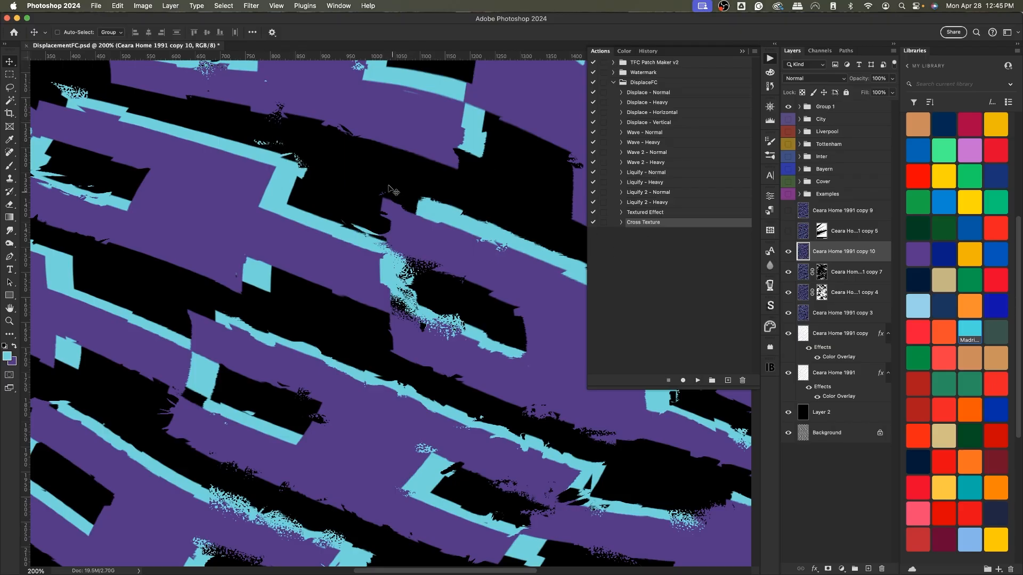
{"action": "left_click", "coordinate": [697, 380]}
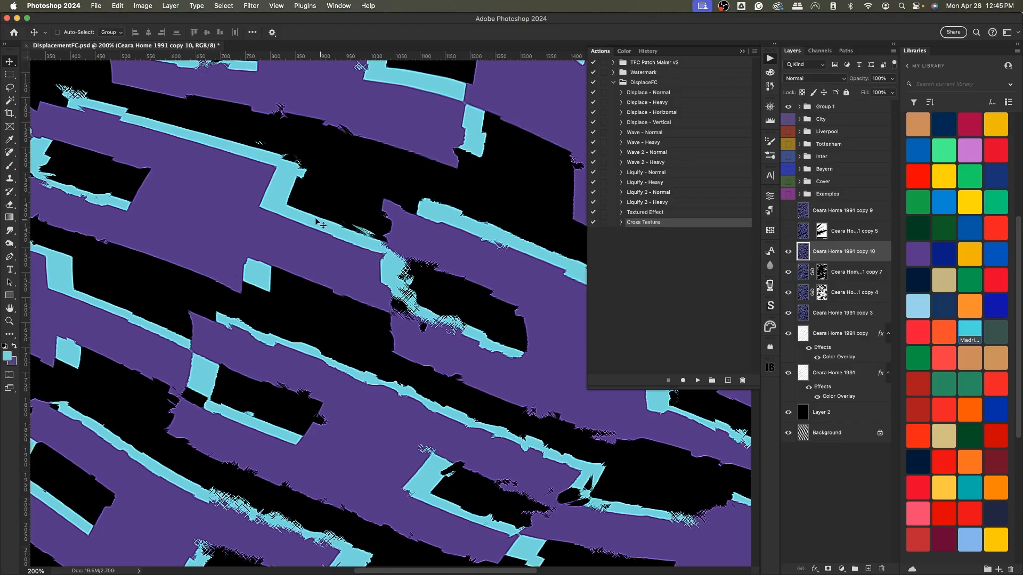
{"action": "key", "text": "super"}
{"action": "key", "text": "super+0"}
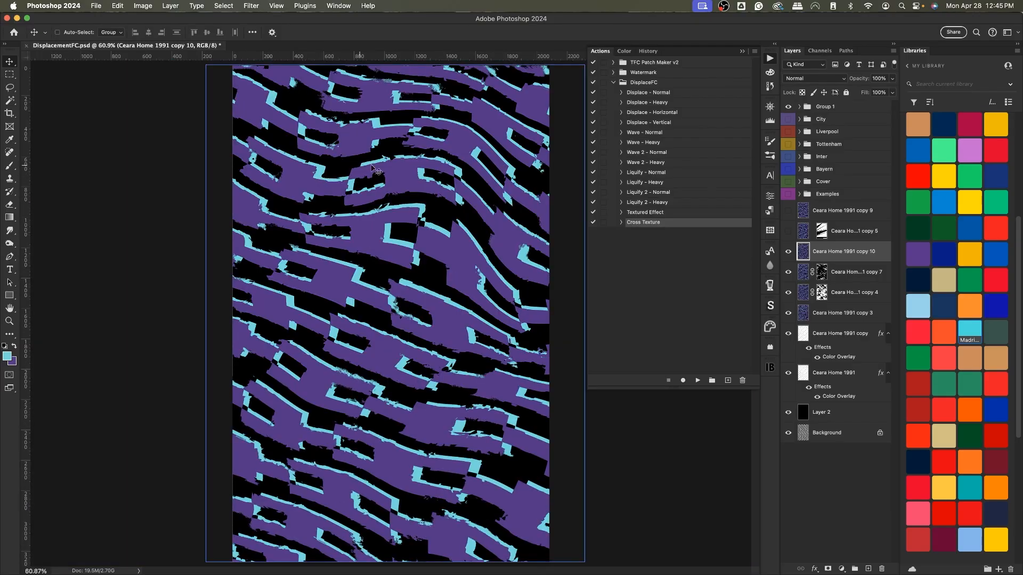
Step: Toggle the visibility of the cross-textured layer to compare the pattern with and without the effect
{"action": "left_click", "coordinate": [789, 253]}
{"action": "left_click", "coordinate": [789, 253]}
{"action": "left_click", "coordinate": [789, 253]}
{"action": "left_click", "coordinate": [789, 253]}
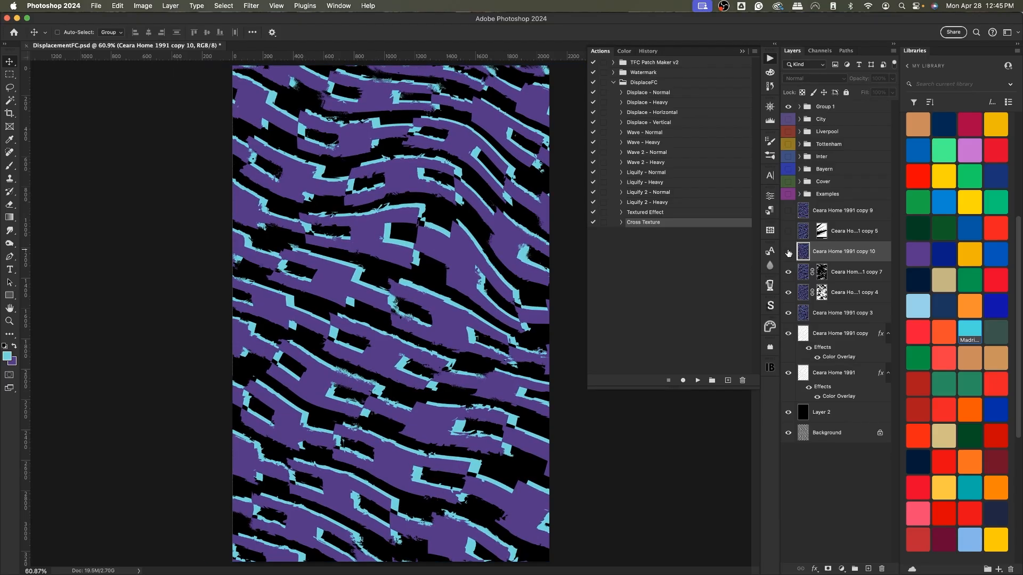
{"action": "left_click", "coordinate": [788, 253]}
{"action": "left_click", "coordinate": [789, 253]}
{"action": "left_click", "coordinate": [789, 253]}
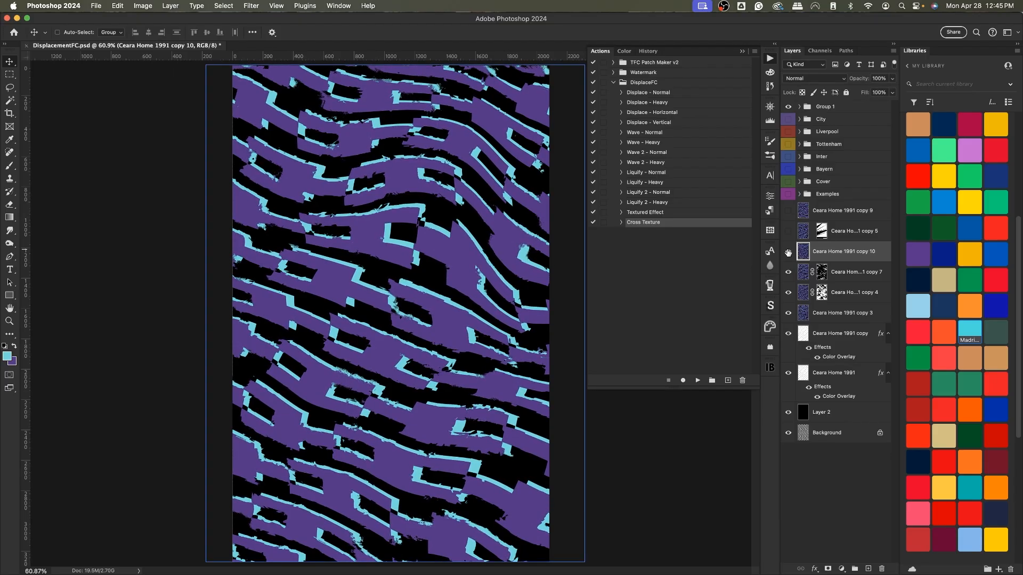
{"action": "left_click", "coordinate": [789, 253]}
{"action": "left_click", "coordinate": [789, 253]}
{"action": "left_click", "coordinate": [789, 253]}
{"action": "left_click", "coordinate": [789, 253]}
Step: Duplicate the cross-textured layer and run the "Textured Effect" action on the duplicate
{"action": "key", "text": "super"}
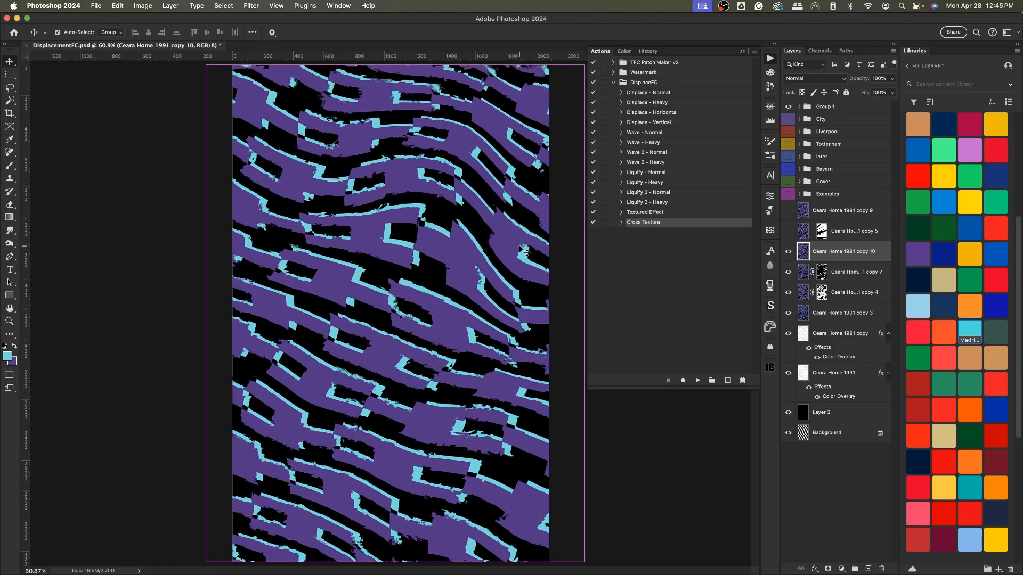
{"action": "key", "text": "super+j"}
{"action": "left_click", "coordinate": [642, 213]}
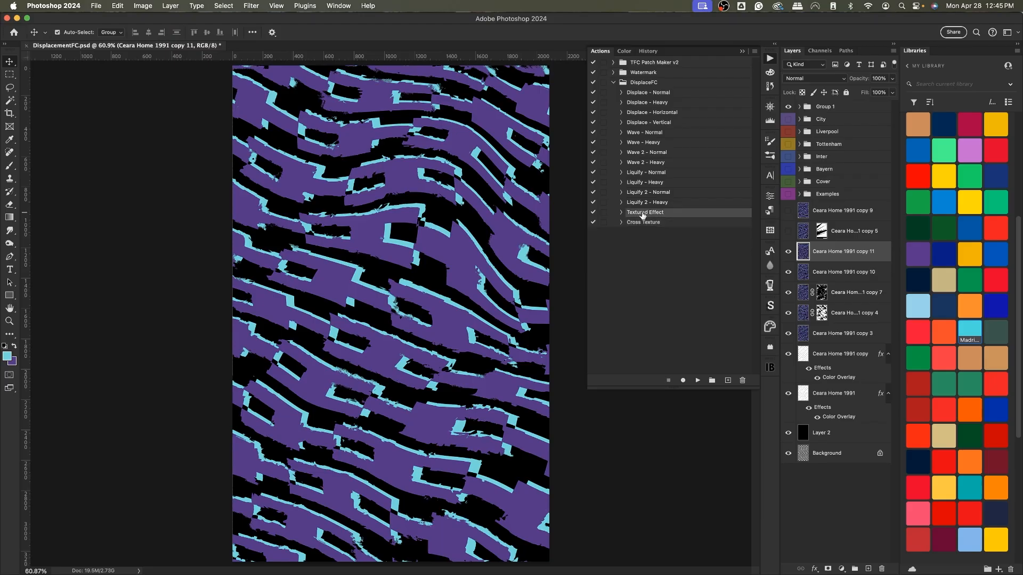
{"action": "key", "text": "super+equal"}
{"action": "key", "text": "super+equal"}
{"action": "key", "text": "super+equal"}
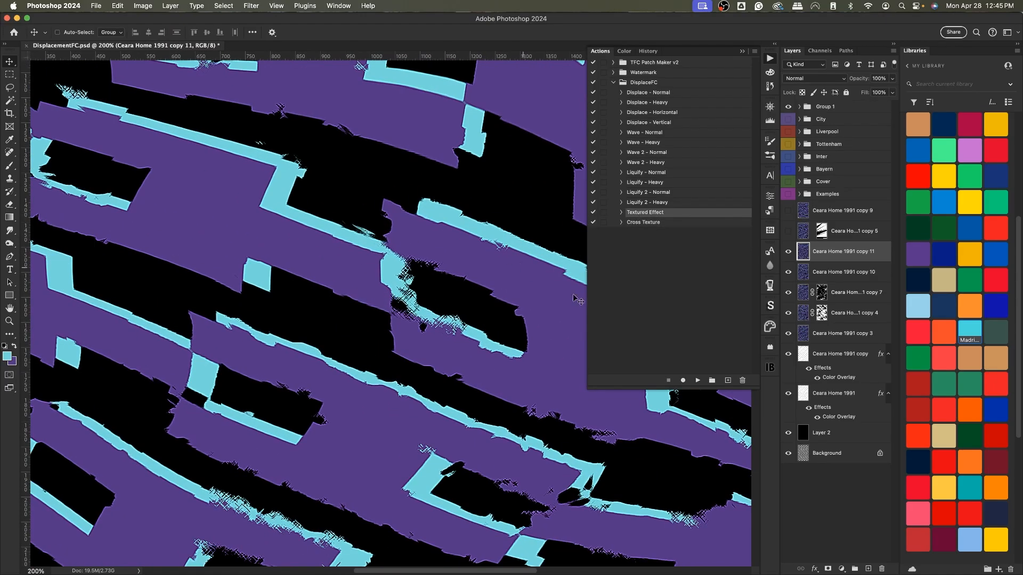
{"action": "left_click", "coordinate": [697, 380]}
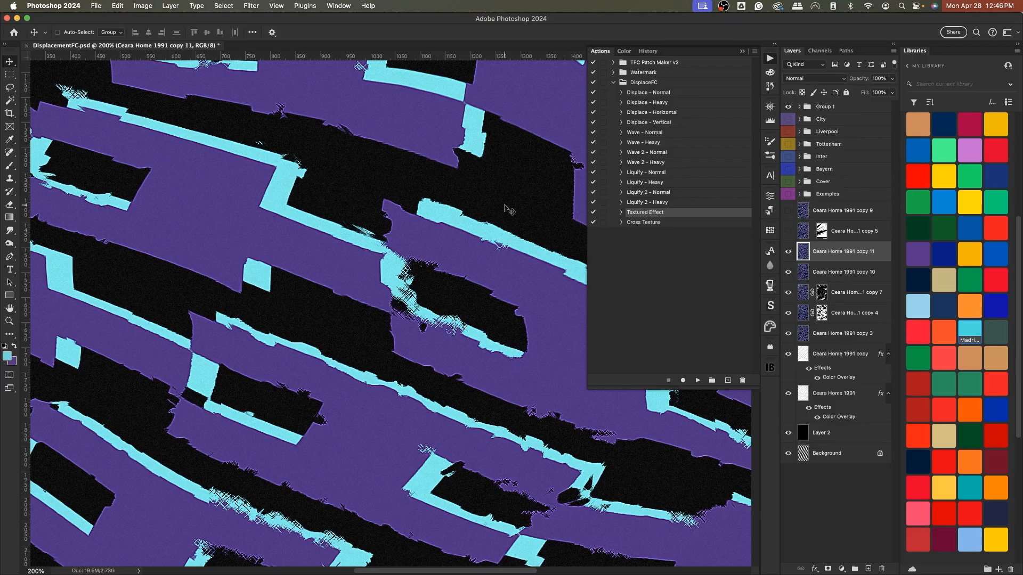
{"action": "key", "text": "super+0"}
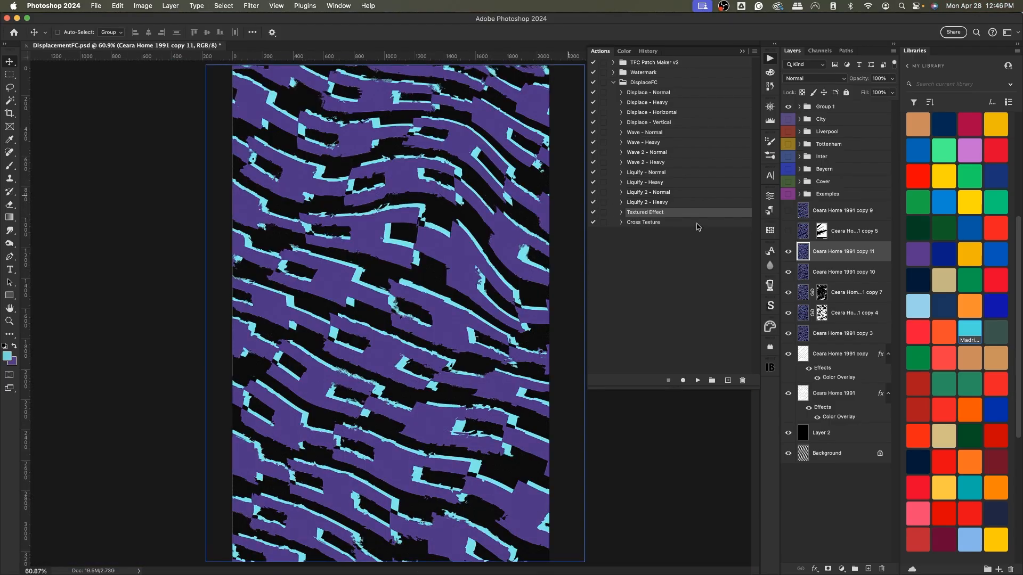
Step: Compare the textured duplicate with the layer below, set its opacity to 75%, and collapse the list of actions
{"action": "left_click", "coordinate": [787, 253]}
{"action": "left_click", "coordinate": [787, 253]}
{"action": "left_click", "coordinate": [879, 78]}
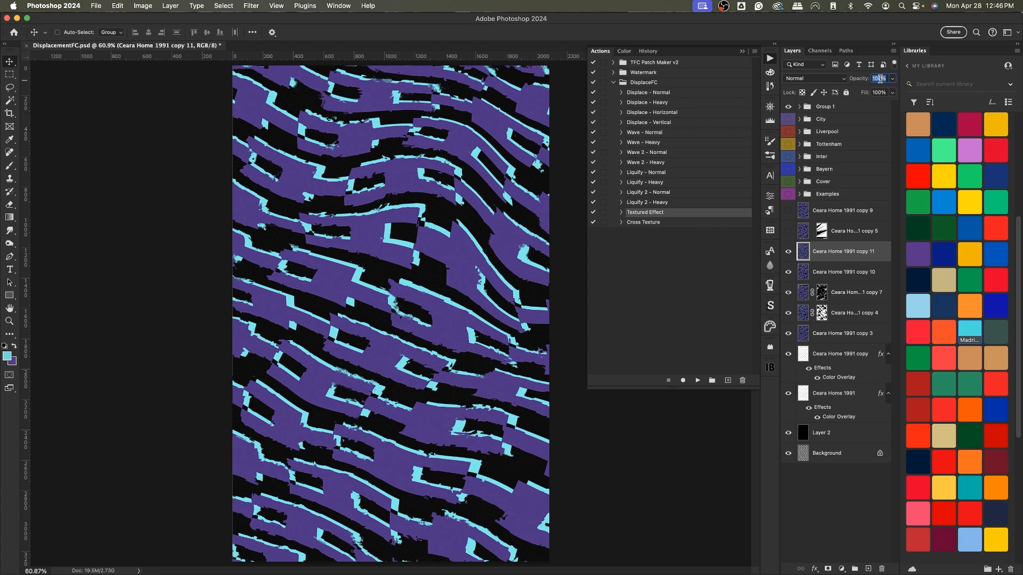
{"action": "type", "text": "75"}
{"action": "left_click", "coordinate": [741, 51]}
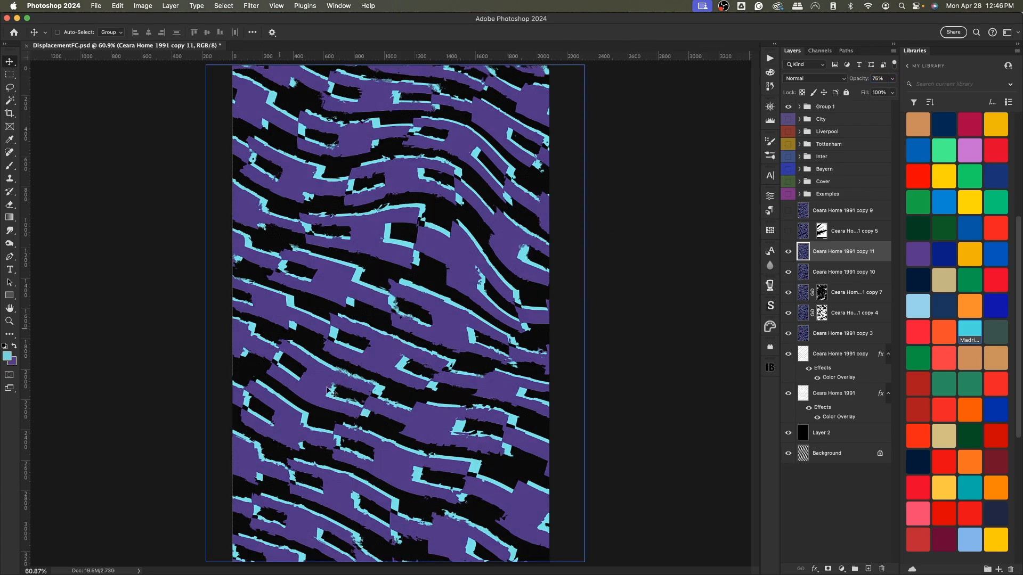